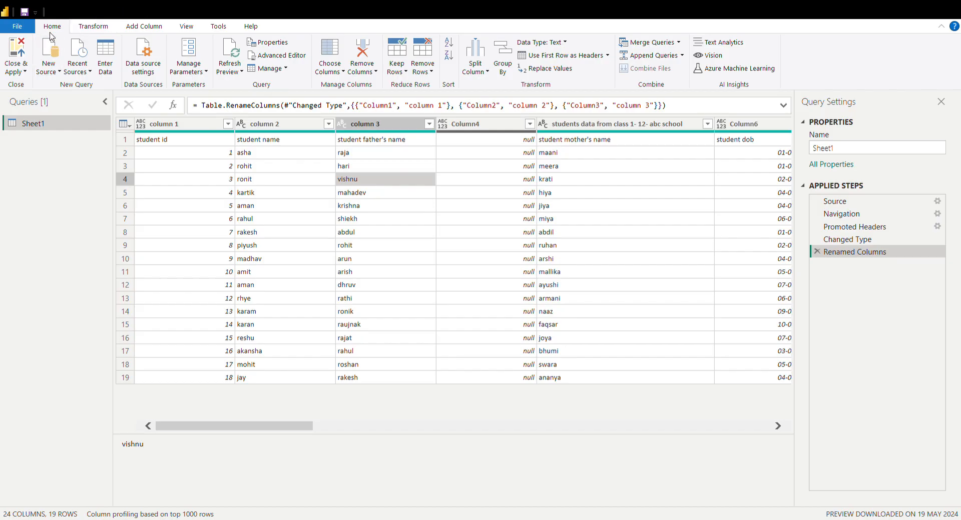
pyautogui.click(92, 26)
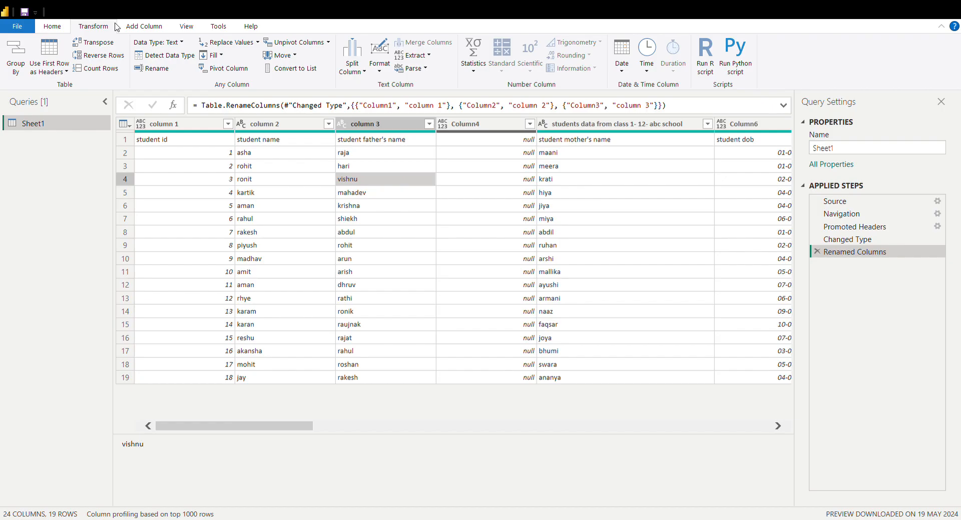
pyautogui.click(145, 28)
pyautogui.click(187, 27)
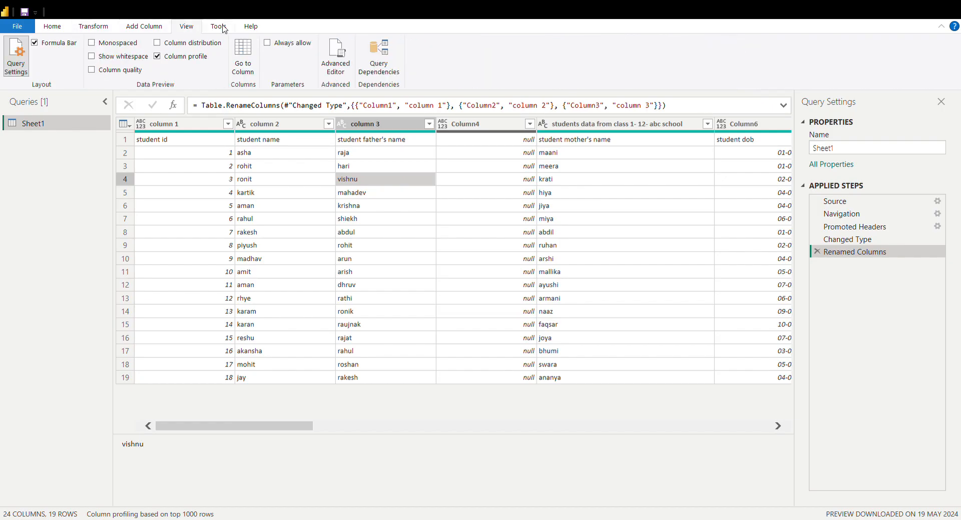
pyautogui.click(223, 28)
pyautogui.click(254, 28)
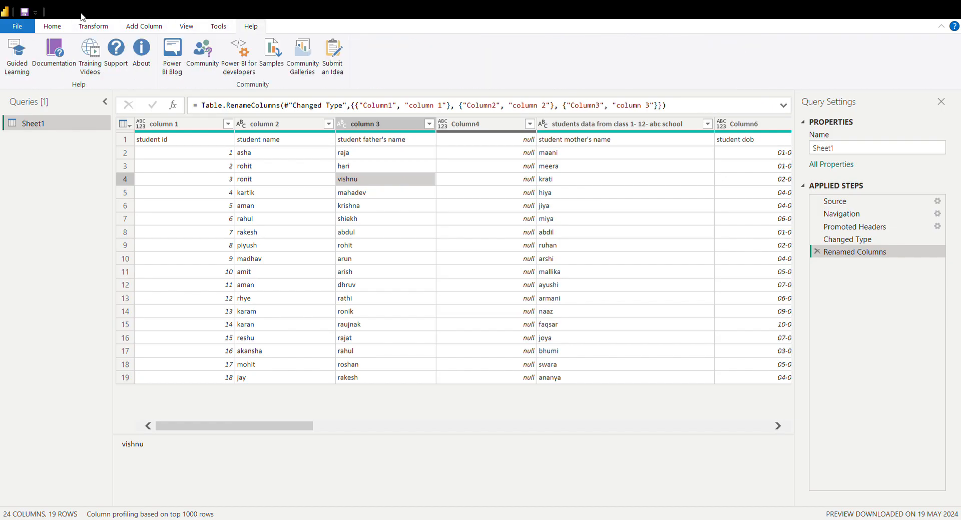
pyautogui.click(64, 26)
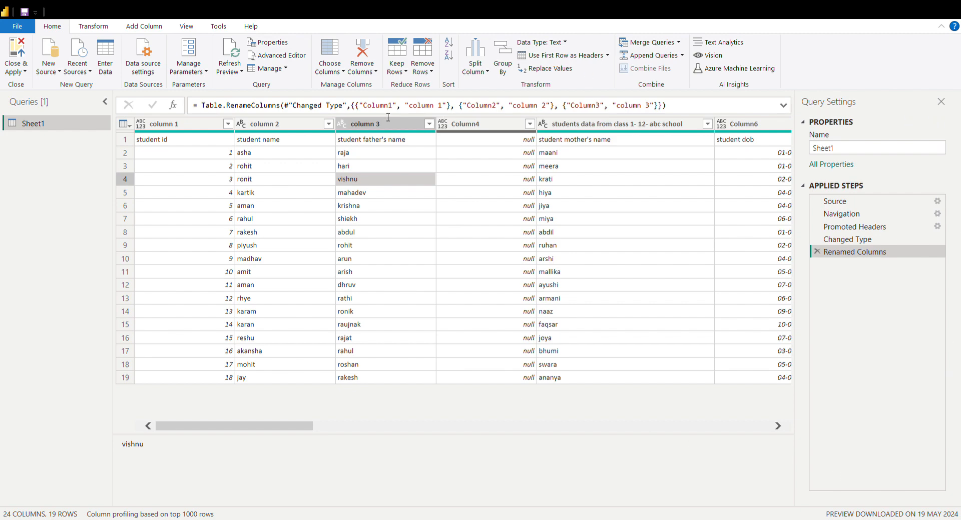
pyautogui.click(302, 178)
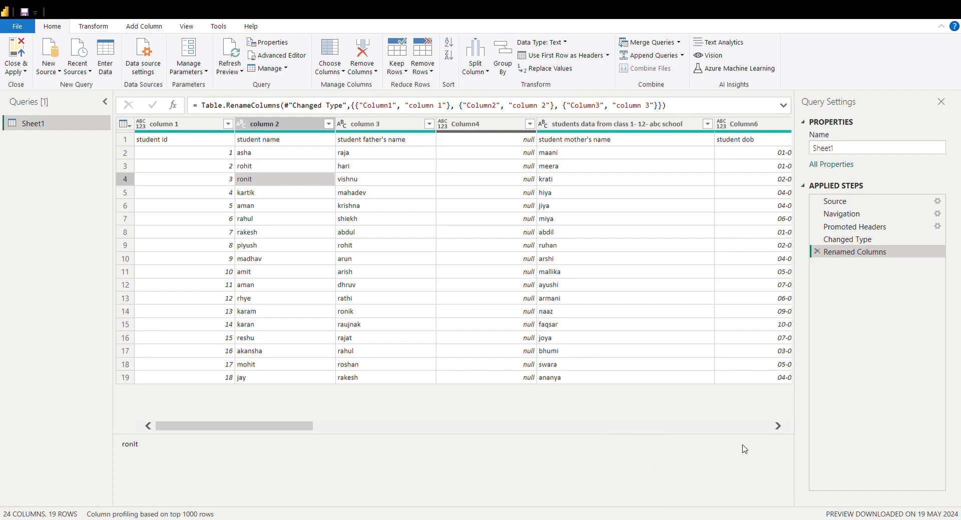
pyautogui.click(644, 272)
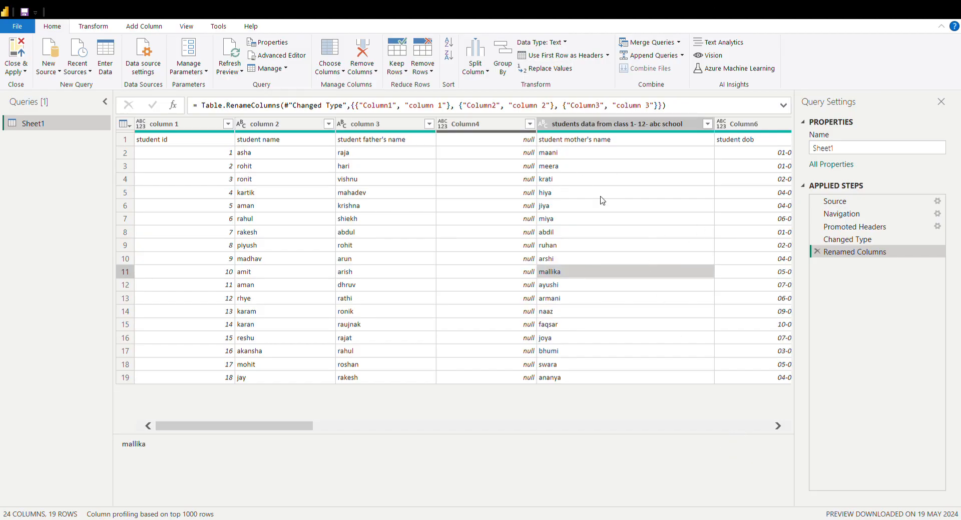
pyautogui.click(421, 313)
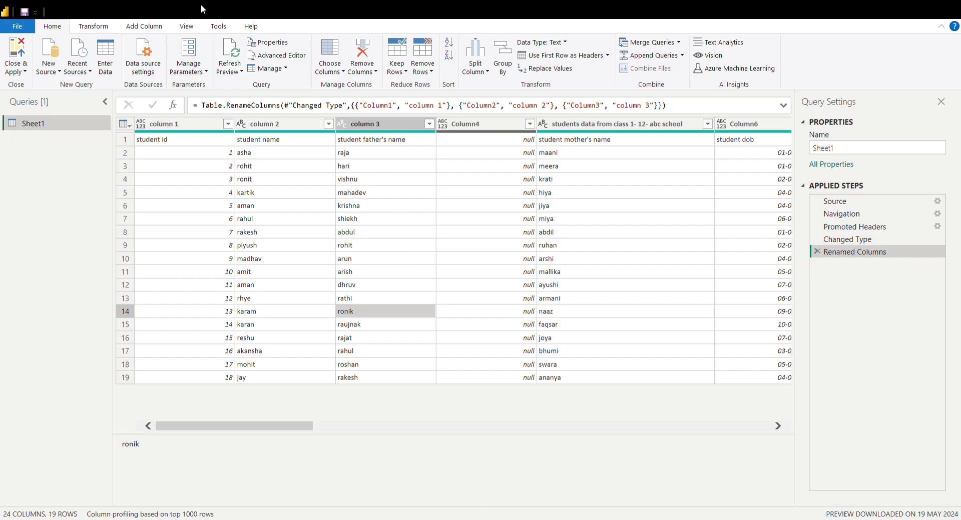
pyautogui.click(107, 28)
pyautogui.click(143, 28)
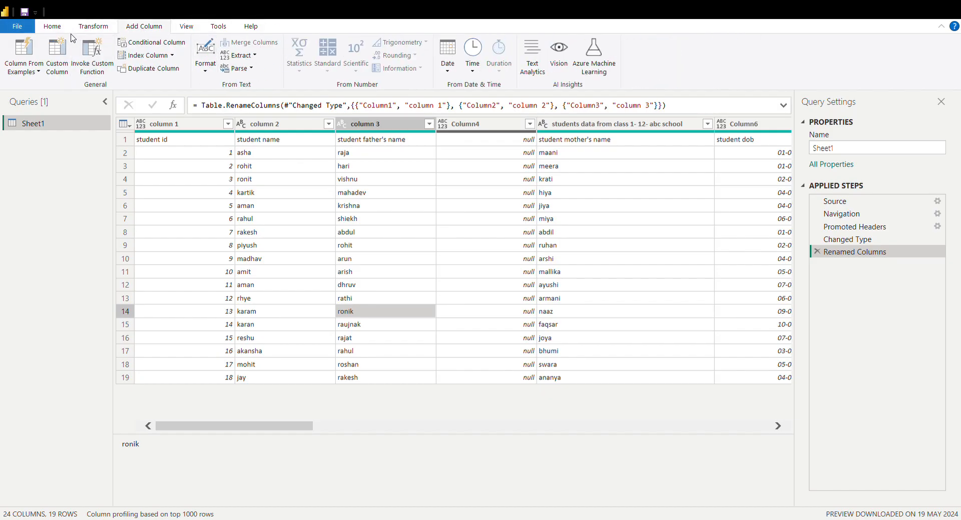
pyautogui.click(56, 28)
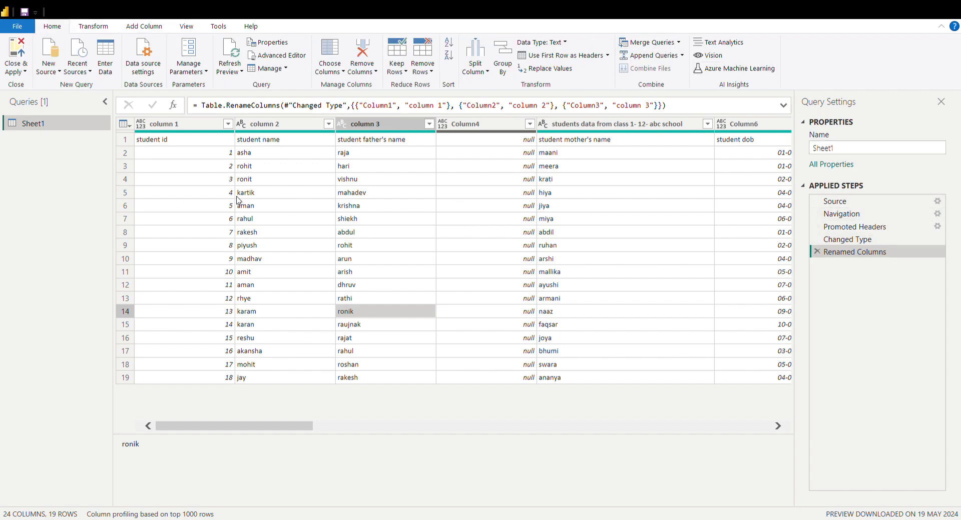
# Rename the first column, column 1, to "student id"
pyautogui.click(181, 125)
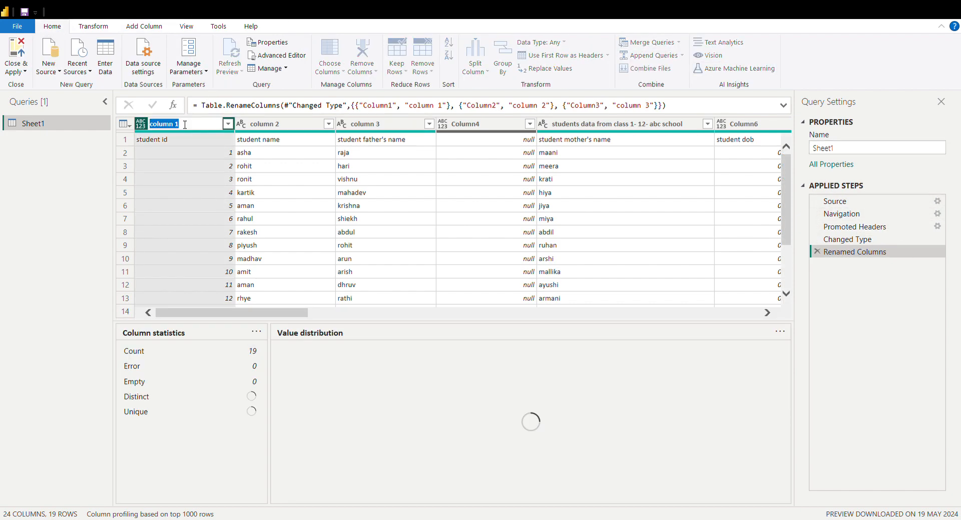
pyautogui.doubleClick(183, 125)
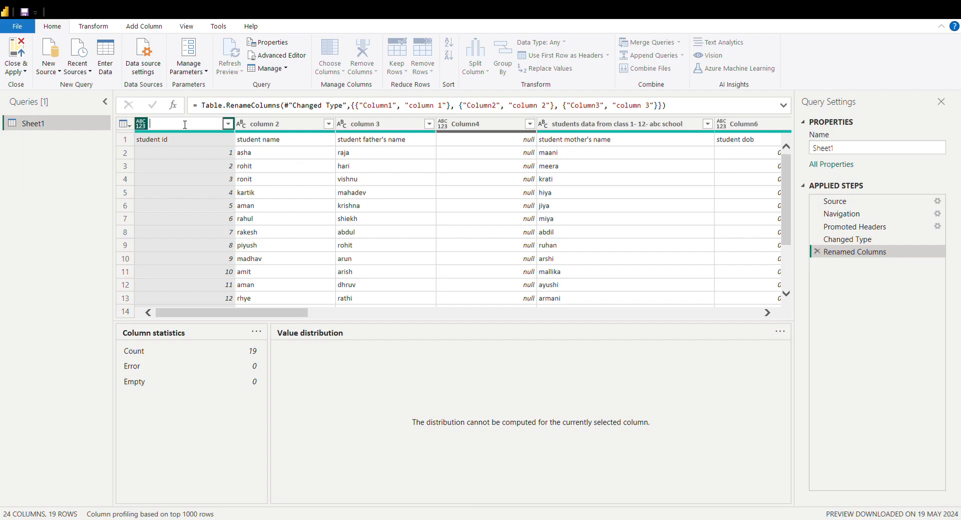
pyautogui.write('student id')
pyautogui.press('Return')
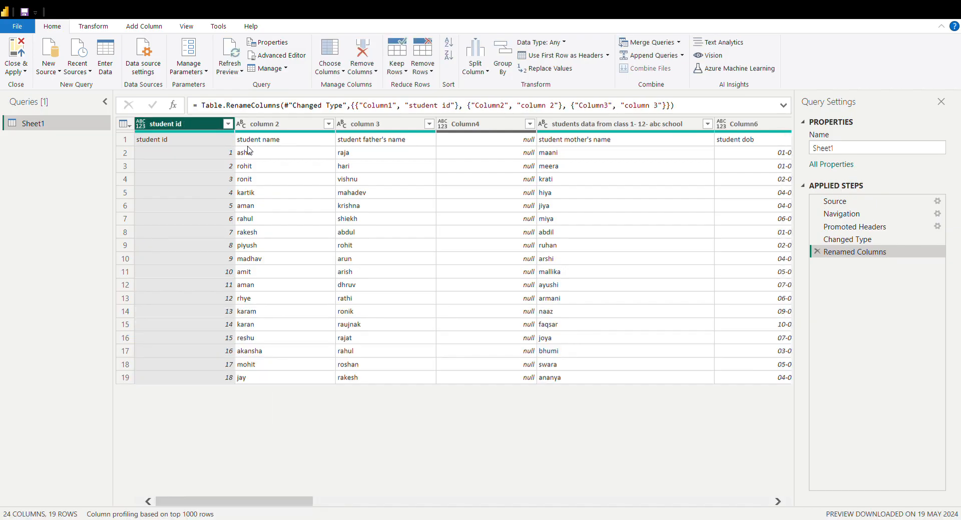
# Promote the first row of the Sheet1 table to column headers
pyautogui.click(238, 164)
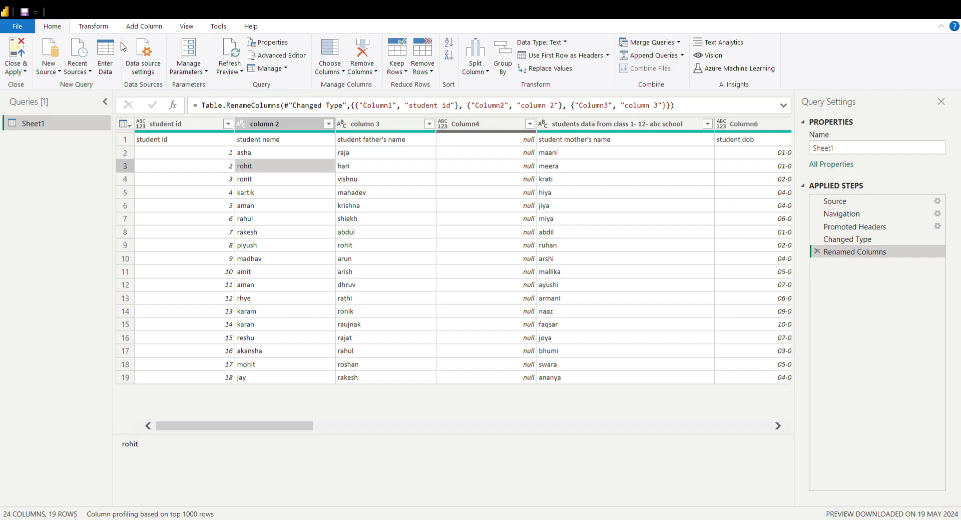
pyautogui.click(100, 27)
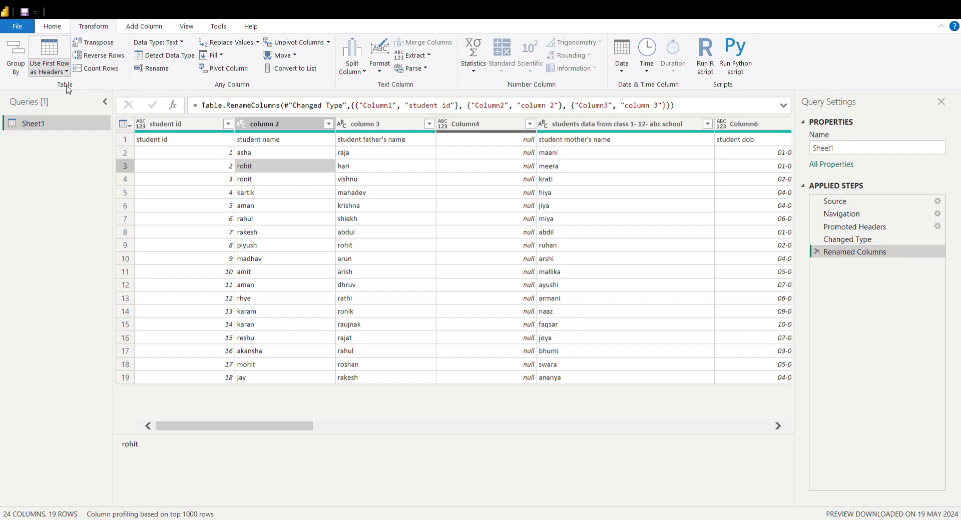
pyautogui.click(50, 53)
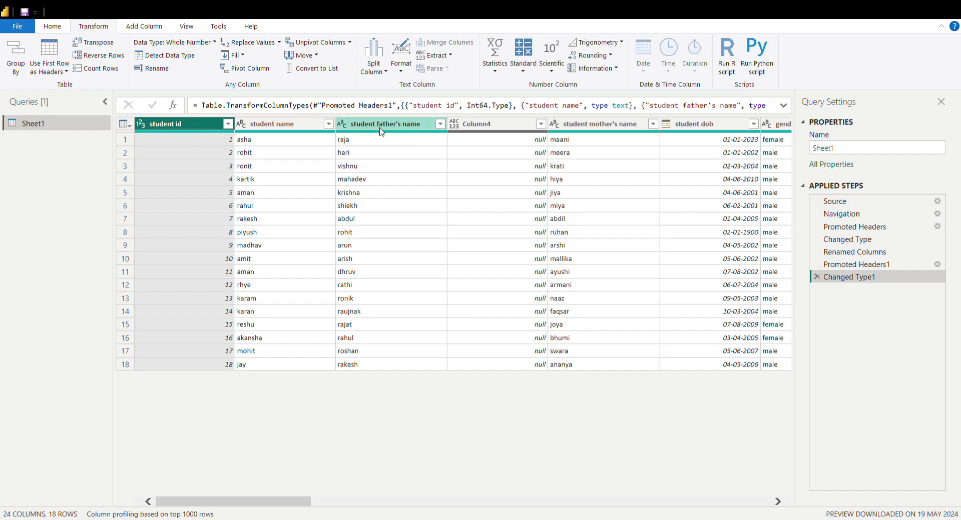
# Remove the empty columns Column4 and Column16 from the table
pyautogui.click(498, 123)
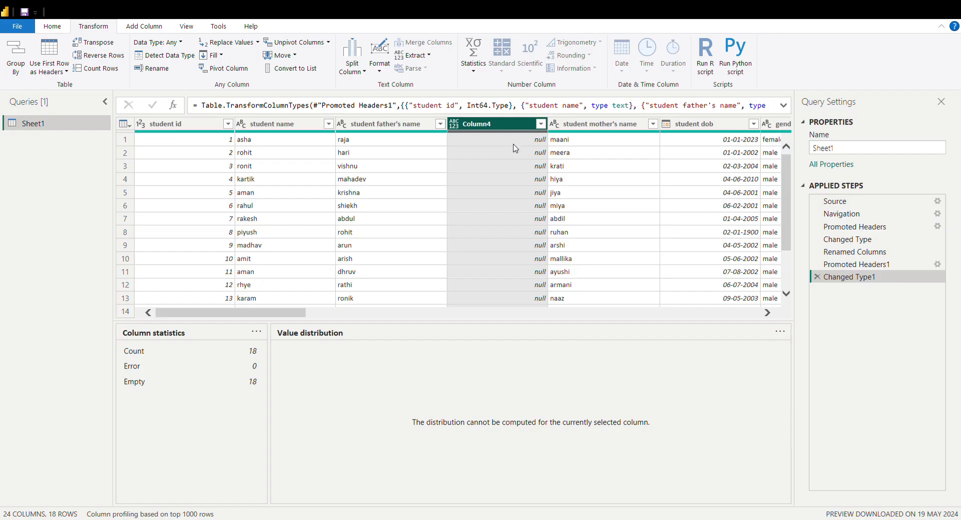
pyautogui.press('Delete')
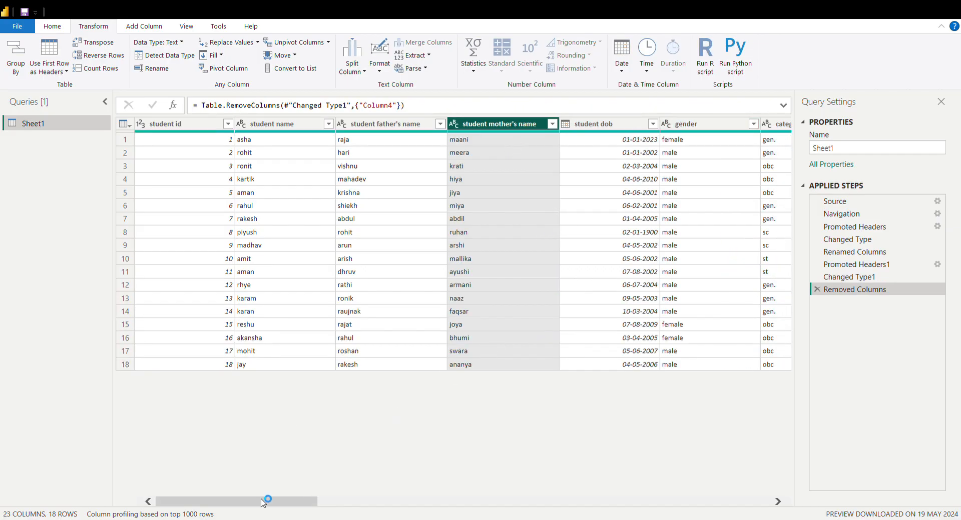
pyautogui.moveTo(261, 501); pyautogui.dragTo(581, 509)
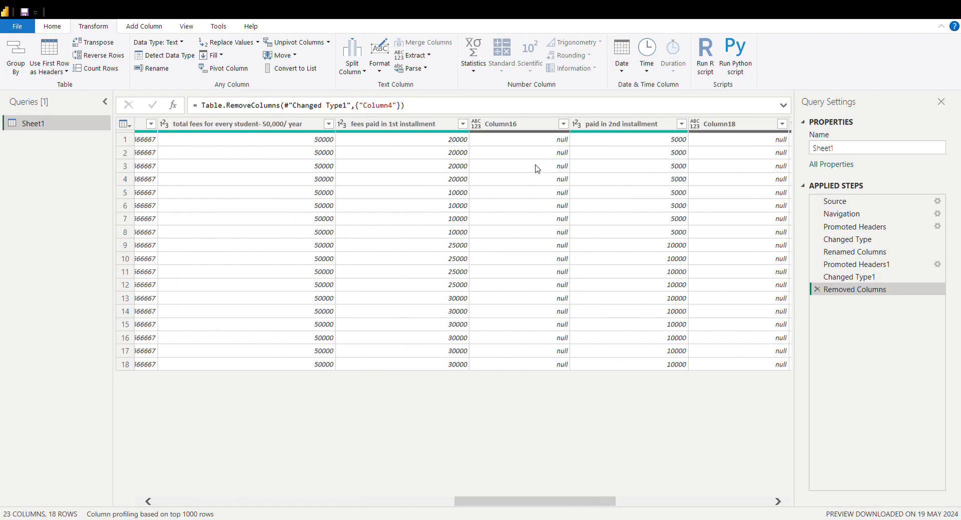
pyautogui.click(544, 130)
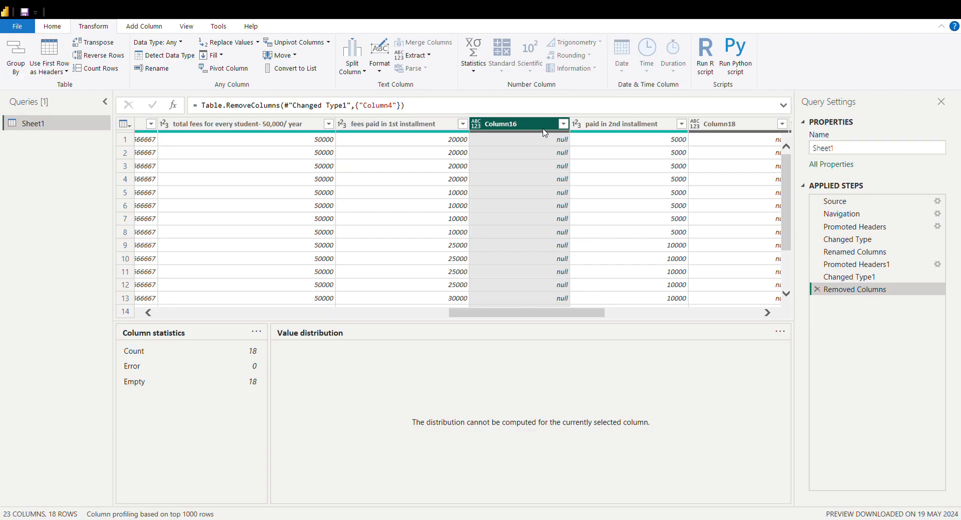
pyautogui.press('Delete')
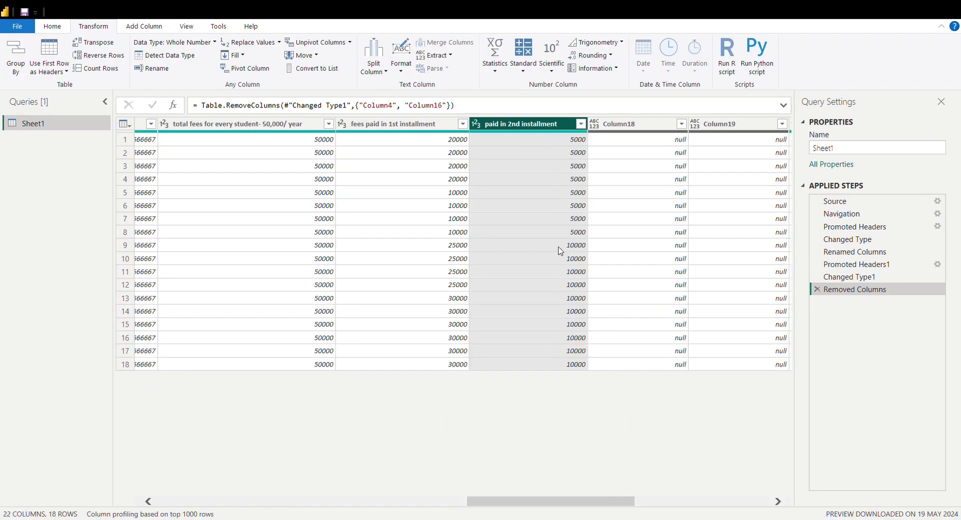
# Remove the empty columns Column18 and Column19 that follow the "paid in 2nd installment" column
pyautogui.click(639, 153)
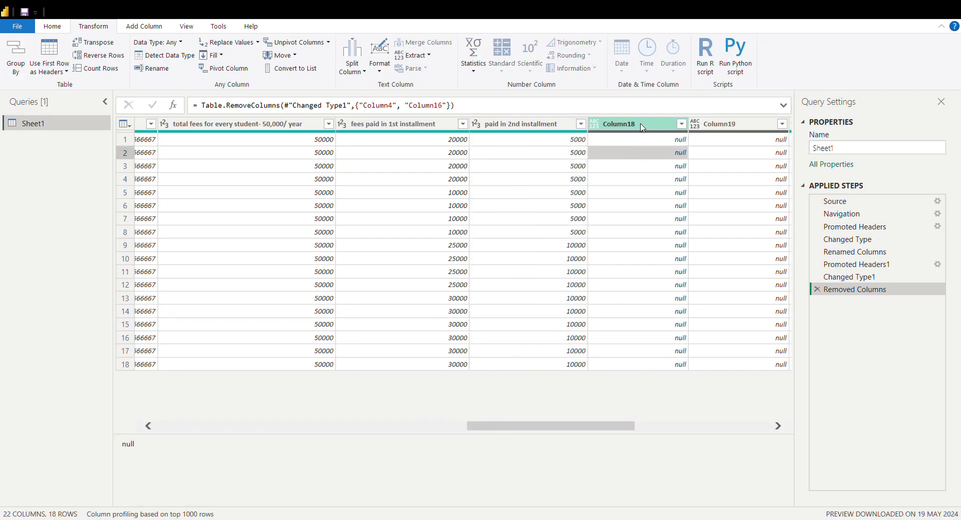
pyautogui.click(642, 127)
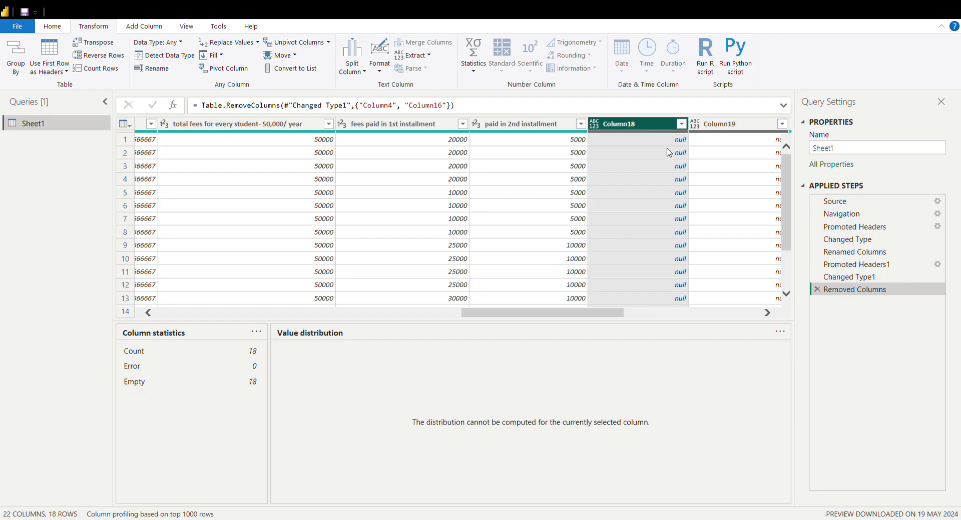
pyautogui.press('Delete')
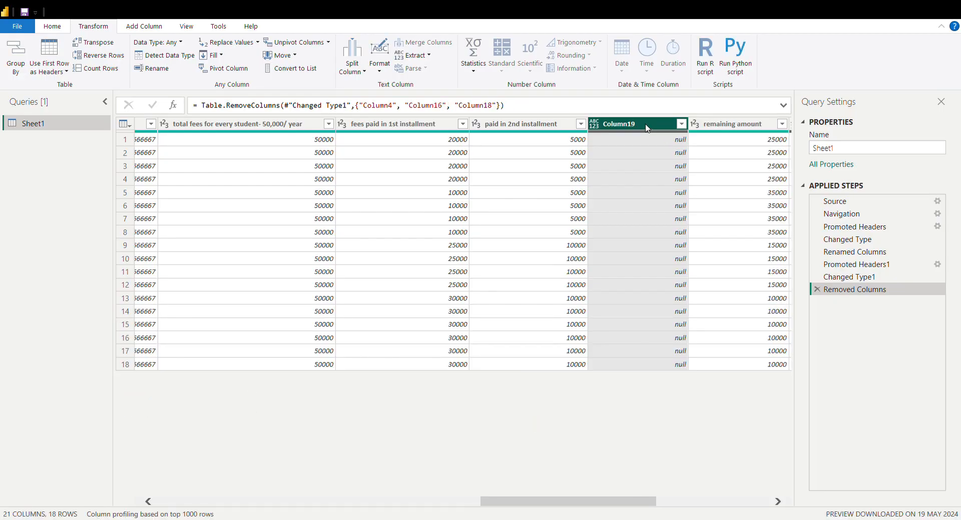
pyautogui.press('Delete')
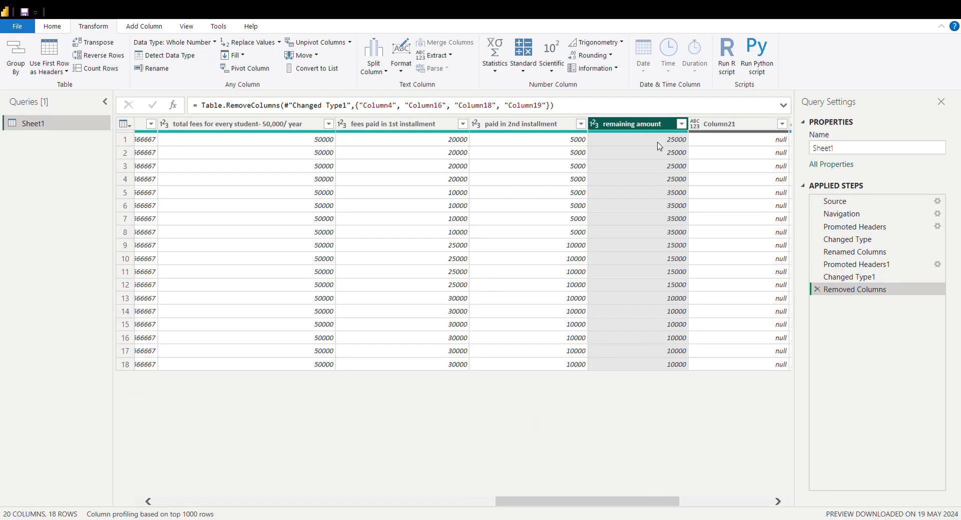
# Remove the empty columns Column21 and Column23 on either side of the student character column
pyautogui.click(719, 125)
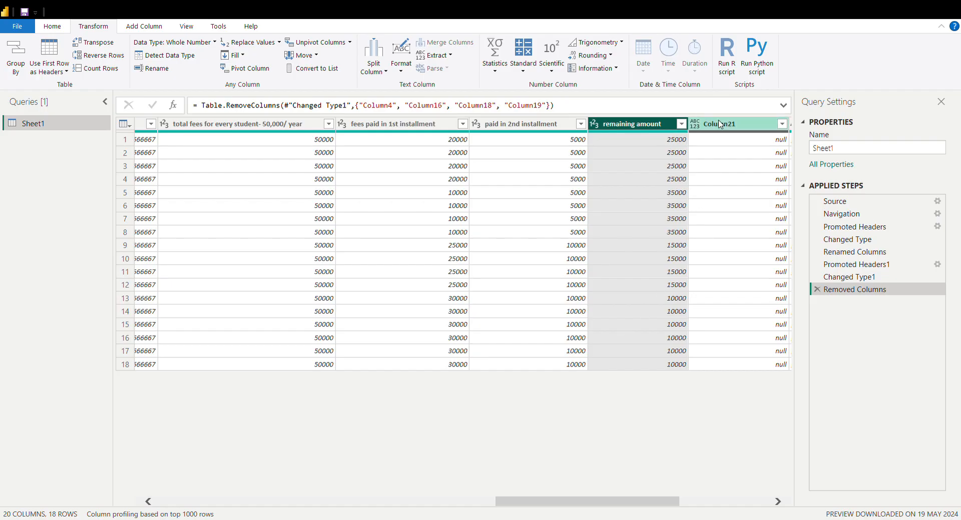
pyautogui.press('Delete')
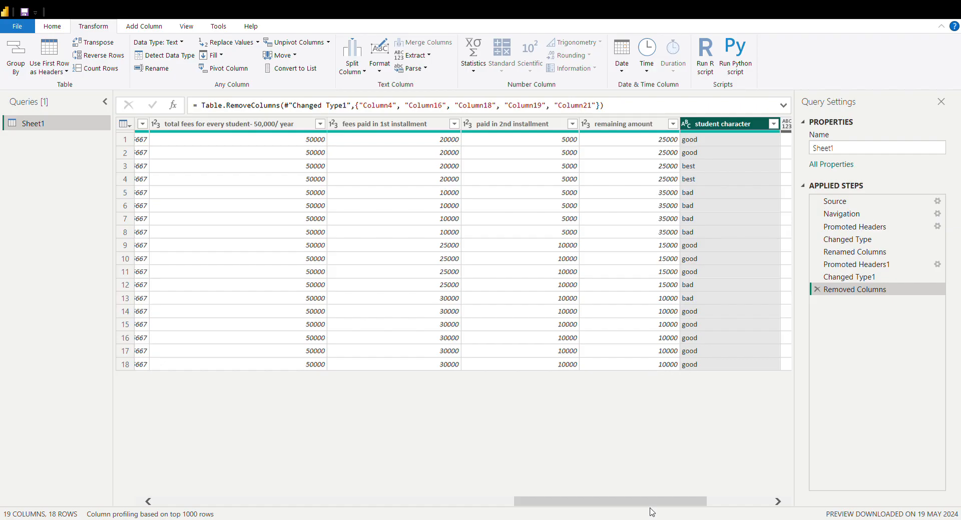
pyautogui.moveTo(658, 505); pyautogui.dragTo(761, 506)
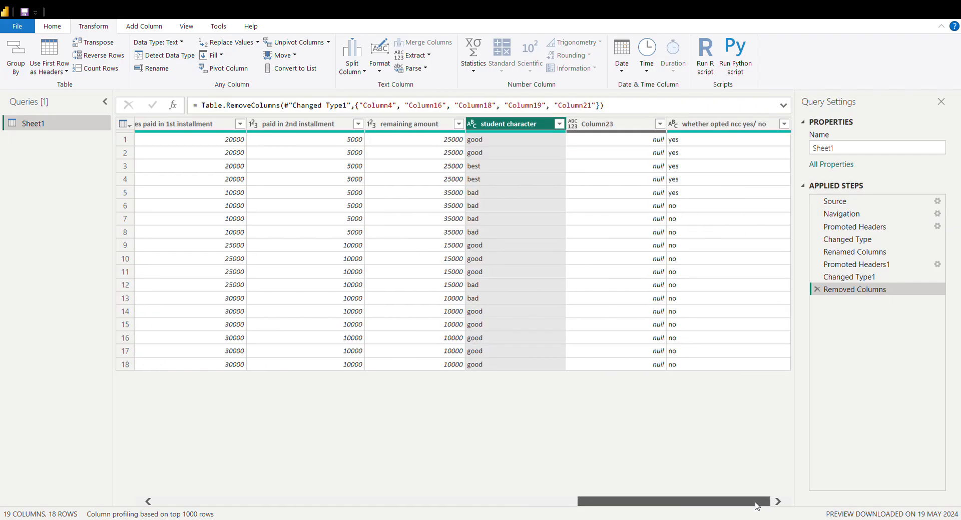
pyautogui.click(636, 127)
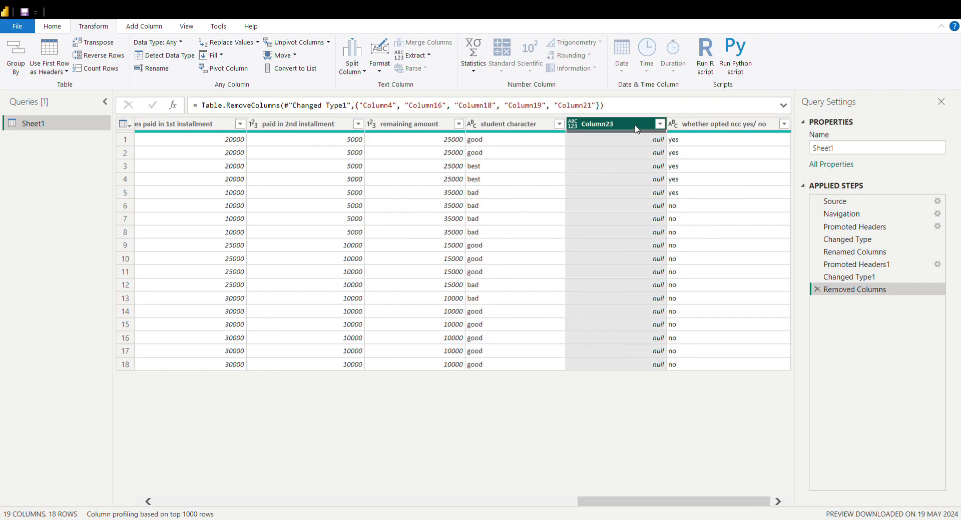
pyautogui.press('Delete')
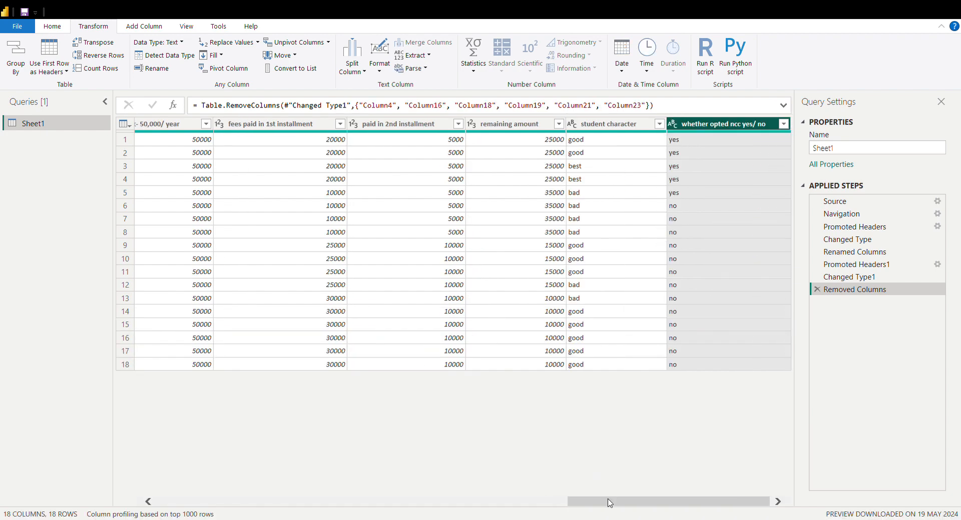
# Examine the column statistics and value distribution of the student id column
pyautogui.moveTo(607, 502); pyautogui.dragTo(178, 510)
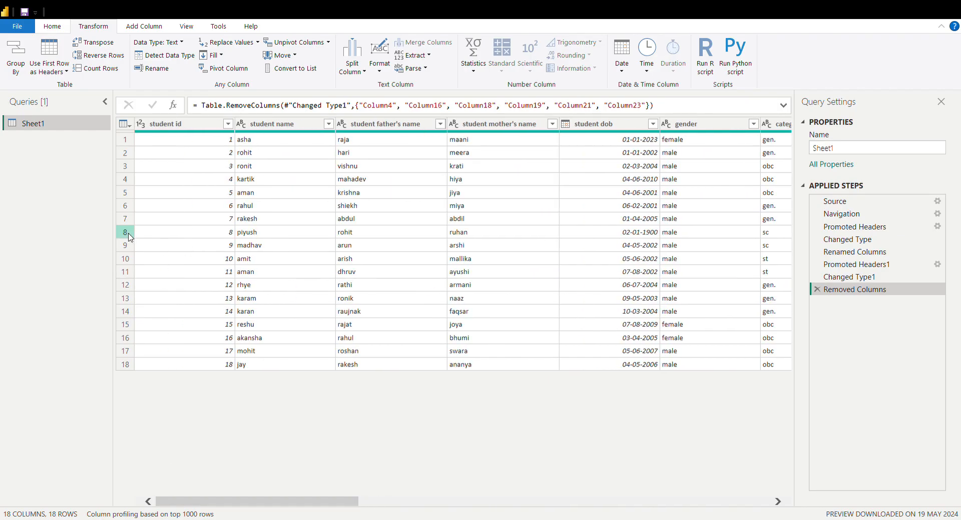
pyautogui.click(173, 125)
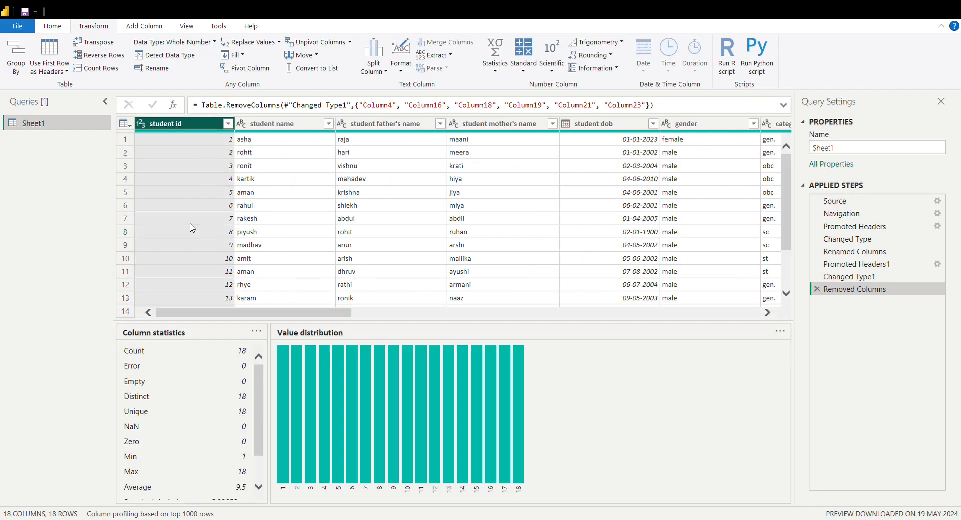
pyautogui.click(199, 210)
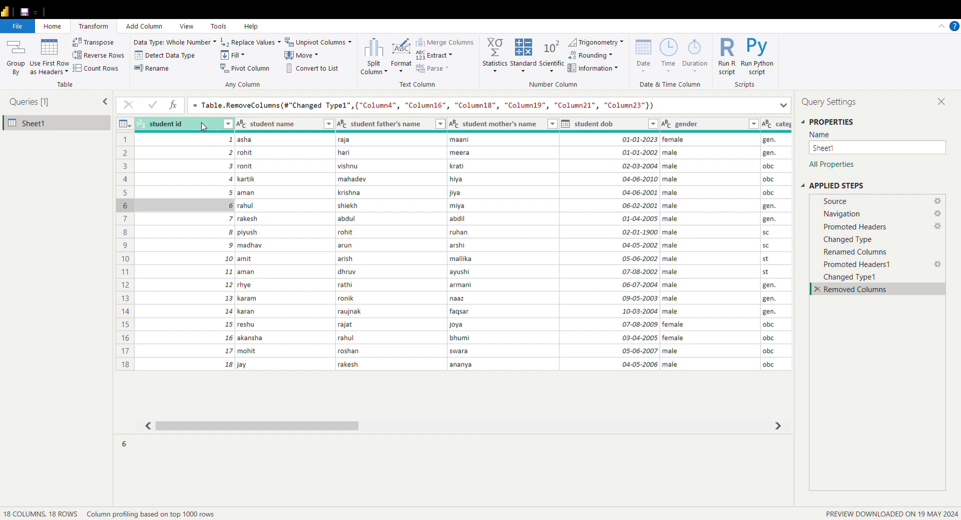
pyautogui.click(204, 125)
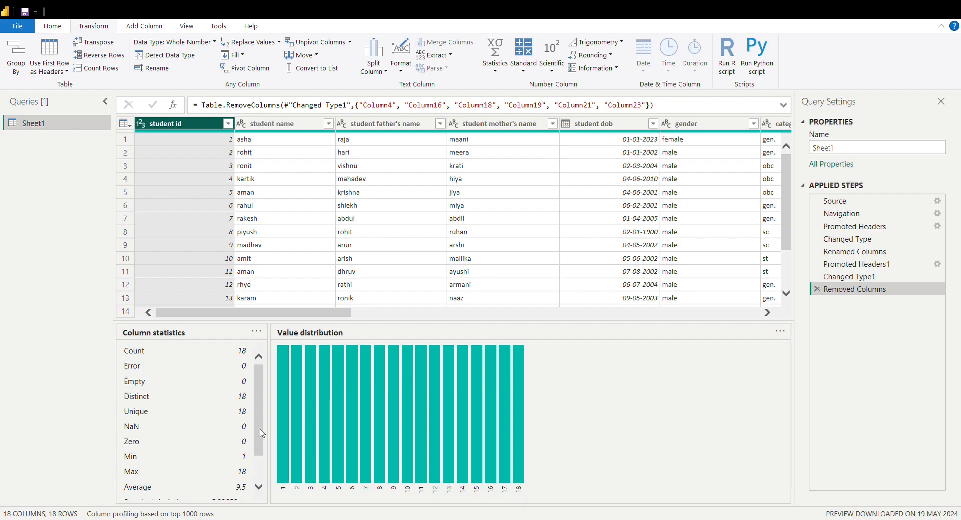
pyautogui.scroll(-3, 261, 433)
pyautogui.scroll(3, 261, 434)
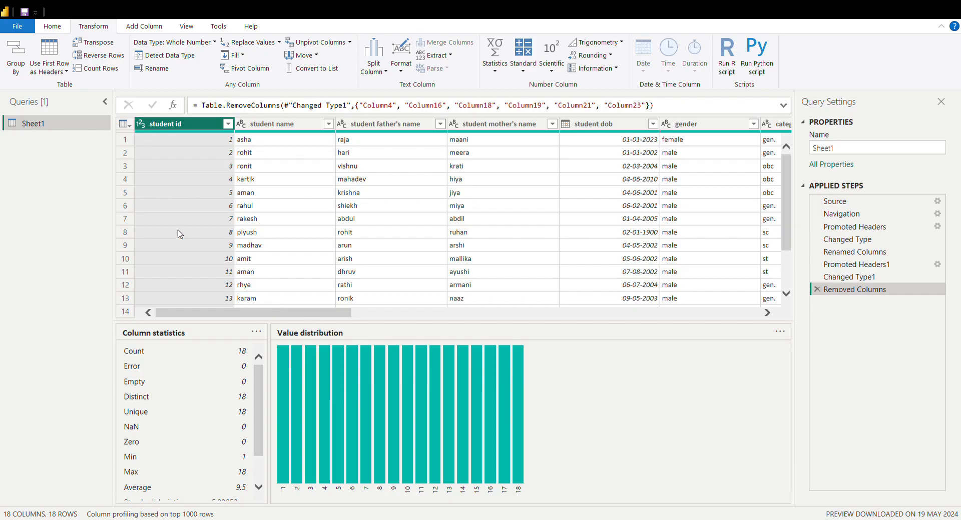
pyautogui.click(153, 234)
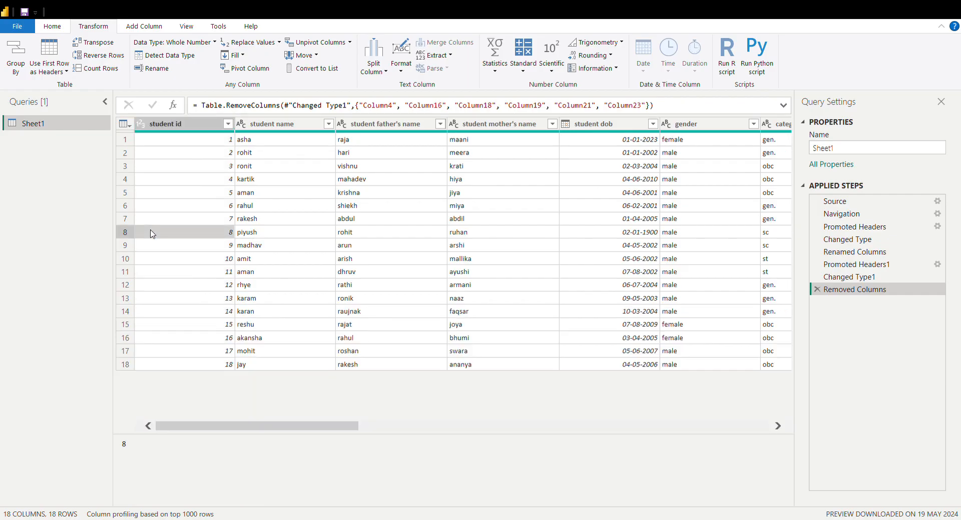
# Add the prefix "Mrs " to the values in the student mother's name column
pyautogui.click(190, 125)
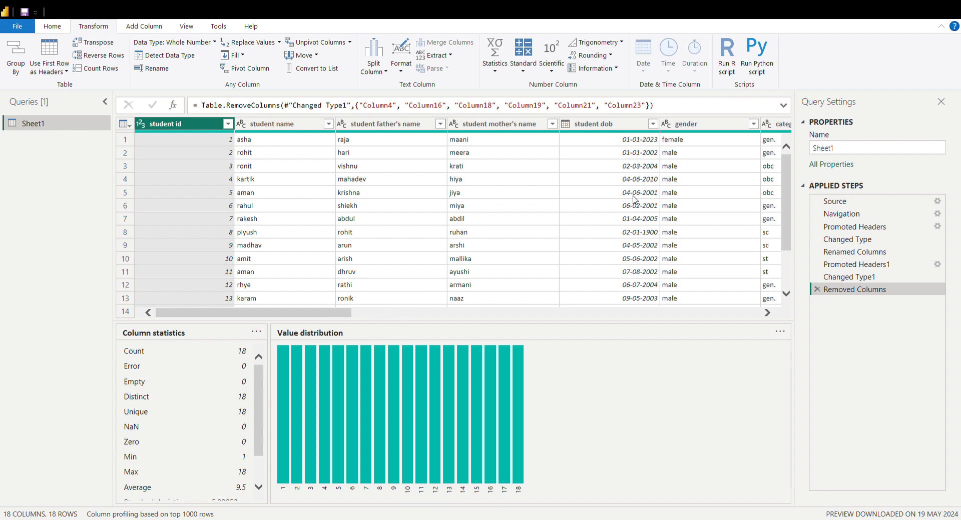
pyautogui.click(494, 125)
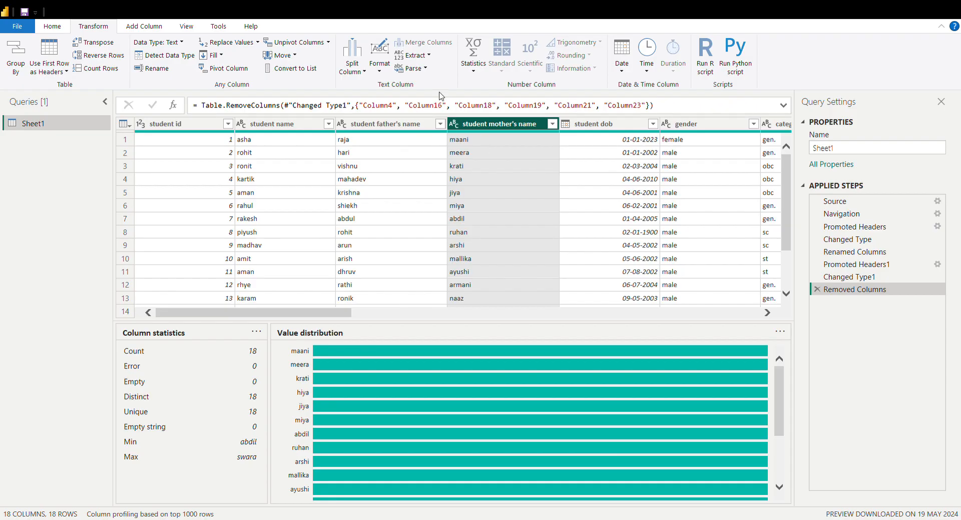
pyautogui.click(373, 72)
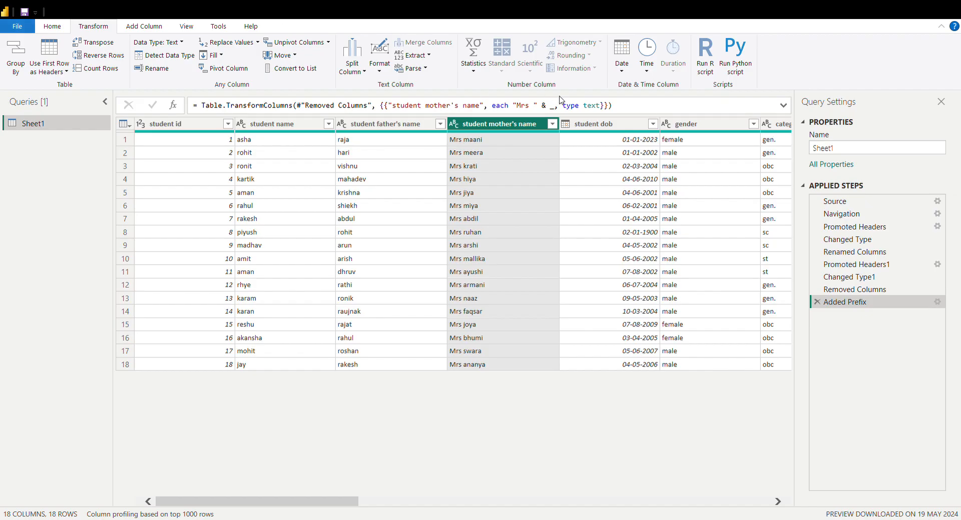
pyautogui.click(509, 232)
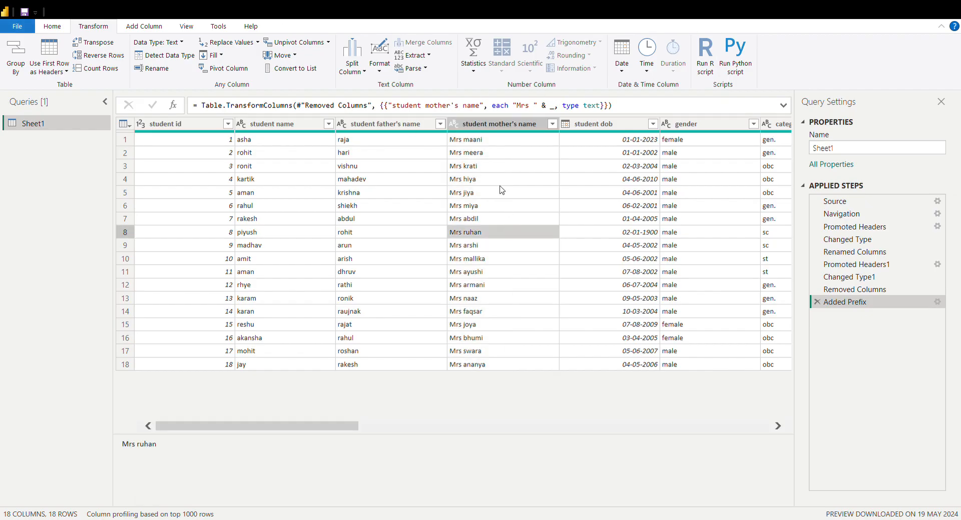
# Add the prefix "Mr " to the values in the student father's name column
pyautogui.click(492, 129)
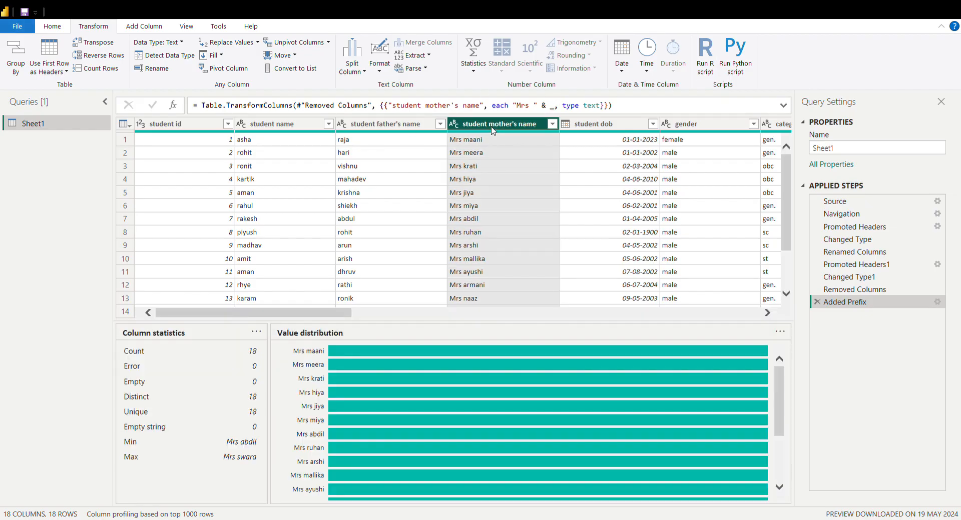
pyautogui.click(373, 126)
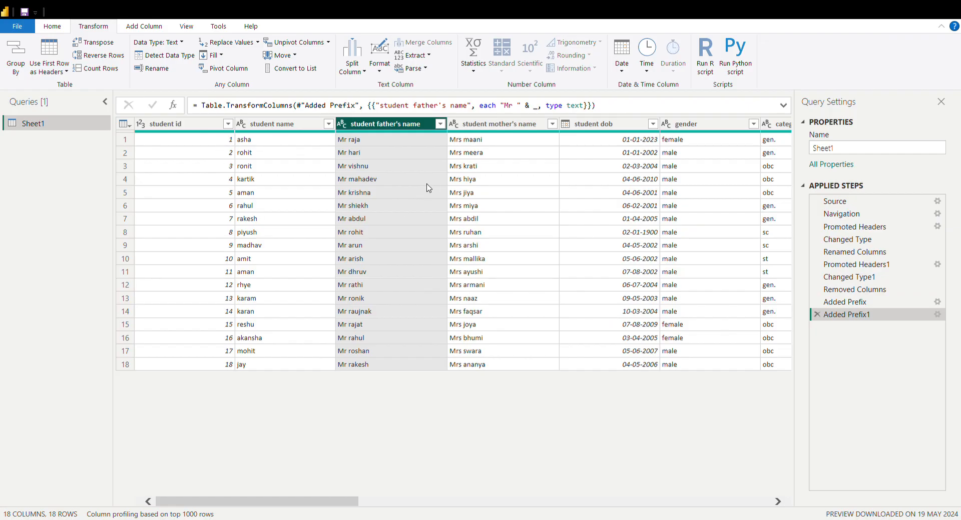
pyautogui.click(407, 192)
pyautogui.click(469, 156)
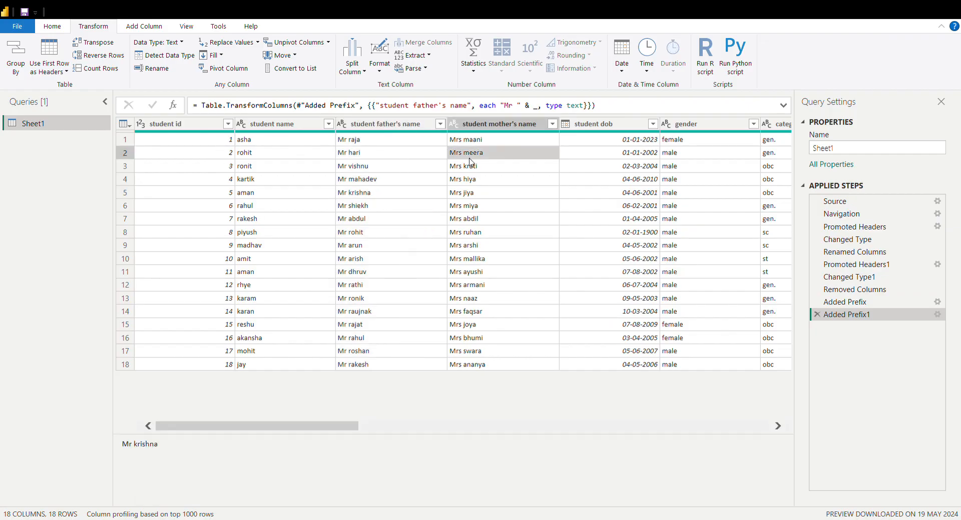
# Filter the student father's name column to exclude the second through eighth names in its alphabetical value list
pyautogui.click(381, 125)
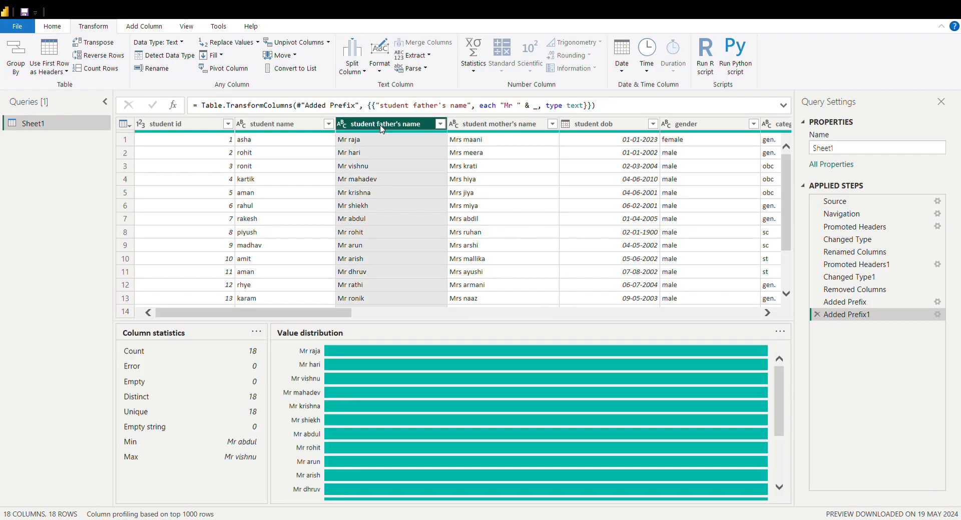
pyautogui.click(439, 124)
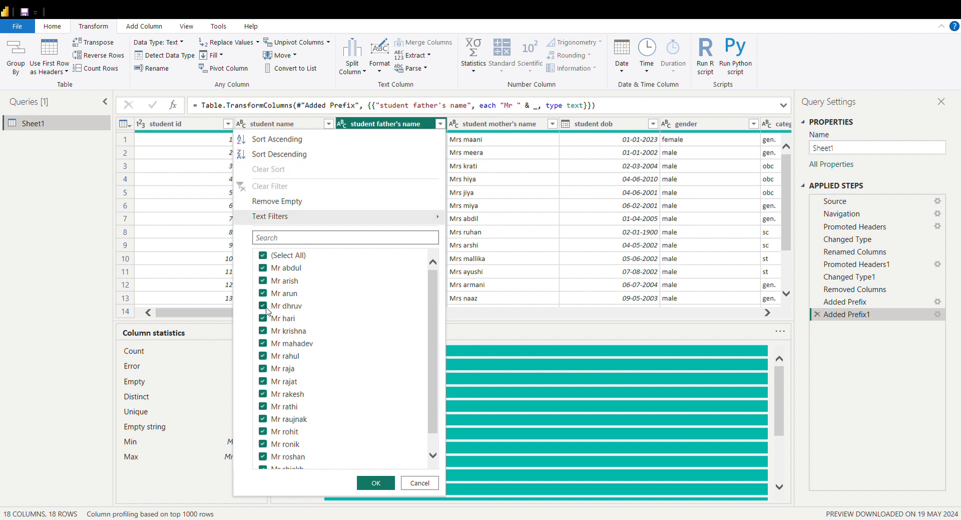
pyautogui.click(263, 307)
pyautogui.click(263, 295)
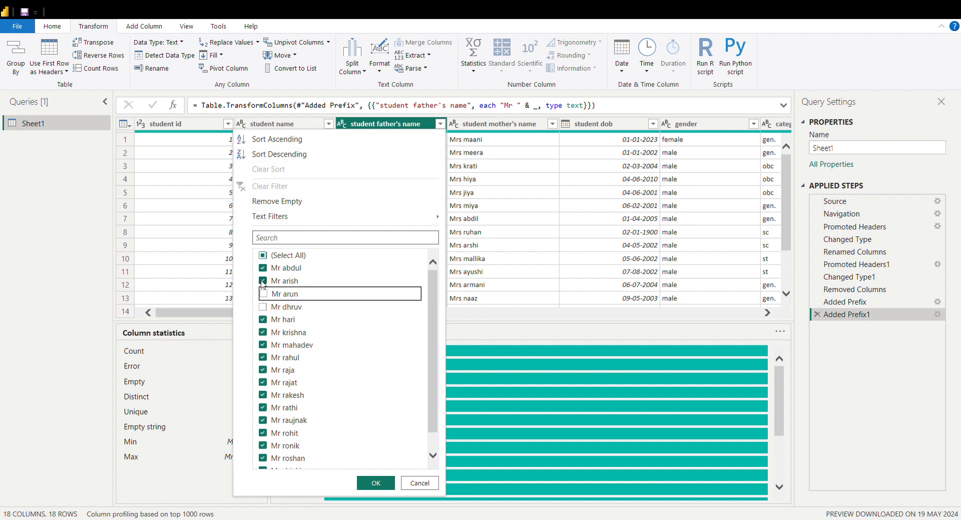
pyautogui.click(263, 280)
pyautogui.click(262, 320)
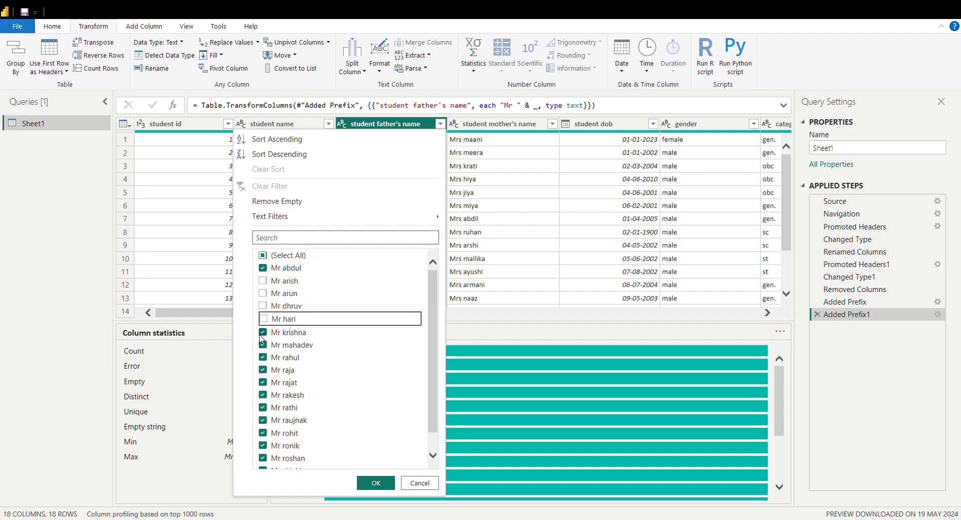
pyautogui.click(262, 332)
pyautogui.click(261, 345)
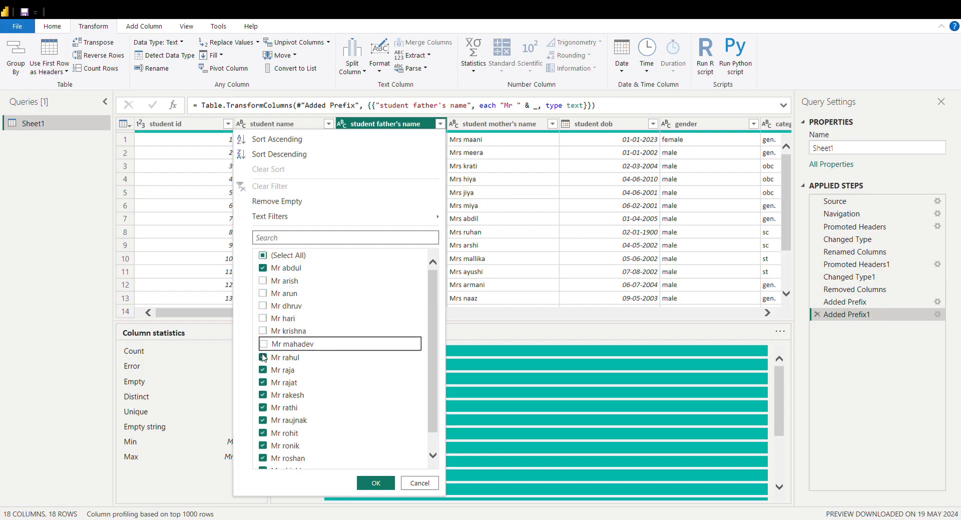
pyautogui.click(262, 357)
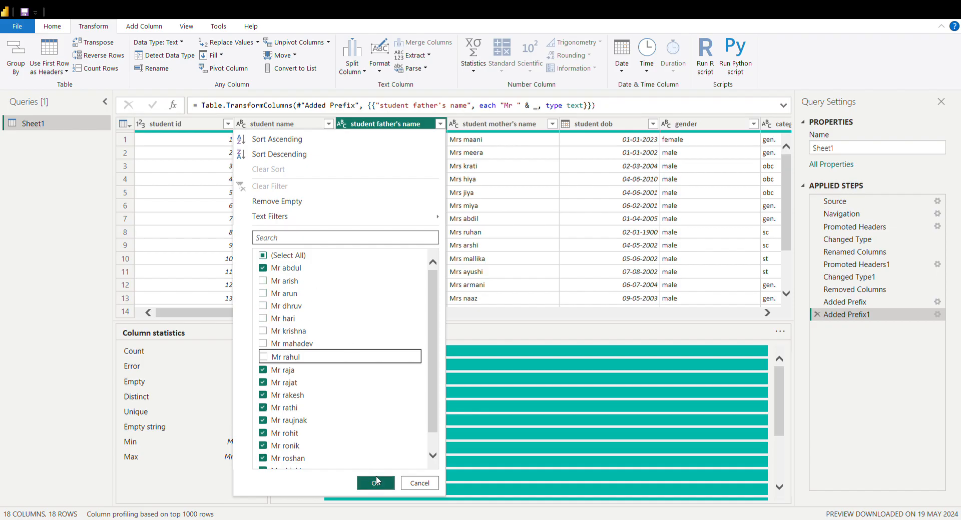
pyautogui.click(376, 483)
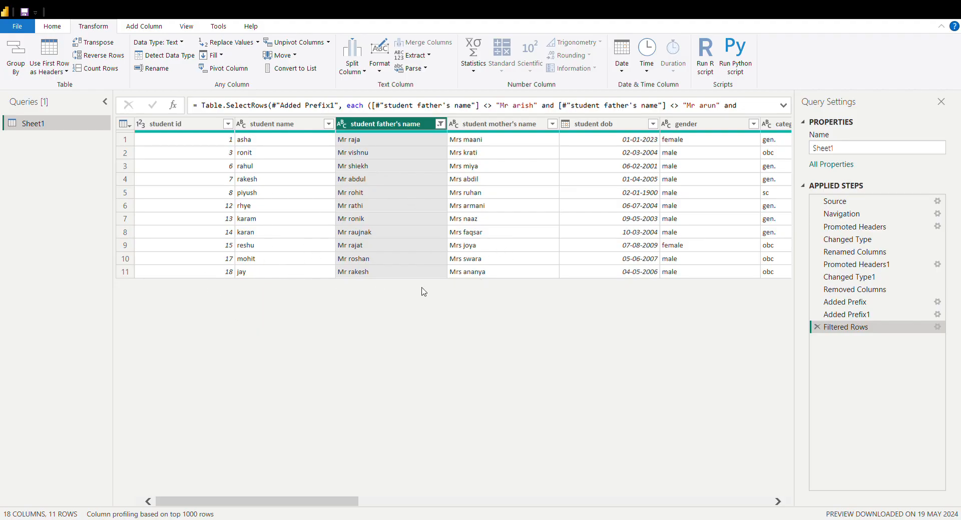
# Clear the filter on the student father's name column
pyautogui.click(439, 125)
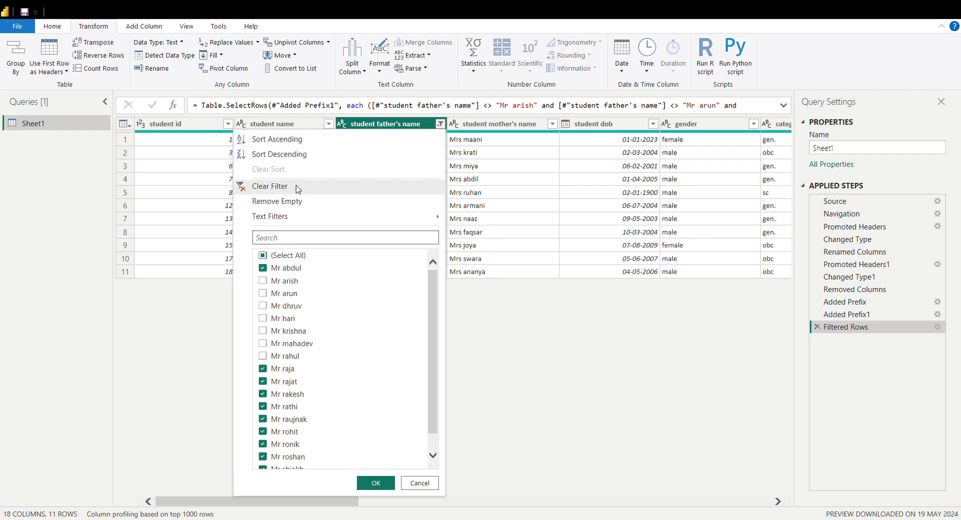
pyautogui.click(296, 187)
pyautogui.click(386, 217)
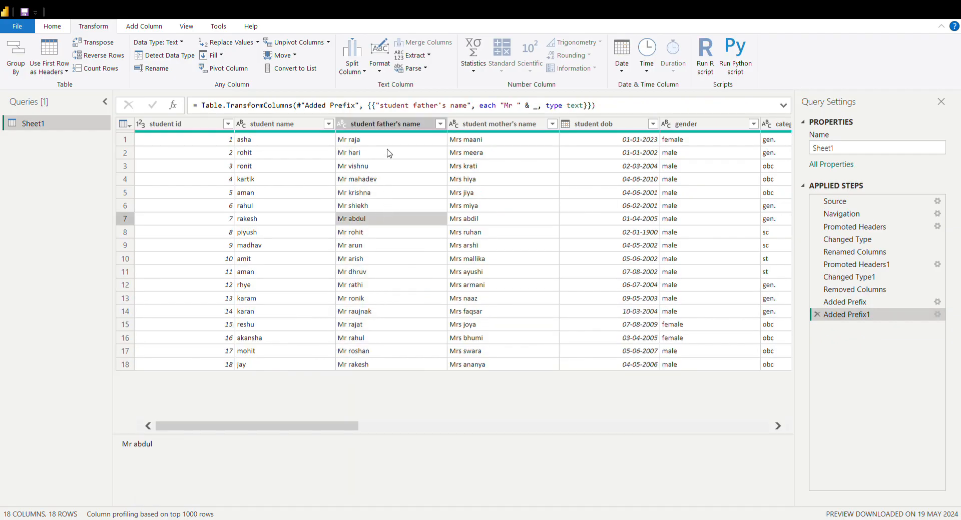
# Sort the table by student mother's name in ascending order and switch the sort to descending
pyautogui.click(388, 123)
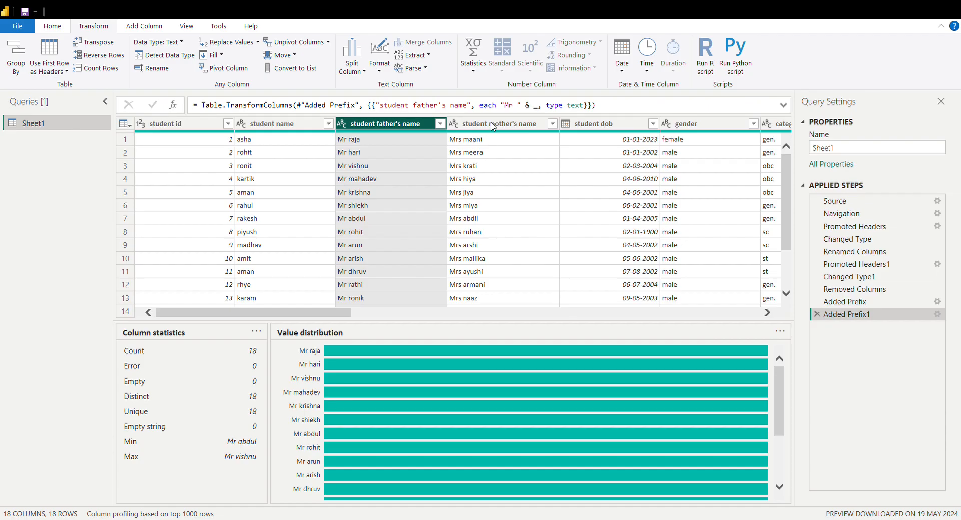
pyautogui.click(492, 125)
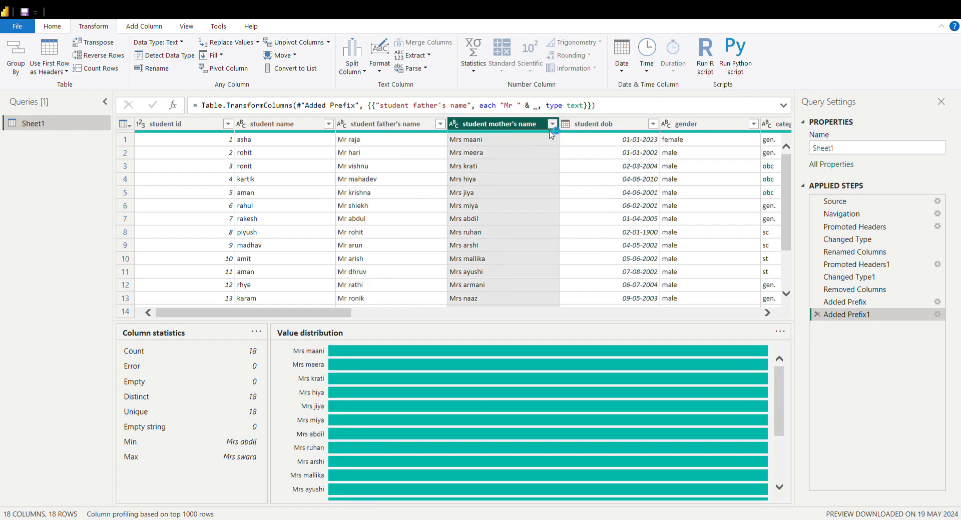
pyautogui.click(551, 124)
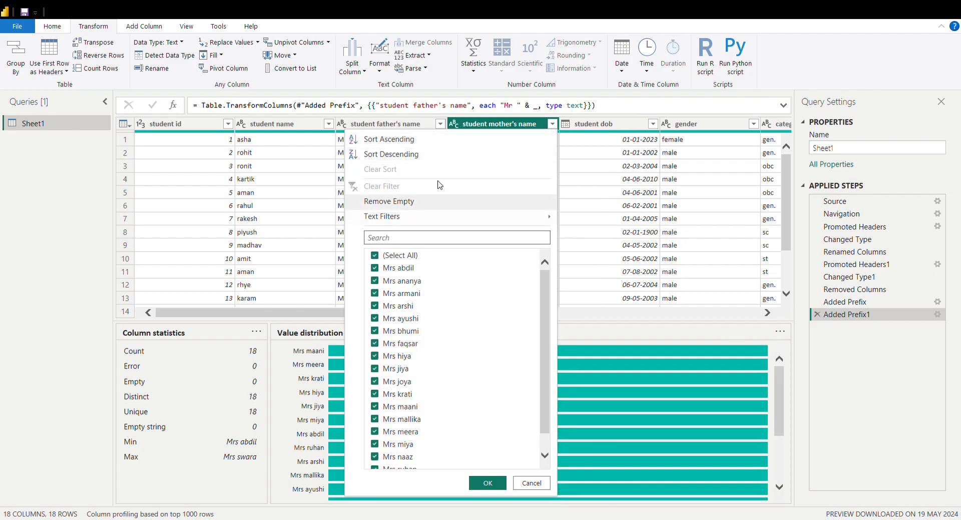
pyautogui.click(394, 139)
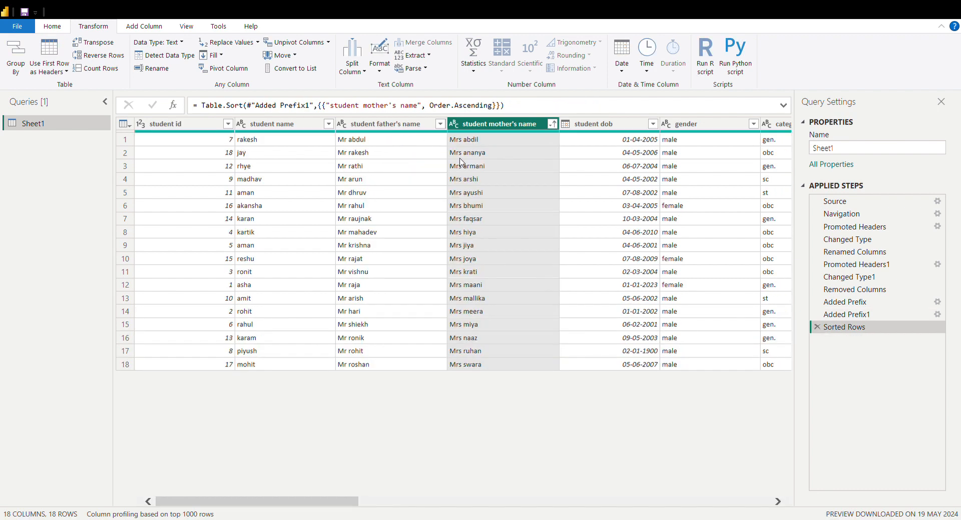
pyautogui.click(552, 125)
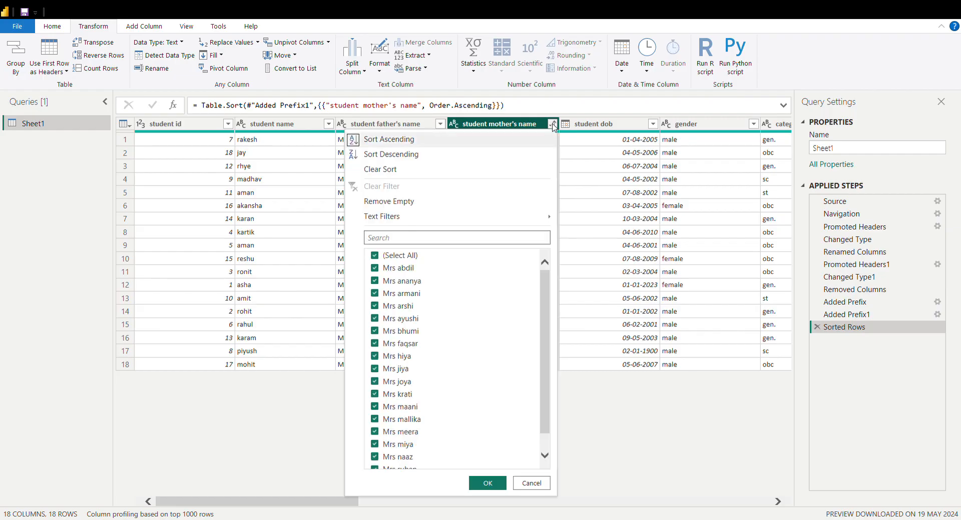
pyautogui.click(447, 155)
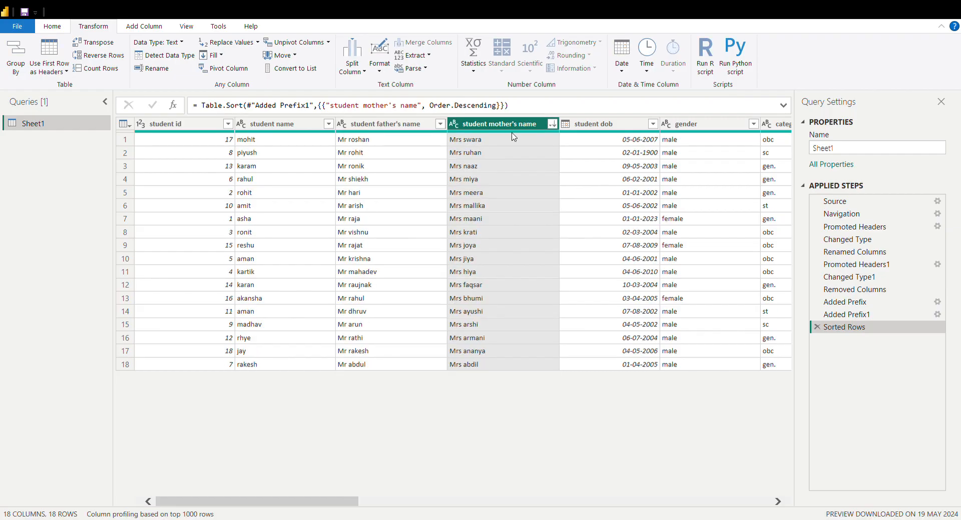
# Clear the sort on the student mother's name column
pyautogui.click(552, 124)
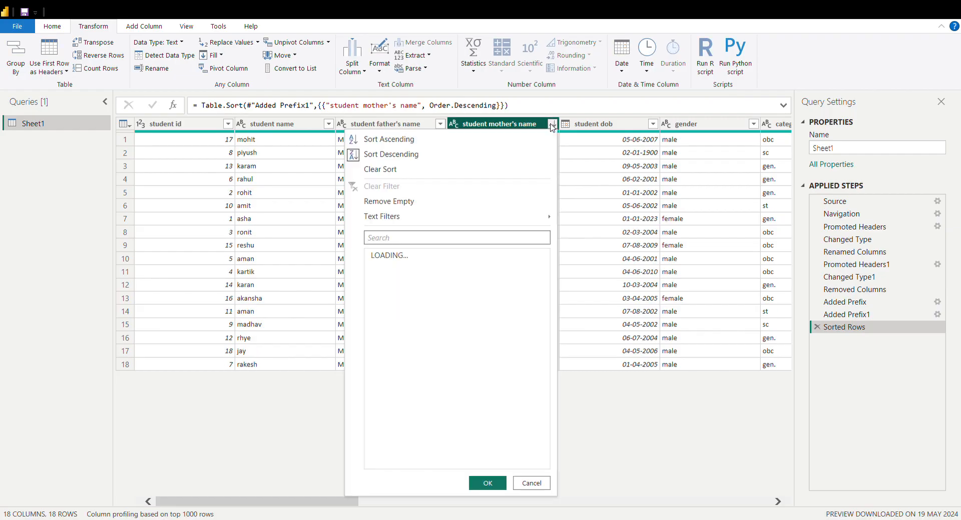
pyautogui.click(395, 171)
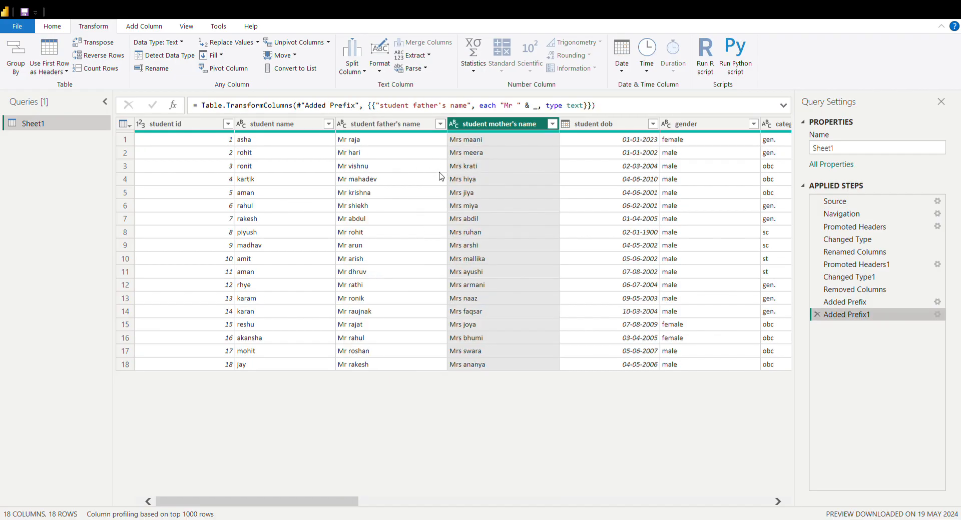
pyautogui.click(518, 153)
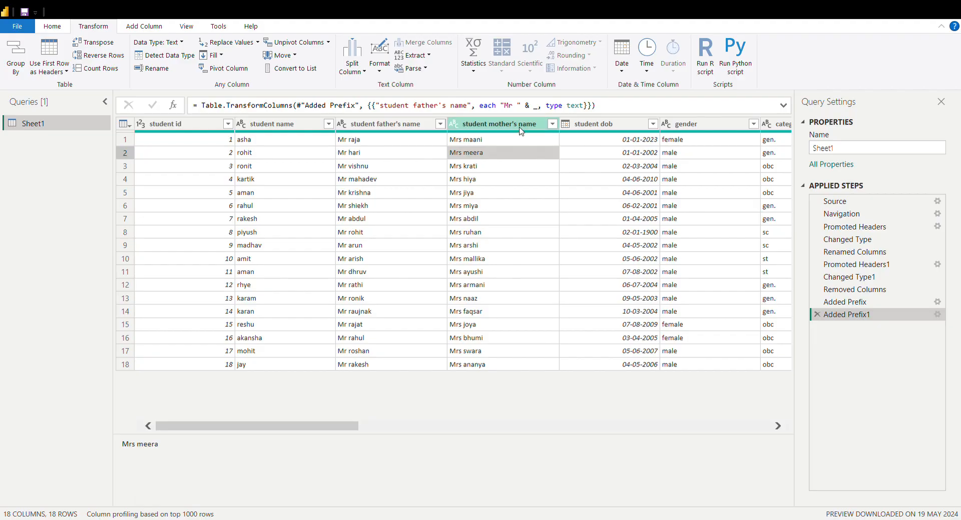
pyautogui.click(520, 129)
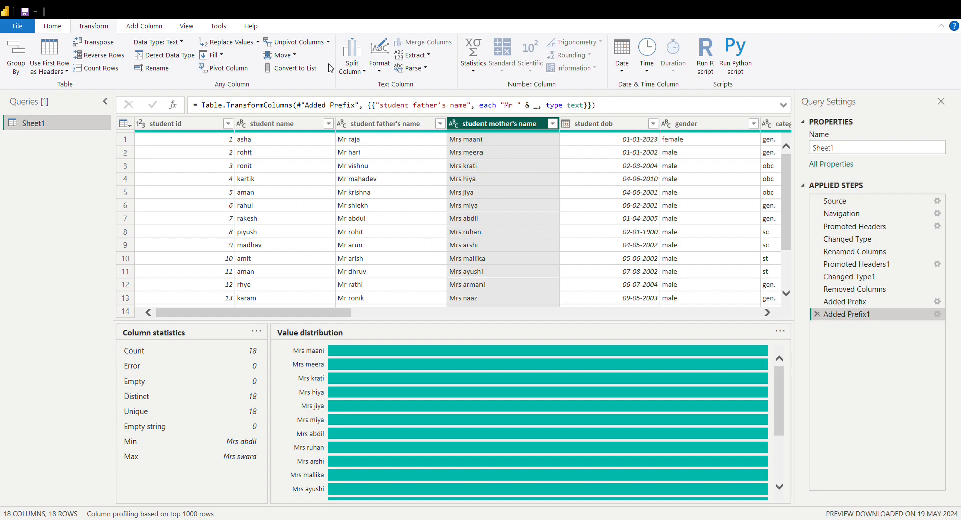
pyautogui.click(406, 157)
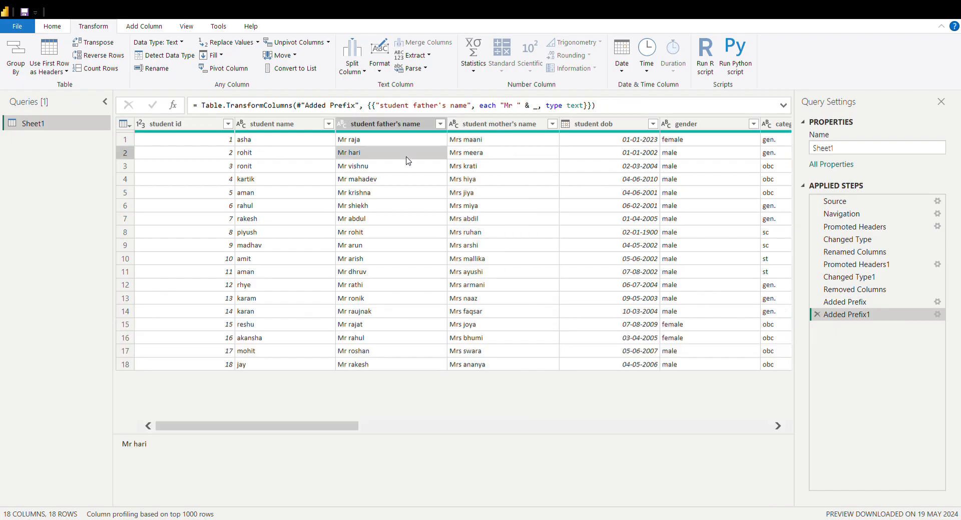
pyautogui.click(489, 139)
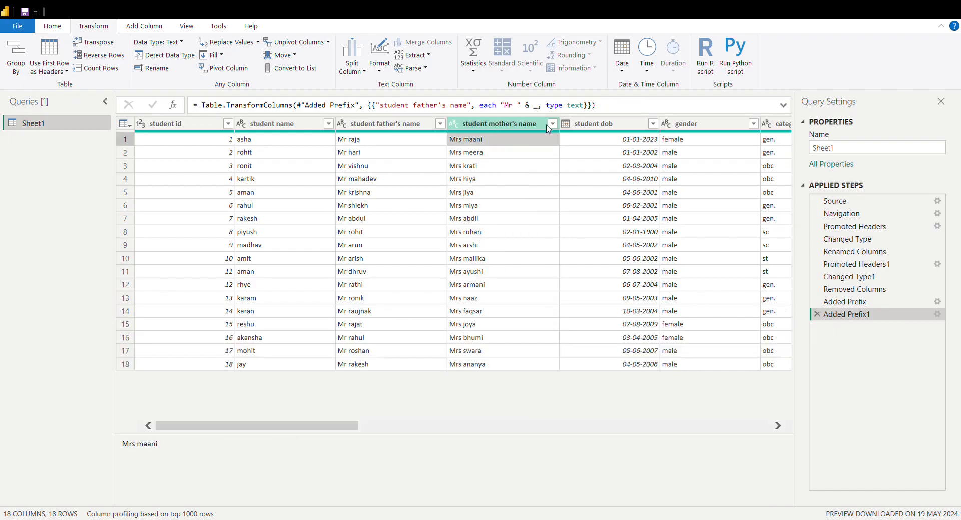
pyautogui.click(608, 140)
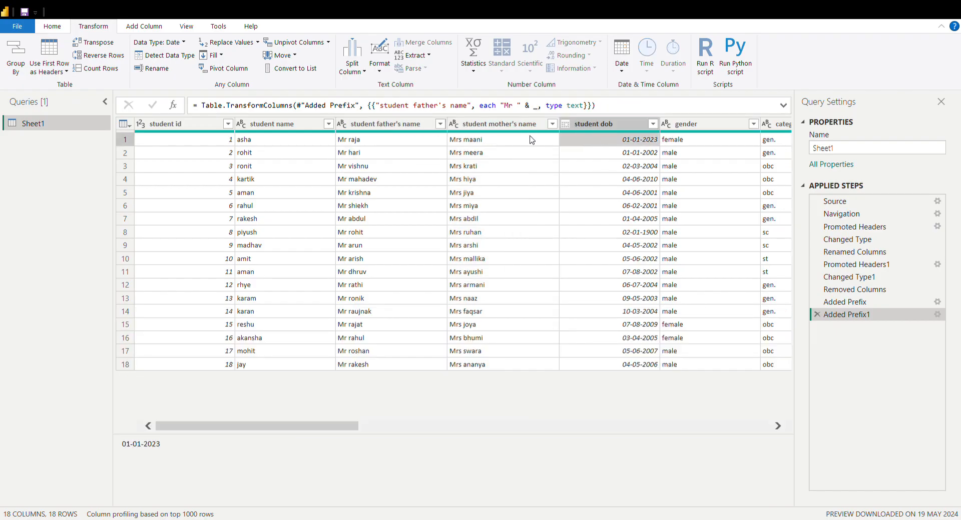
# Split the student mother's name column by number of characters, repeatedly every 2 characters
pyautogui.click(511, 128)
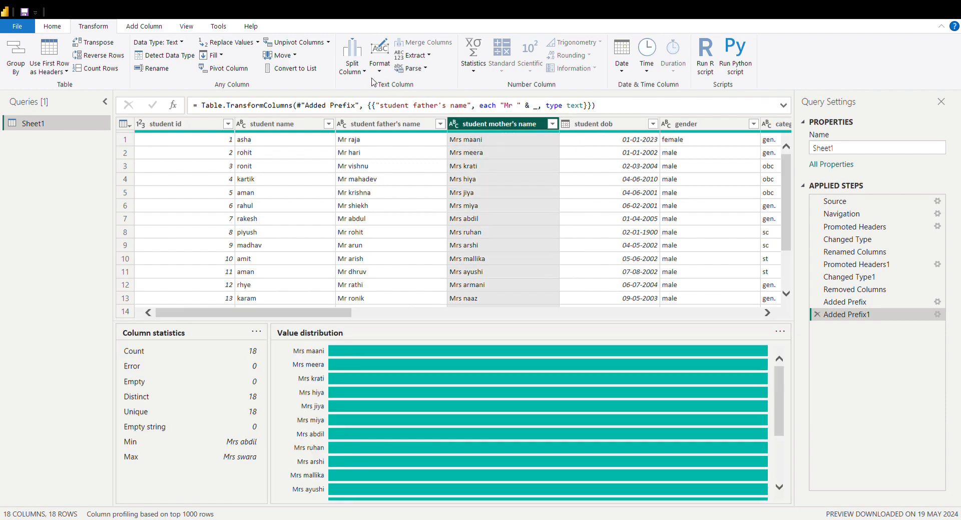
pyautogui.click(379, 105)
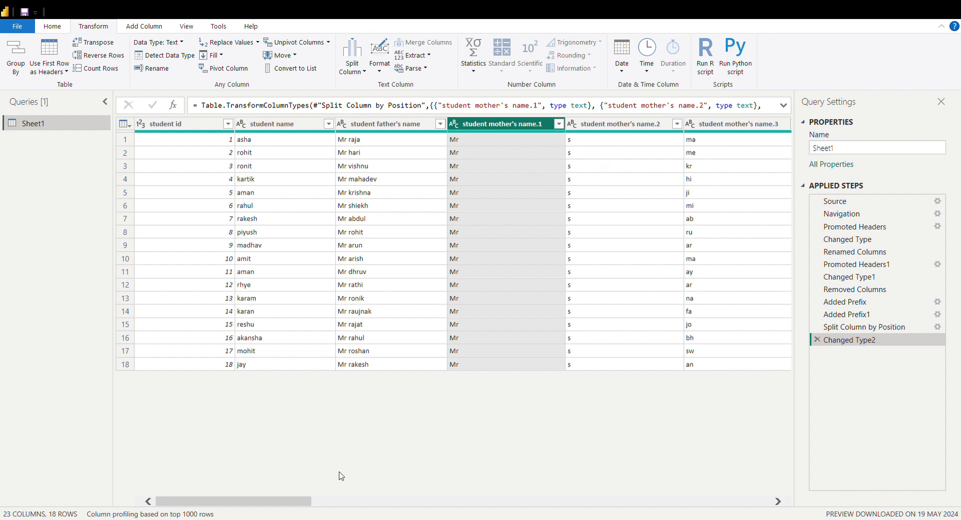
pyautogui.moveTo(276, 505); pyautogui.dragTo(260, 515)
# Delete the Changed Type2 and Split Column by Position steps from the query's applied steps
pyautogui.click(817, 340)
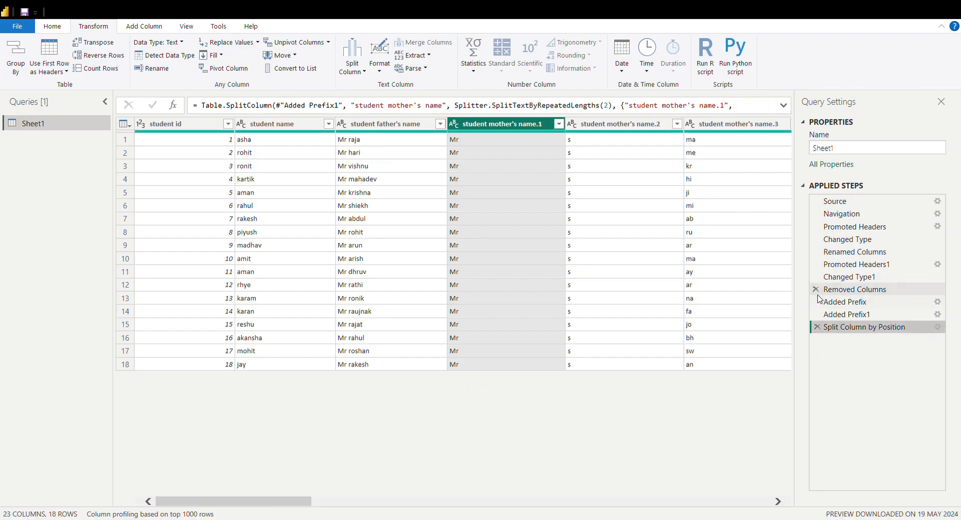
pyautogui.click(848, 316)
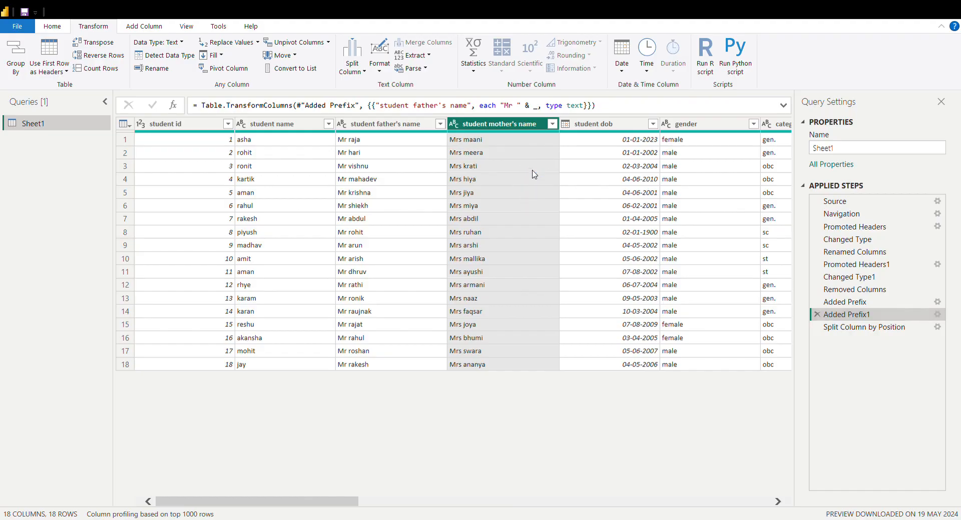
pyautogui.click(535, 193)
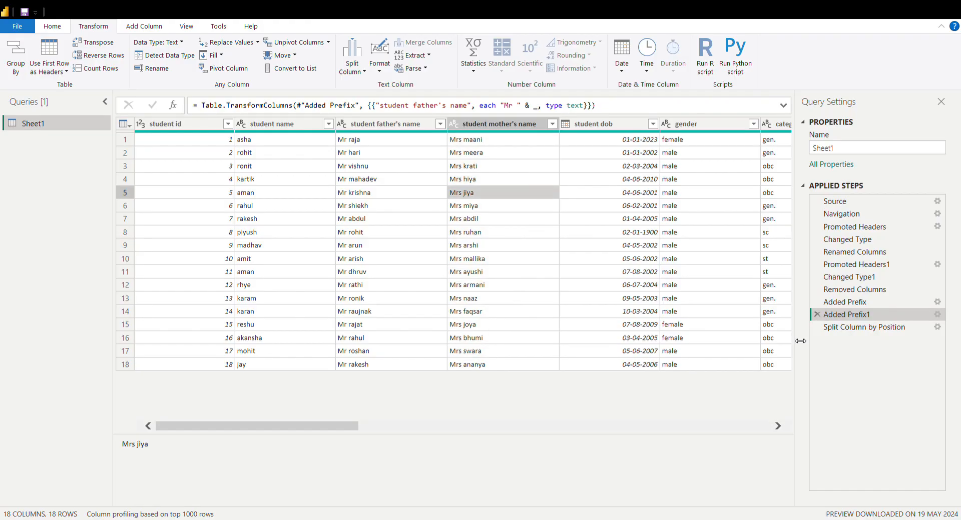
pyautogui.click(815, 328)
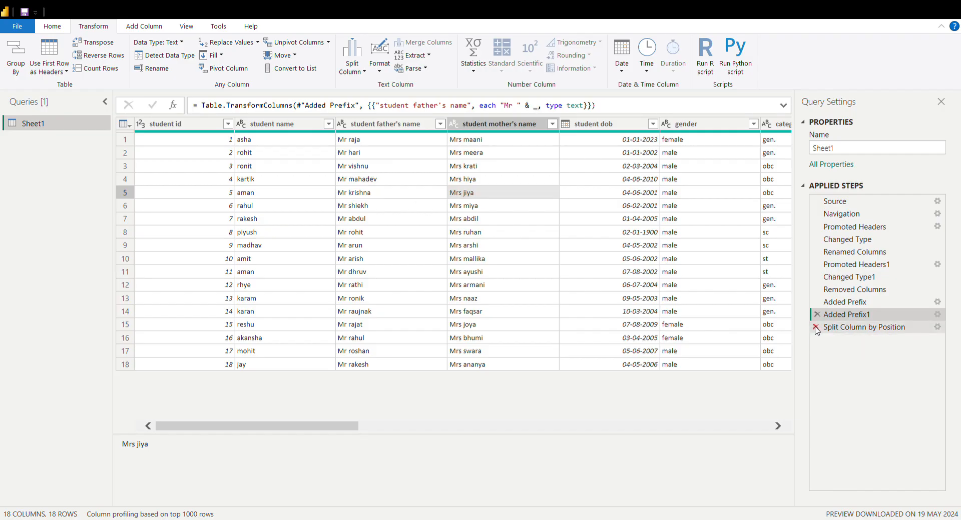
# Append a surname, preceded by a space, as a suffix to every value in the student mother's name column
pyautogui.click(479, 196)
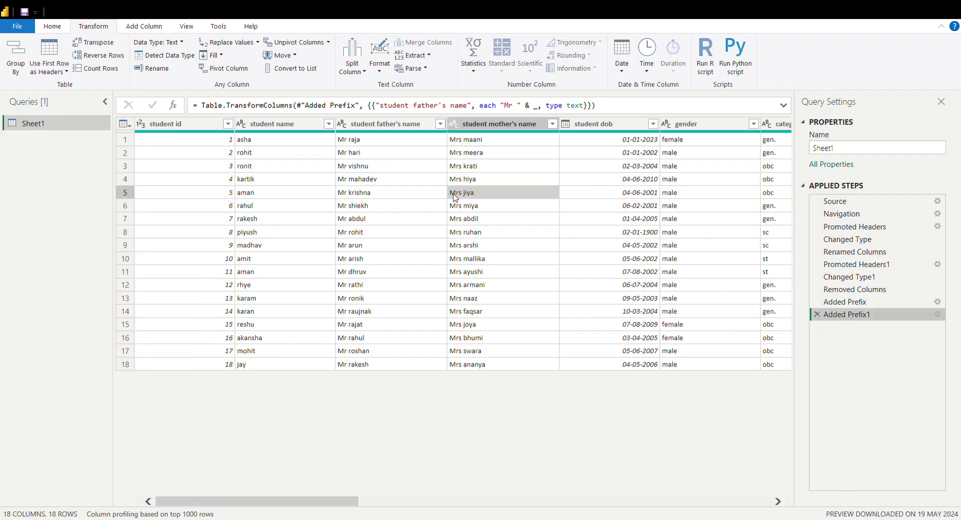
pyautogui.click(469, 124)
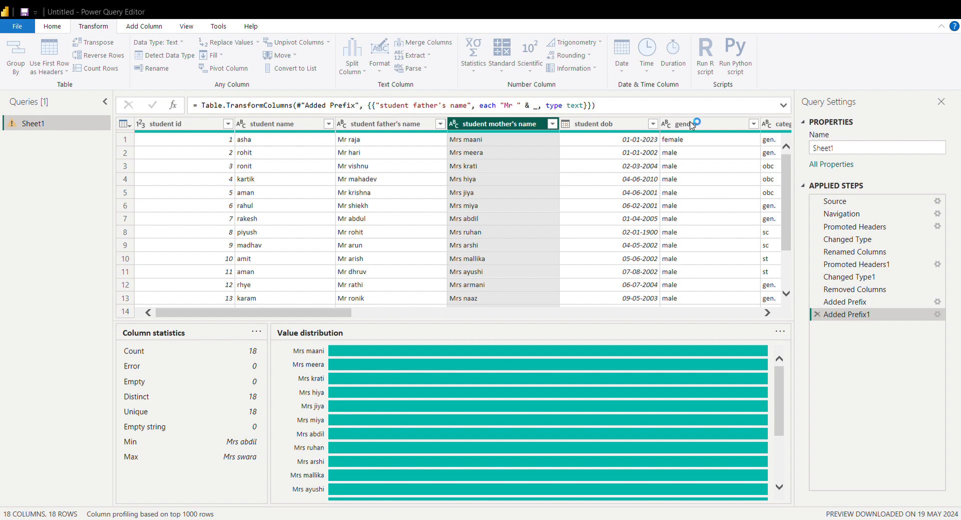
pyautogui.click(532, 167)
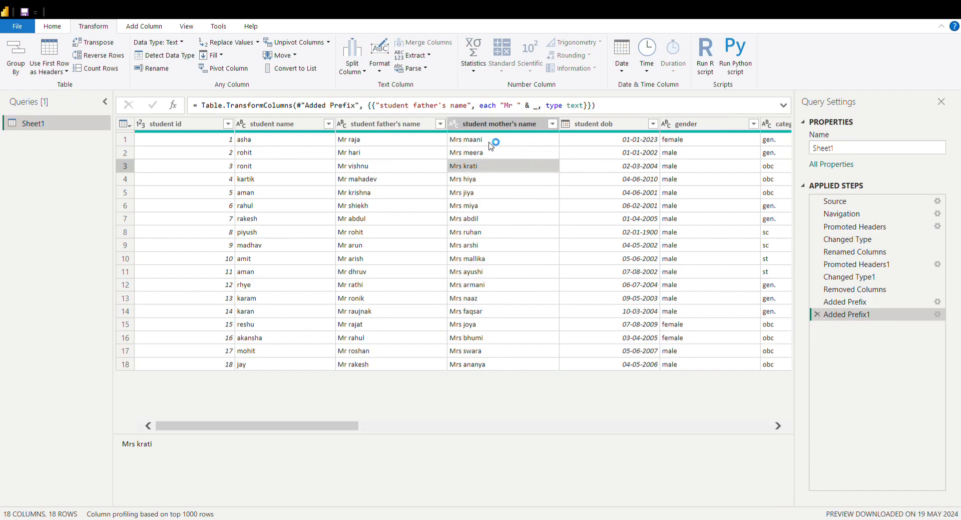
pyautogui.click(511, 123)
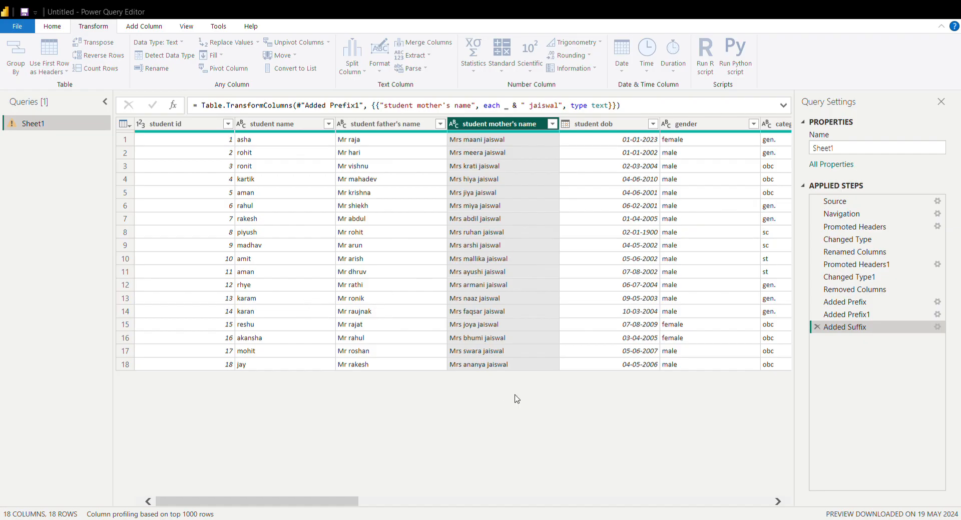
# Split the student mother's name column by the space delimiter and check the first-row values of the resulting columns
pyautogui.click(596, 390)
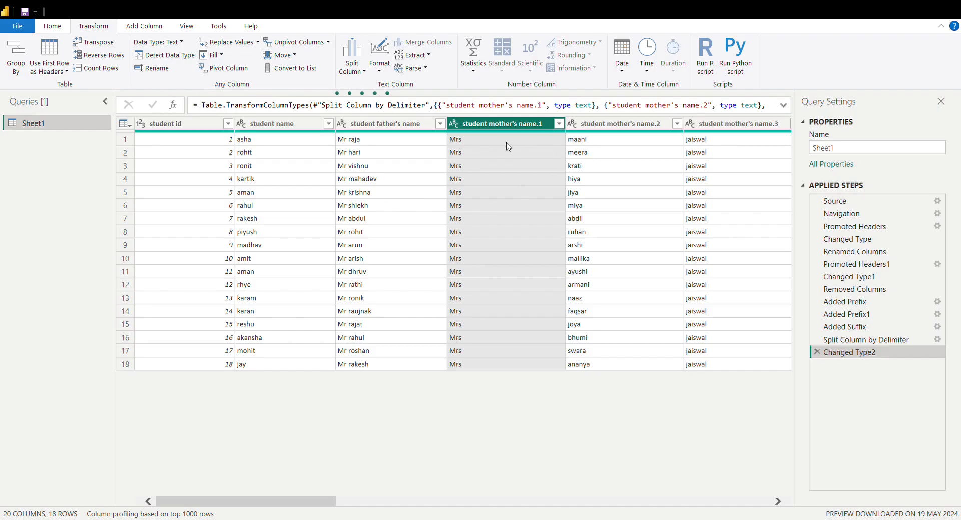
pyautogui.click(585, 183)
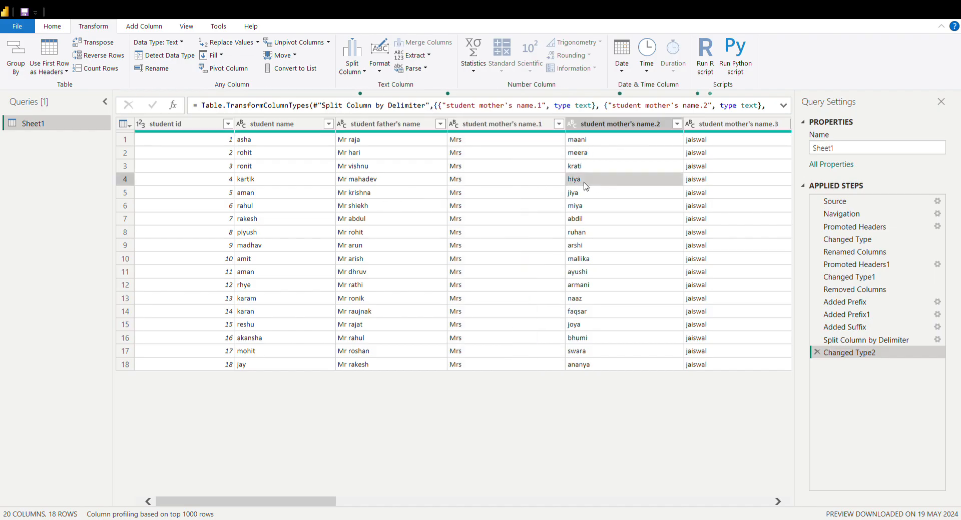
pyautogui.click(483, 140)
pyautogui.click(606, 142)
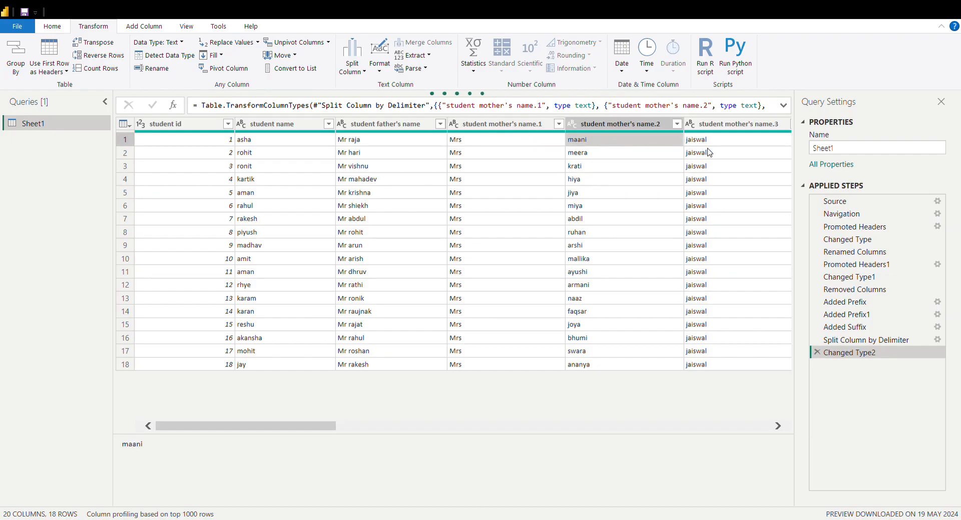
pyautogui.click(708, 143)
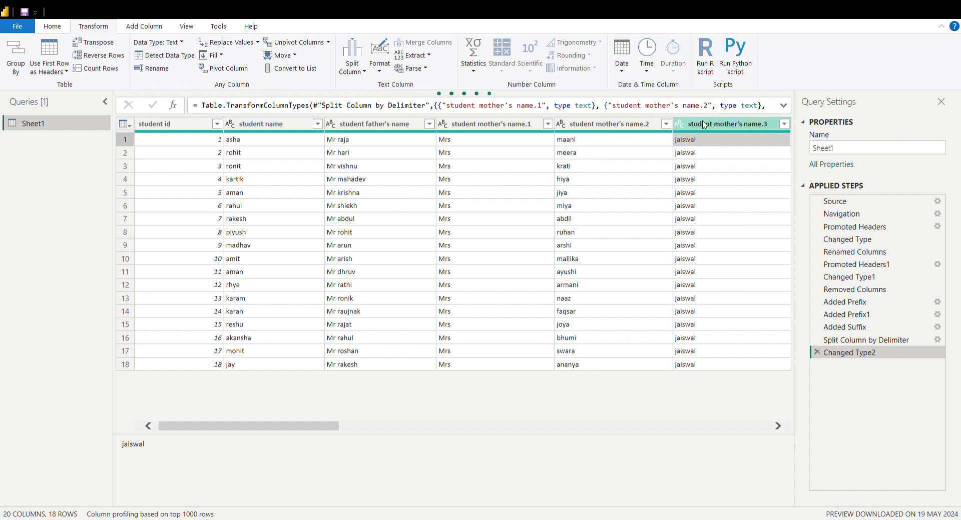
# Add the prefix "mrs " to the student mother's name.2 column and remove the student mother's name.1 column
pyautogui.click(599, 123)
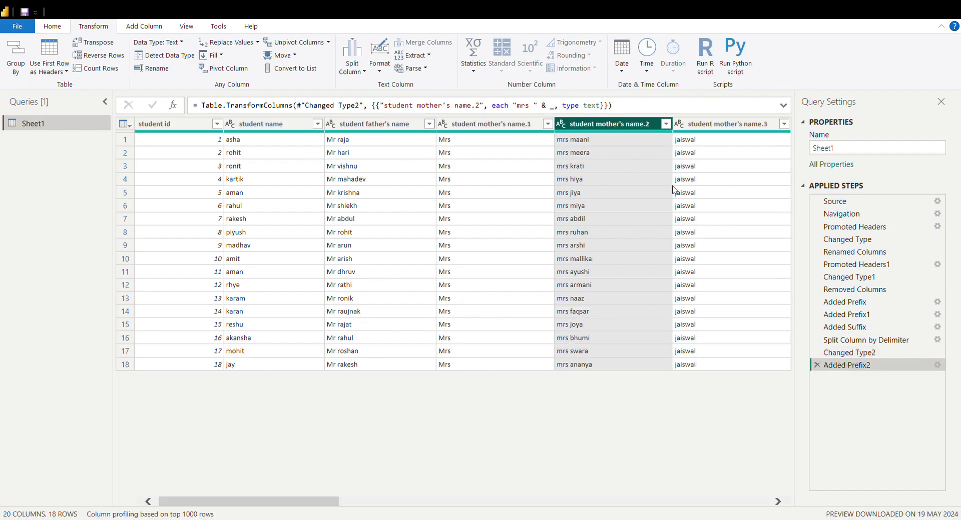
pyautogui.click(490, 125)
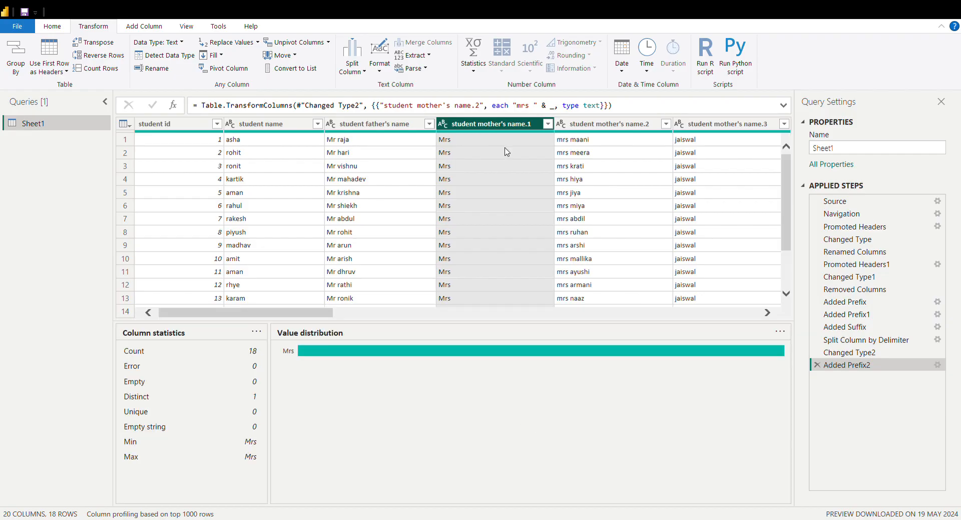
pyautogui.press('Delete')
pyautogui.click(481, 168)
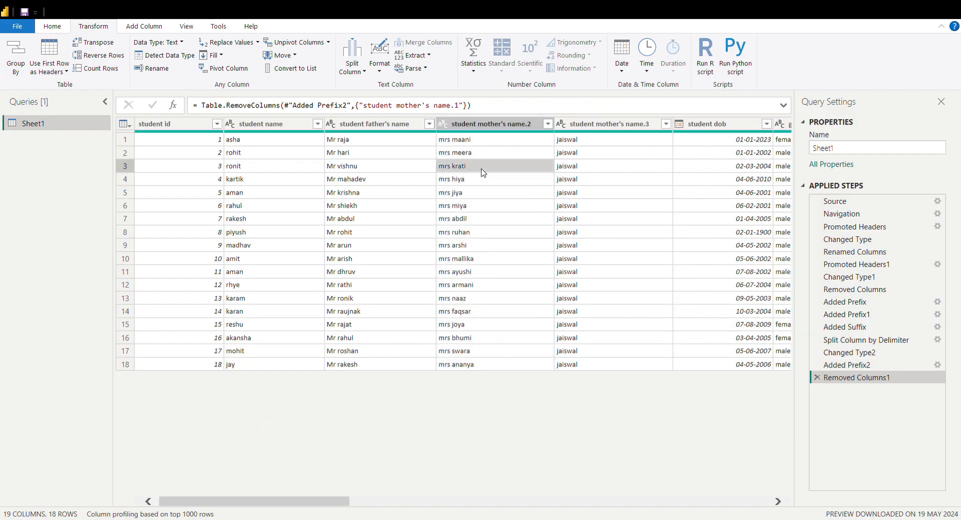
# Rename the student mother's name.2 column as "student mother's first name"
pyautogui.click(494, 126)
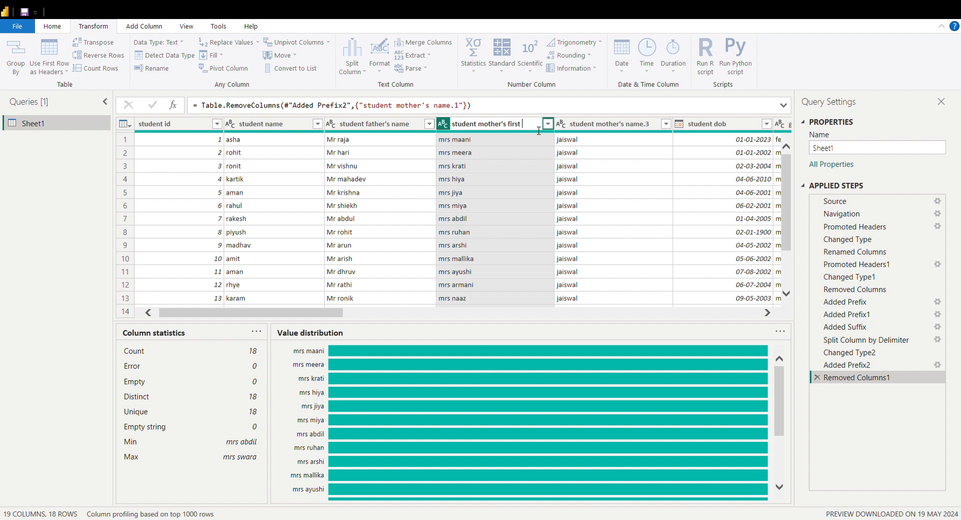
pyautogui.press('BackSpace')
pyautogui.press('Return')
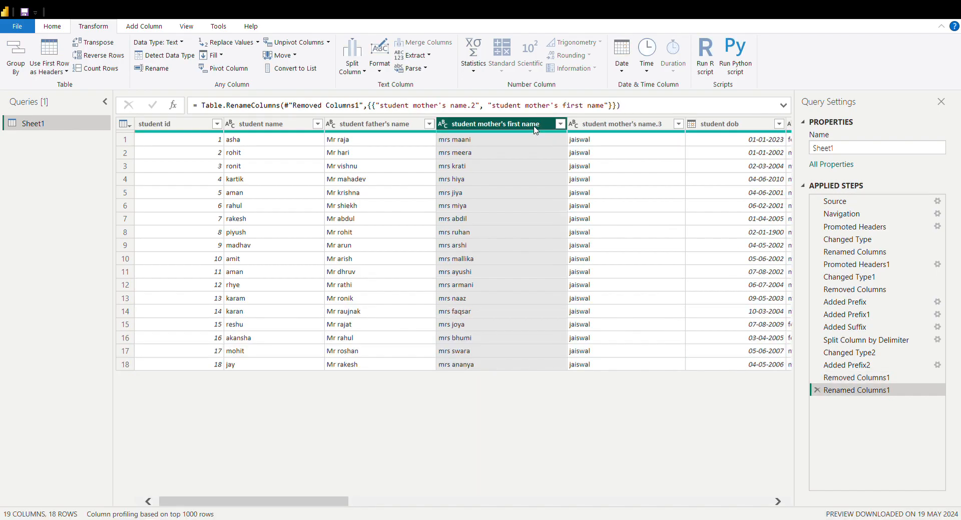
# Rename the student mother's name.3 column as "student mother's last name"
pyautogui.doubleClick(639, 131)
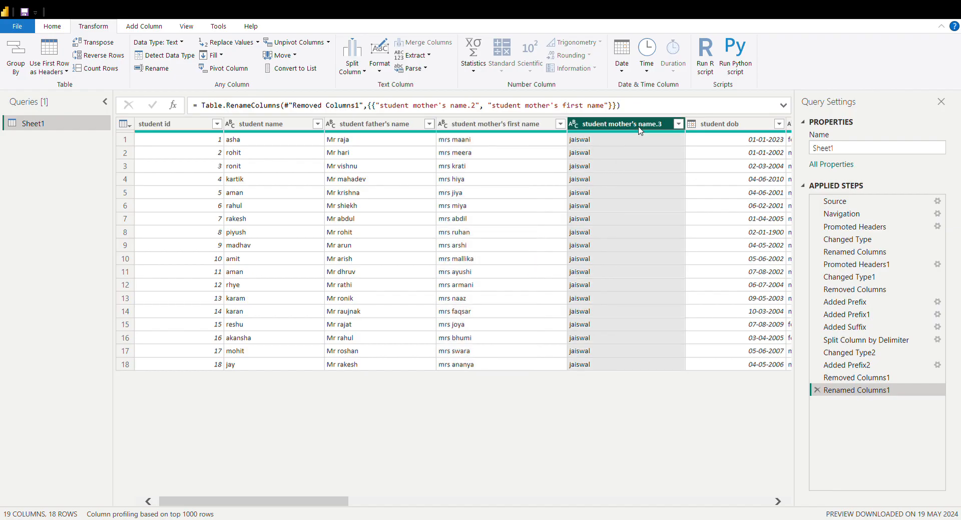
pyautogui.click(668, 130)
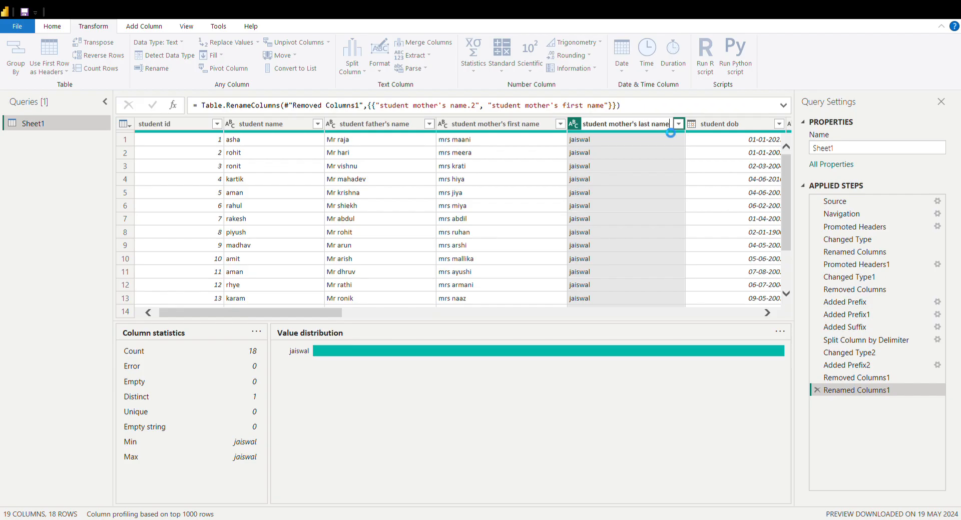
pyautogui.click(508, 153)
pyautogui.click(617, 152)
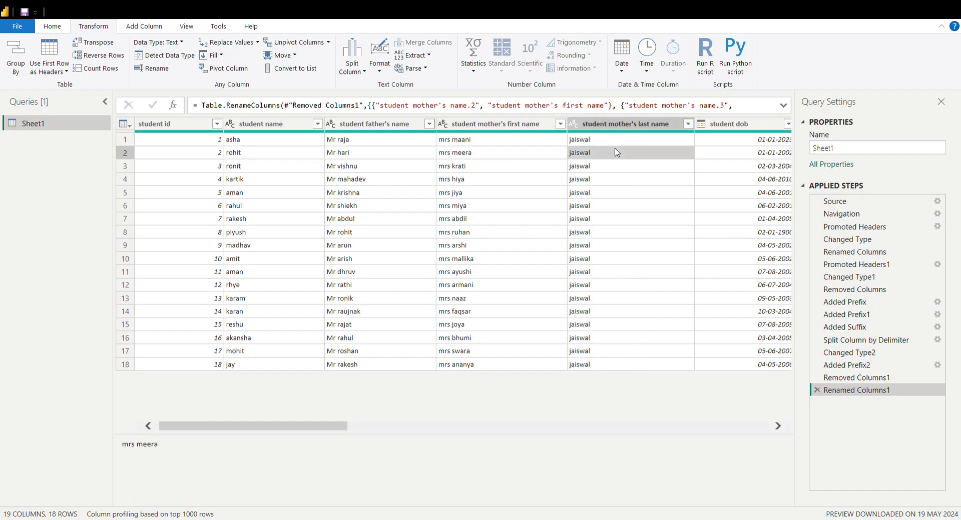
# Detect the data type of the student father's name column
pyautogui.click(496, 123)
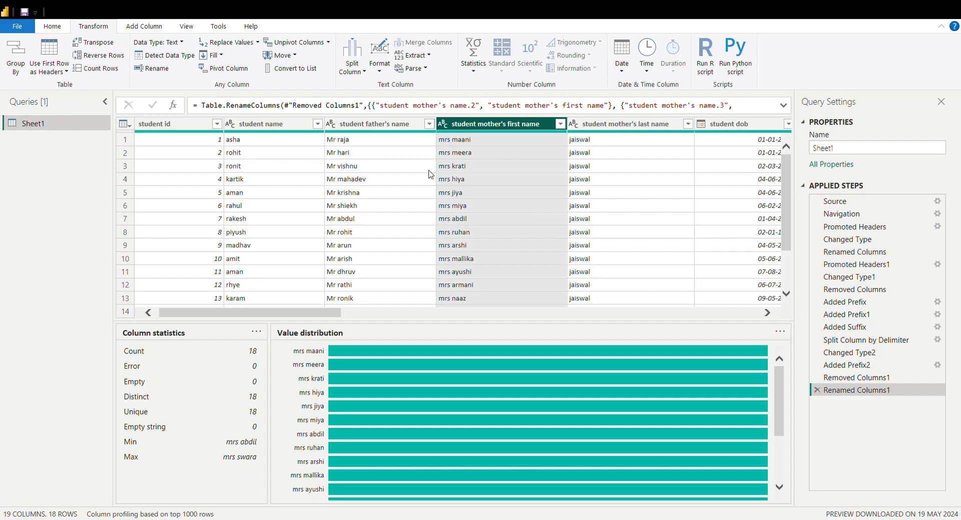
pyautogui.click(393, 129)
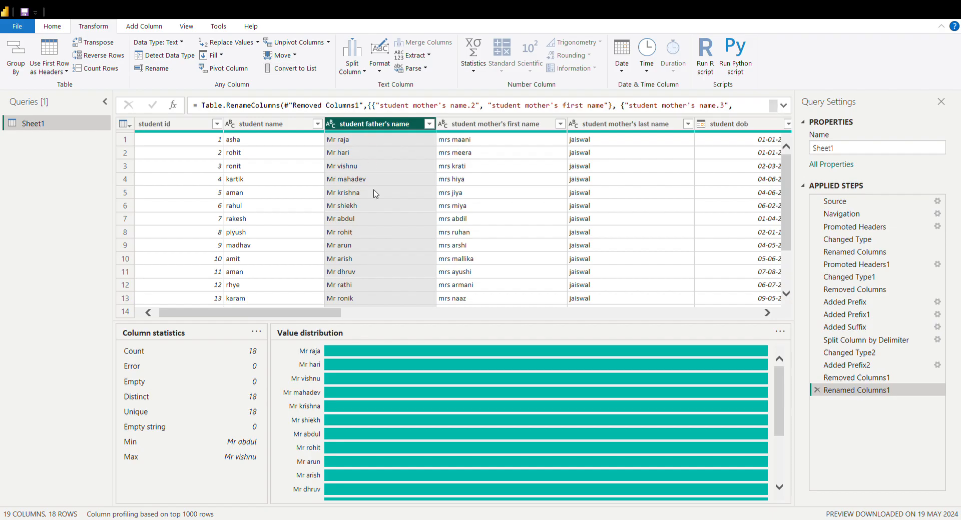
pyautogui.click(170, 56)
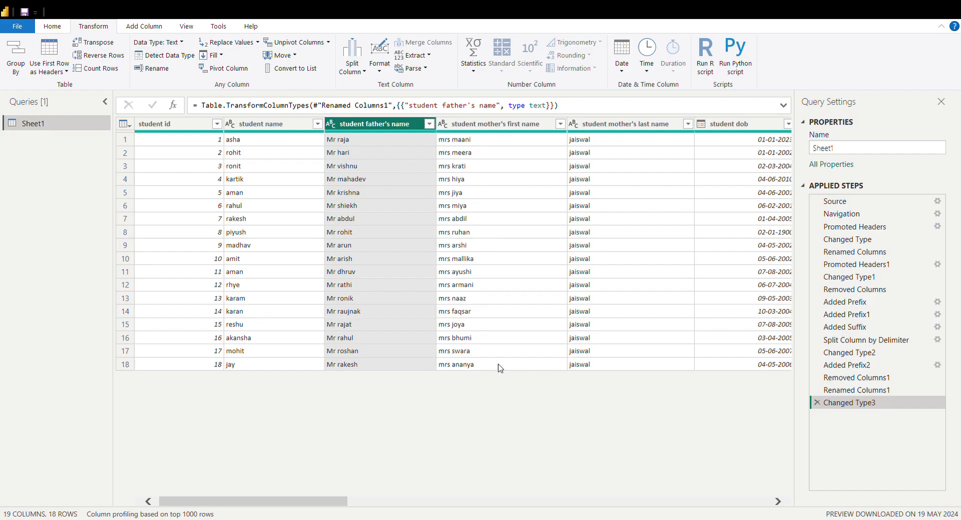
# Convert the values in the section column to uppercase
pyautogui.moveTo(326, 502); pyautogui.dragTo(533, 502)
pyautogui.click(472, 127)
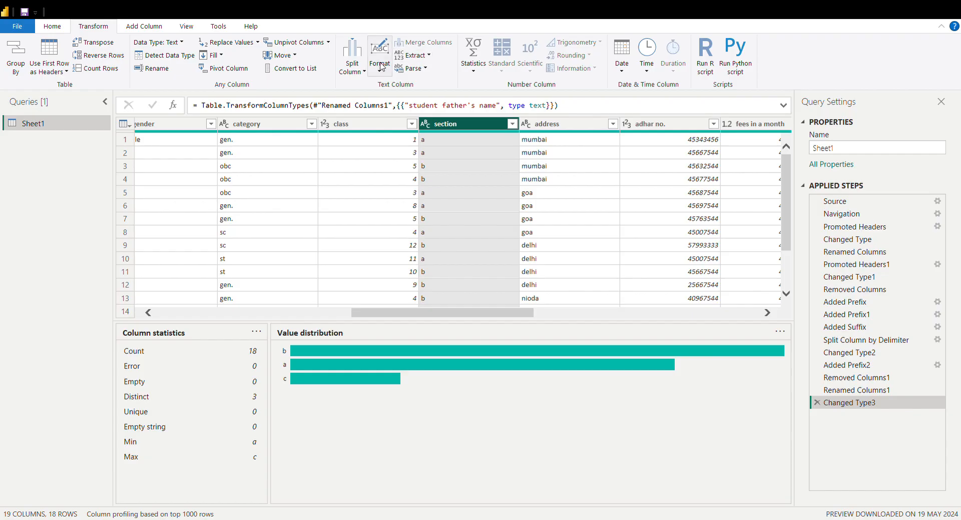
pyautogui.click(390, 104)
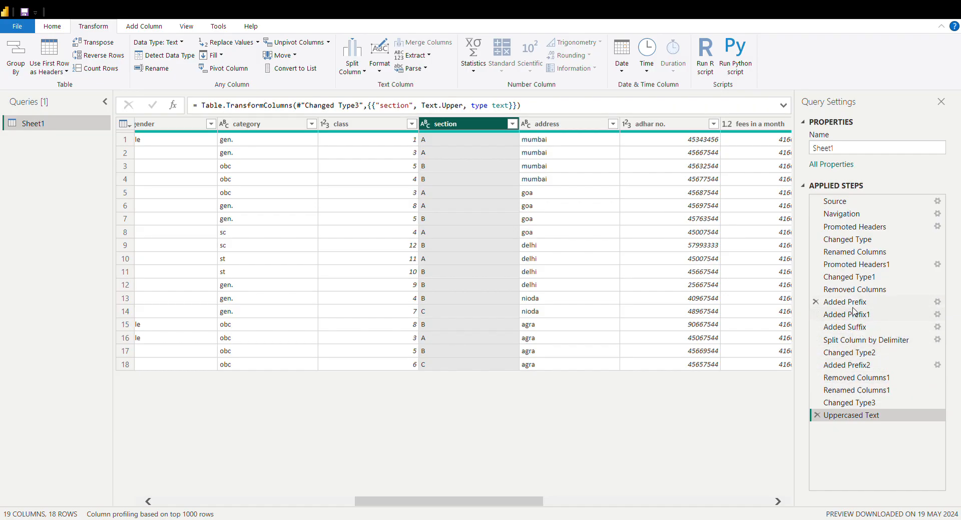
# Add a prefix with house number, road, city and state to the address column and widen the column to fit
pyautogui.click(598, 221)
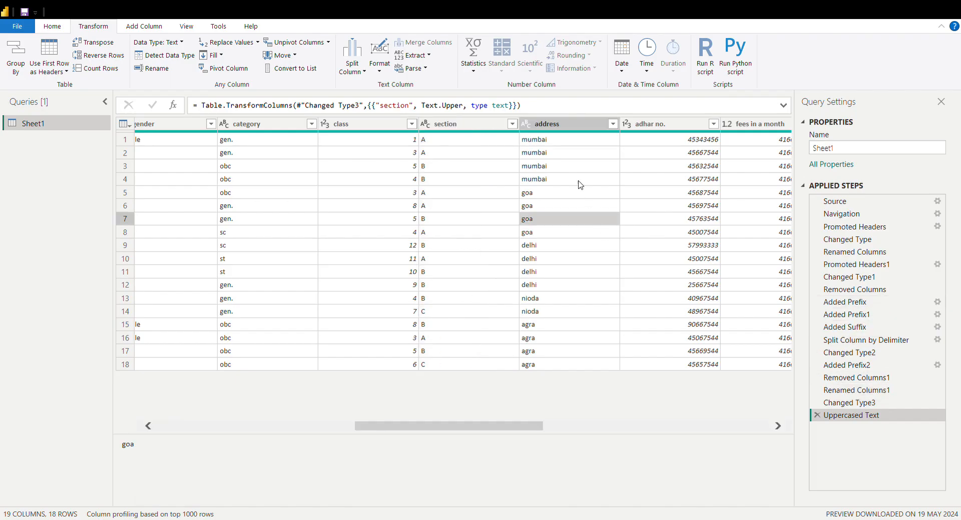
pyautogui.click(567, 125)
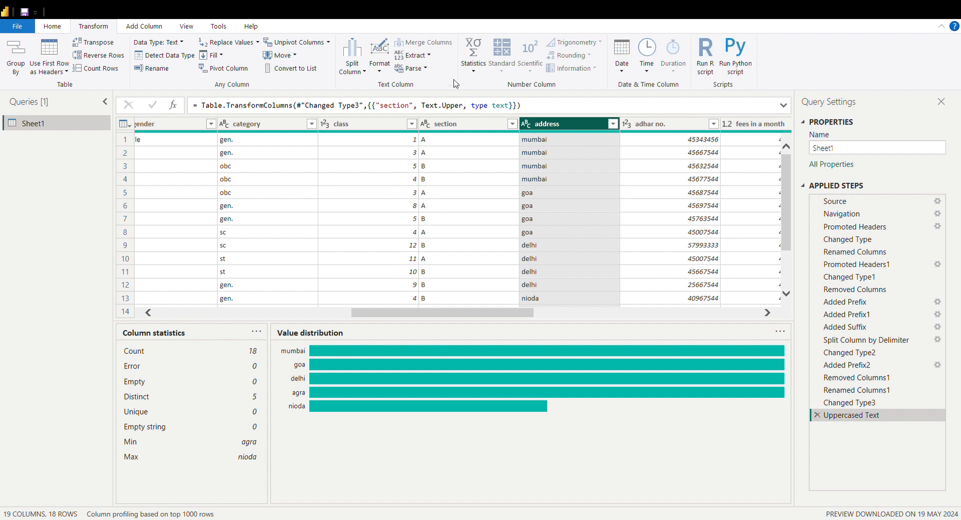
pyautogui.click(378, 73)
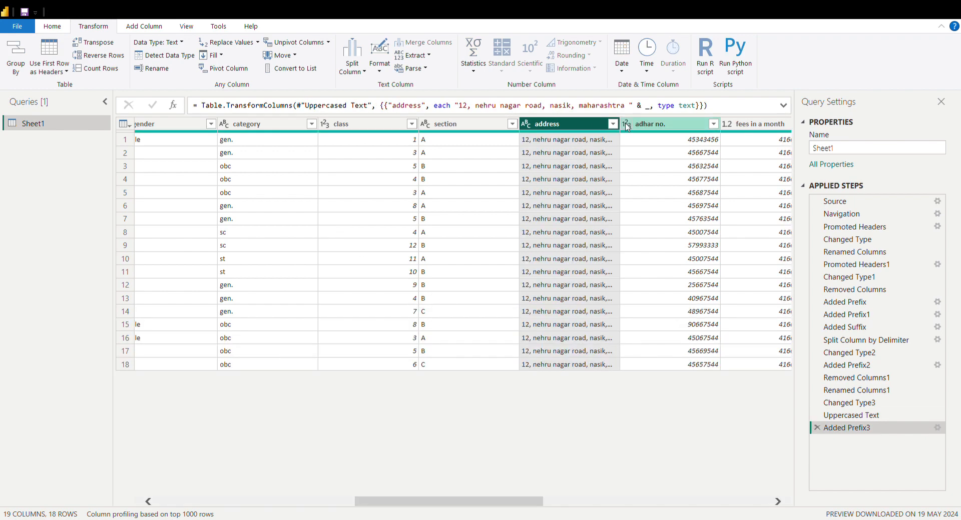
pyautogui.moveTo(626, 130); pyautogui.dragTo(710, 134)
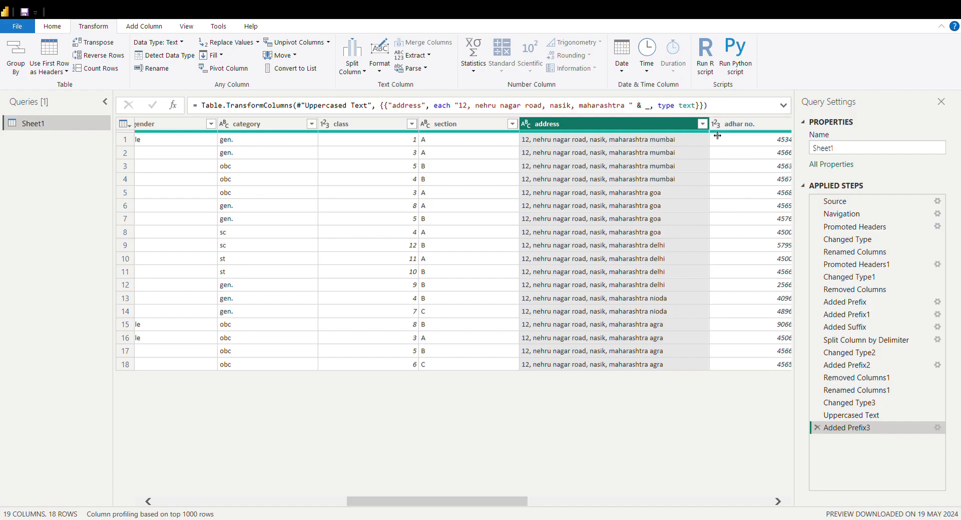
pyautogui.click(673, 218)
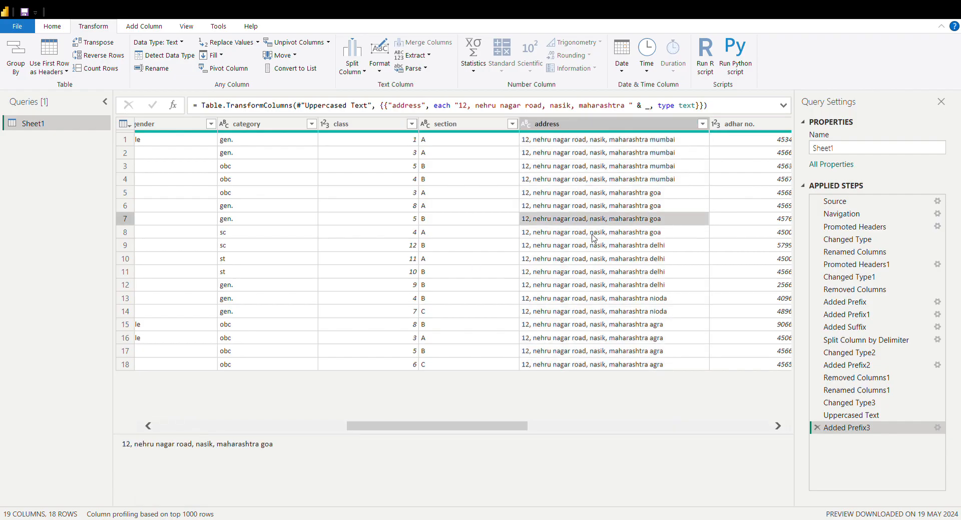
pyautogui.click(559, 126)
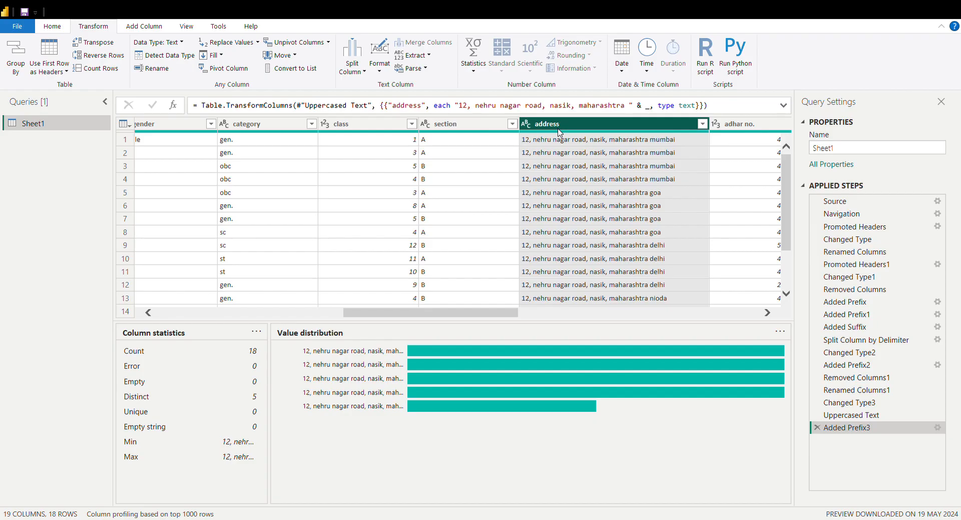
pyautogui.click(564, 178)
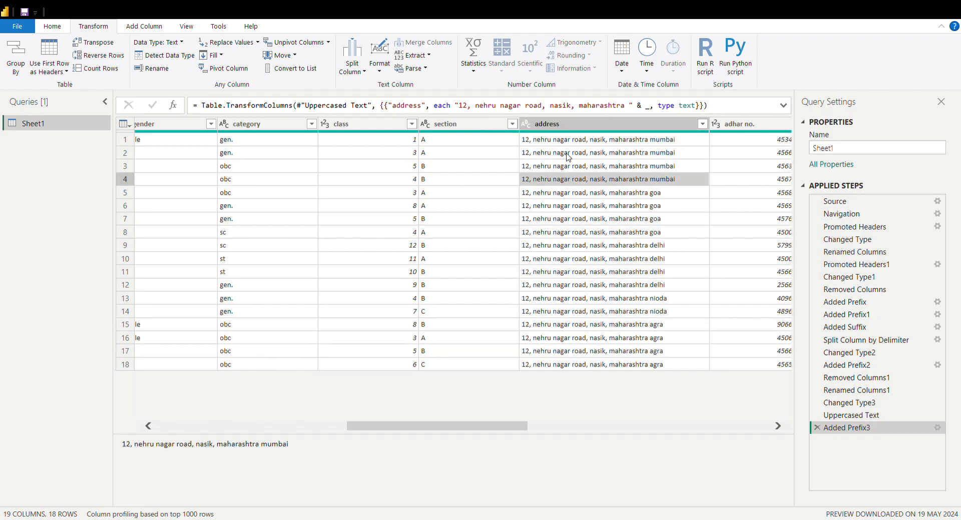
pyautogui.click(577, 140)
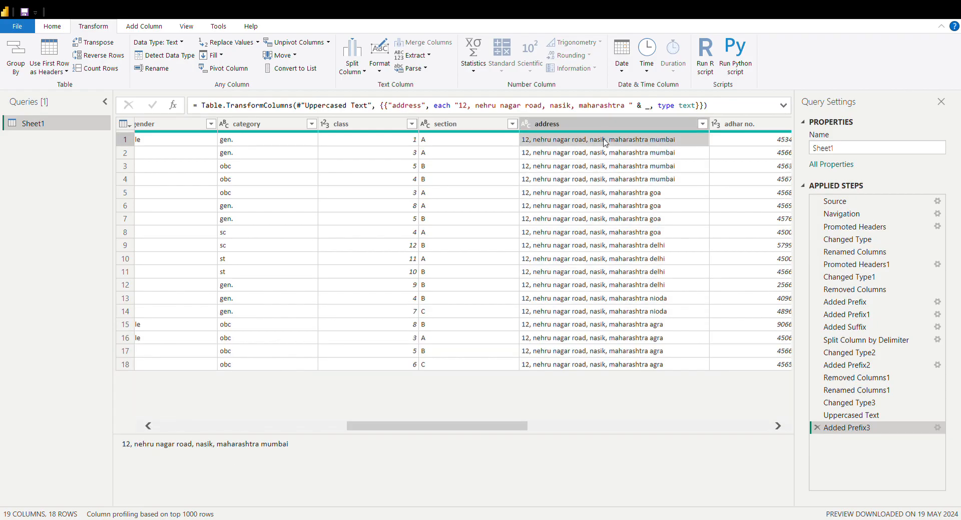
pyautogui.click(579, 169)
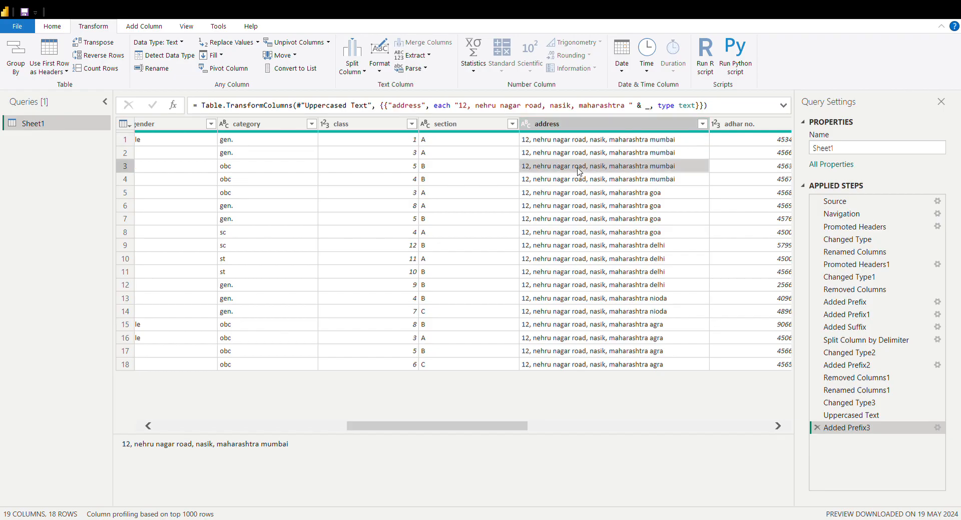
pyautogui.click(580, 126)
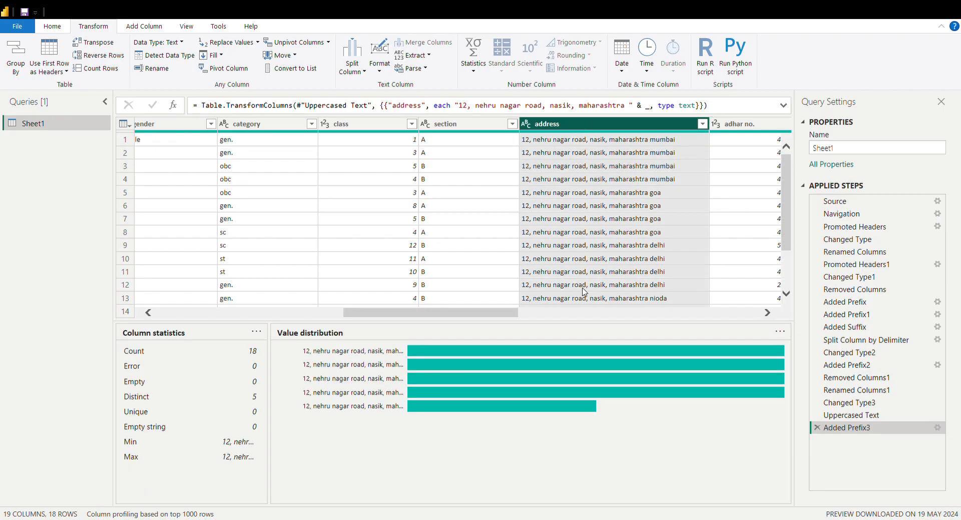
# Add the suffix " category" to the values in the category column
pyautogui.moveTo(493, 314); pyautogui.dragTo(456, 321)
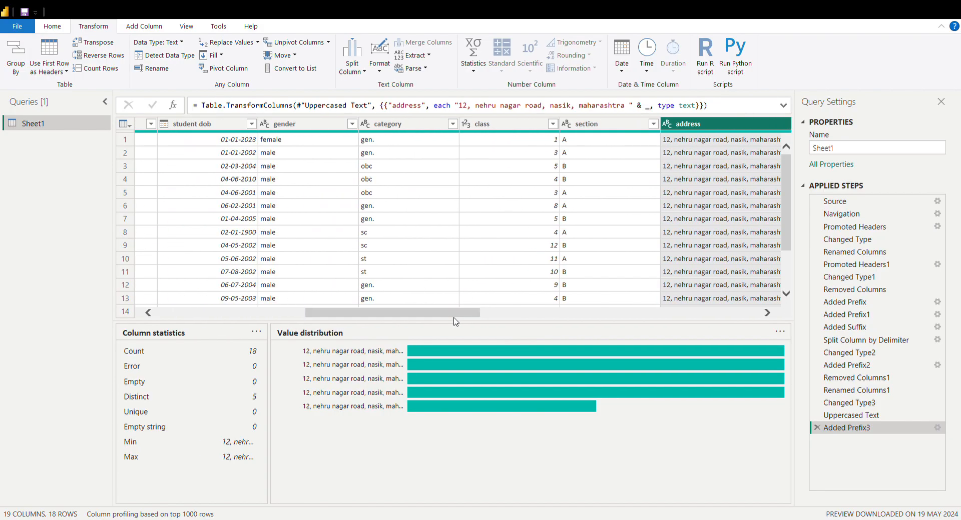
pyautogui.click(540, 125)
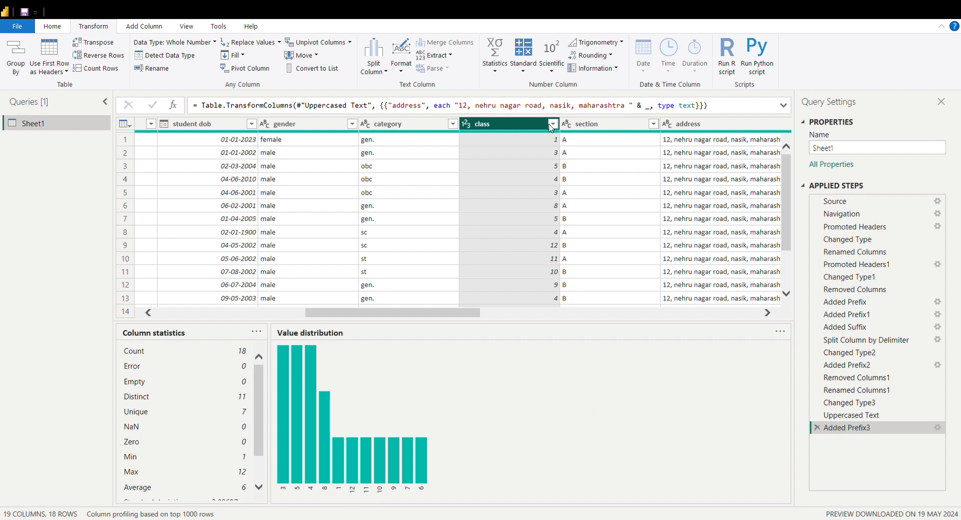
pyautogui.click(525, 194)
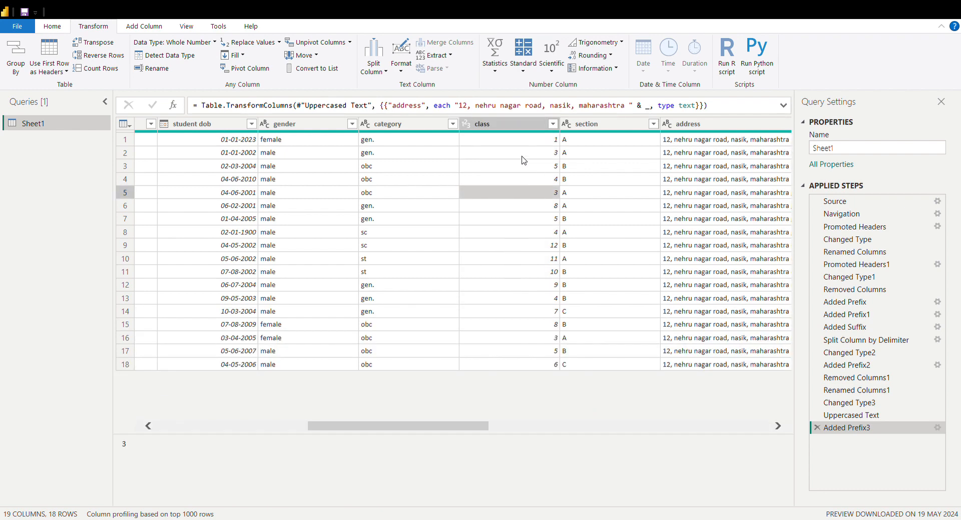
pyautogui.click(528, 125)
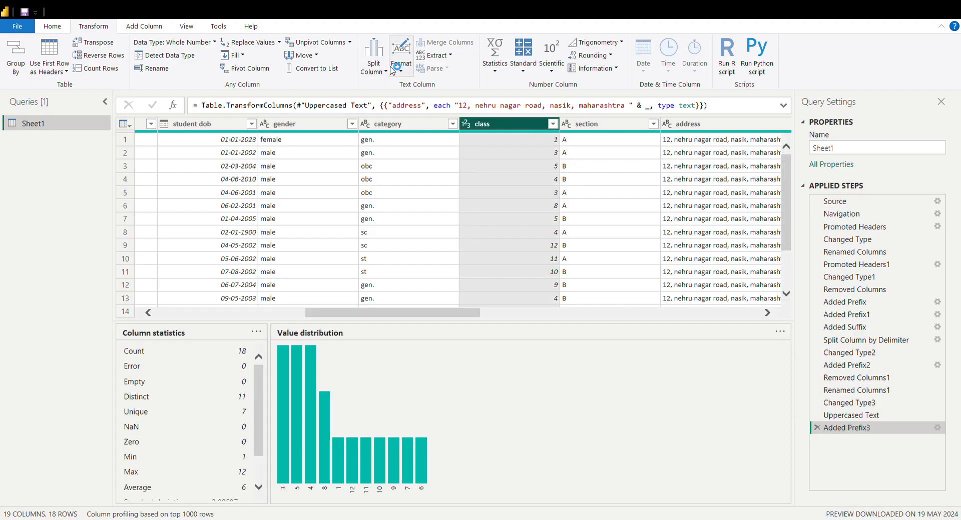
pyautogui.click(393, 71)
pyautogui.moveTo(453, 314)
pyautogui.mouseDown()
pyautogui.moveTo(483, 319)
pyautogui.moveTo(454, 317)
pyautogui.mouseUp()
pyautogui.click(411, 201)
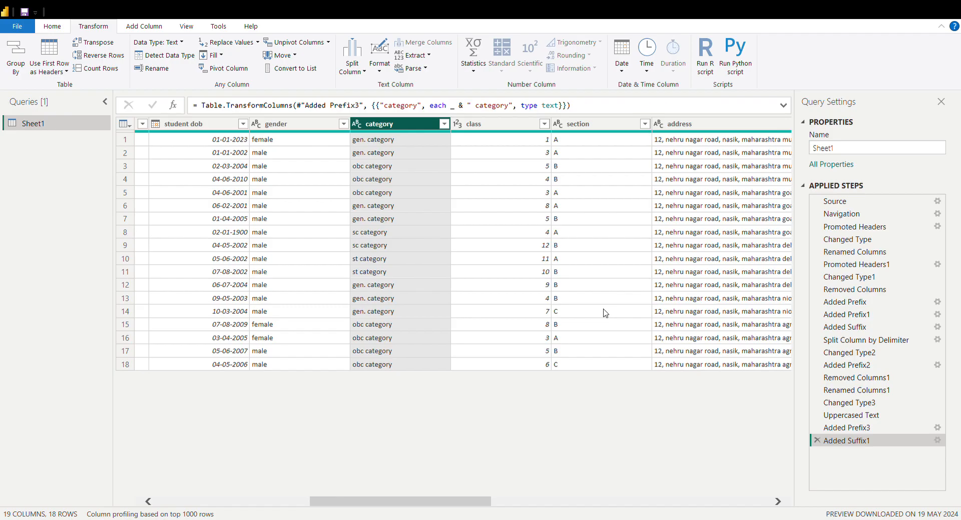
# Change the data type of the fees in a month column to whole number
pyautogui.moveTo(468, 503); pyautogui.dragTo(654, 503)
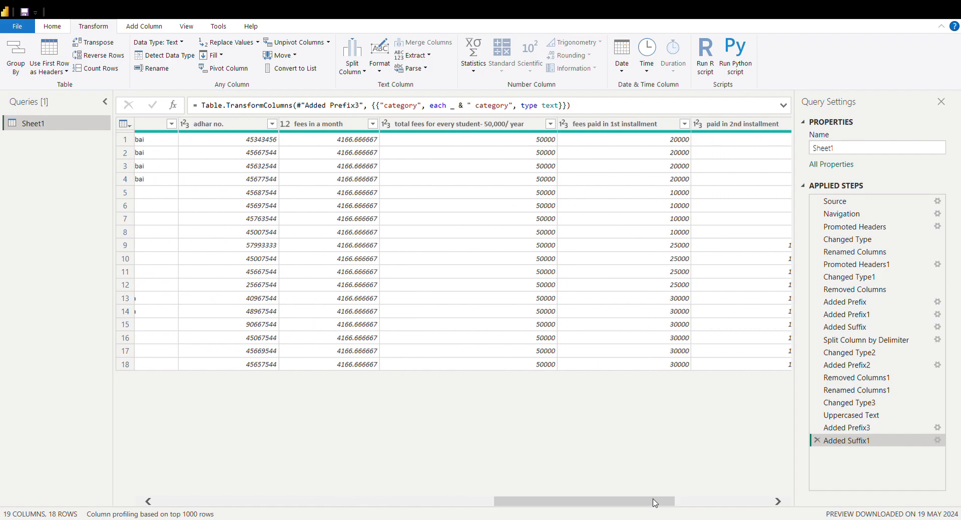
pyautogui.click(342, 195)
pyautogui.click(331, 124)
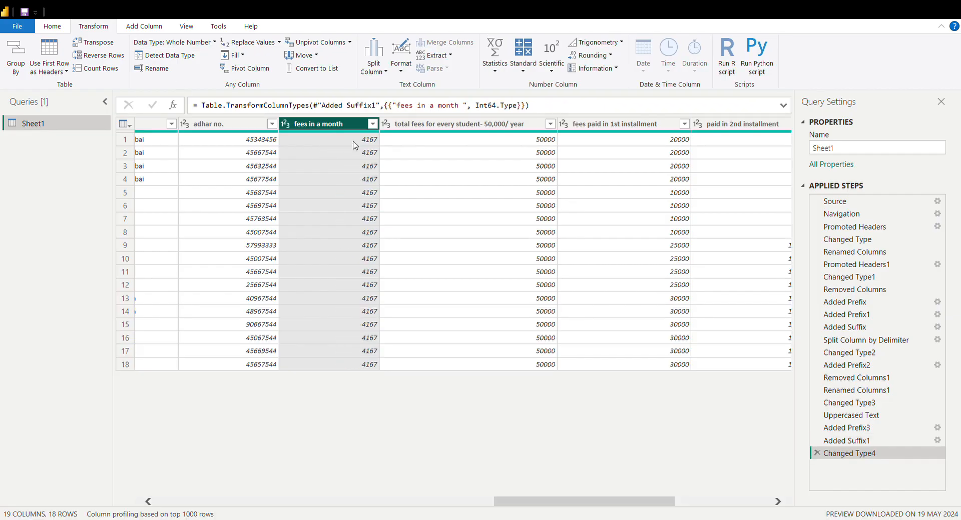
pyautogui.click(370, 144)
pyautogui.click(352, 122)
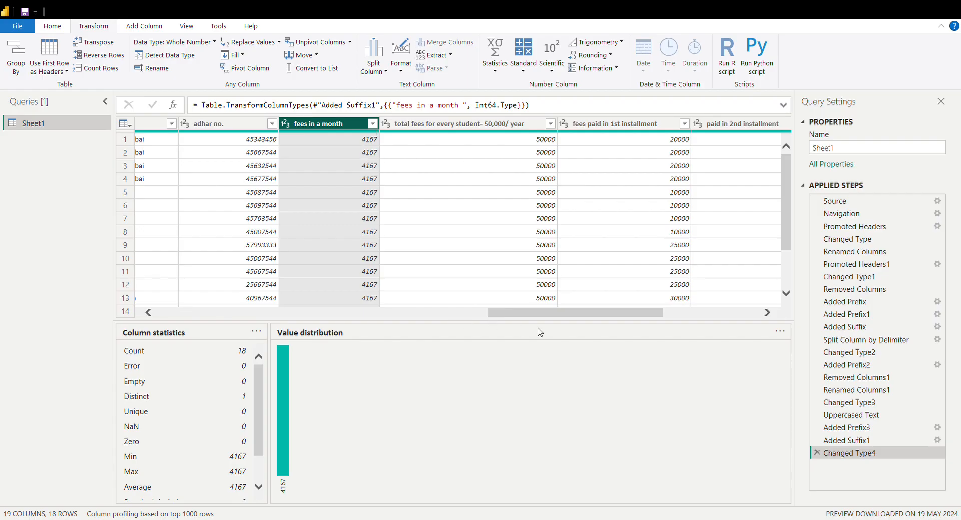
pyautogui.click(484, 181)
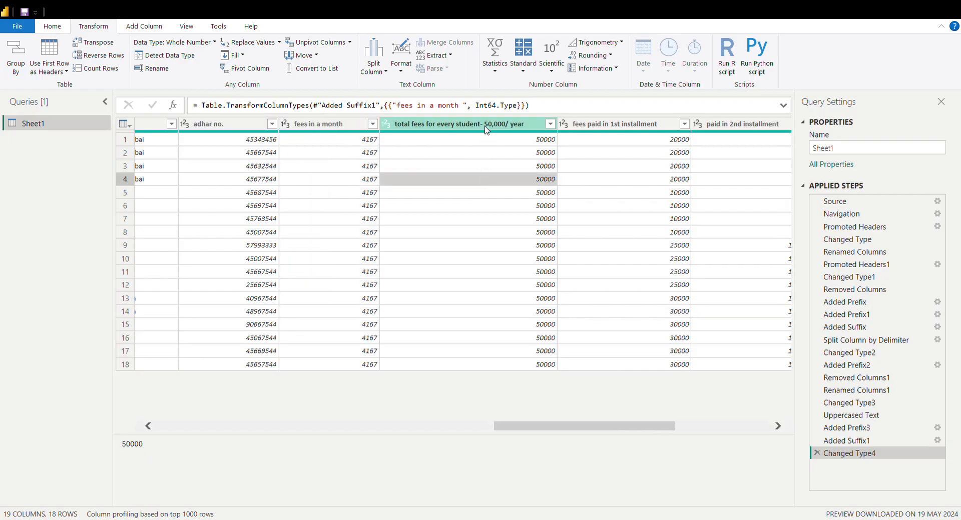
pyautogui.click(486, 129)
pyautogui.doubleClick(487, 129)
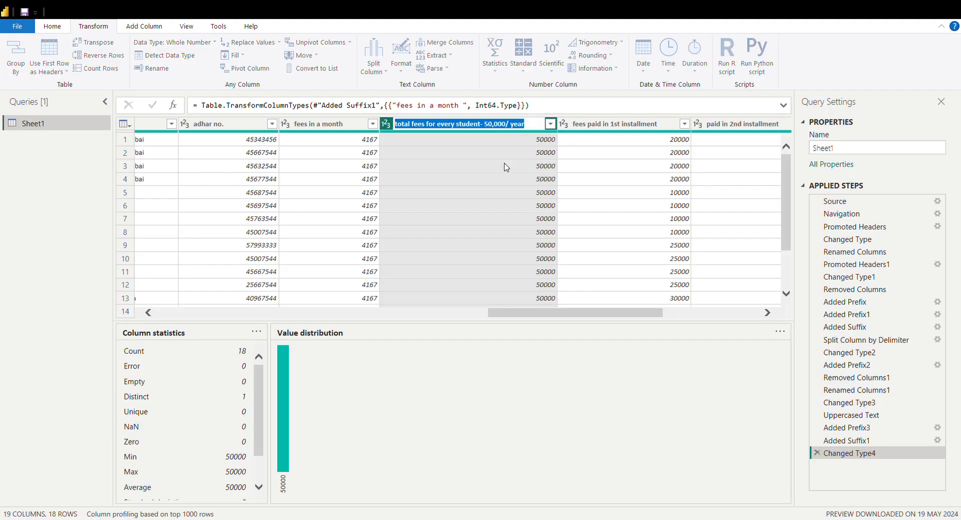
pyautogui.press('Return')
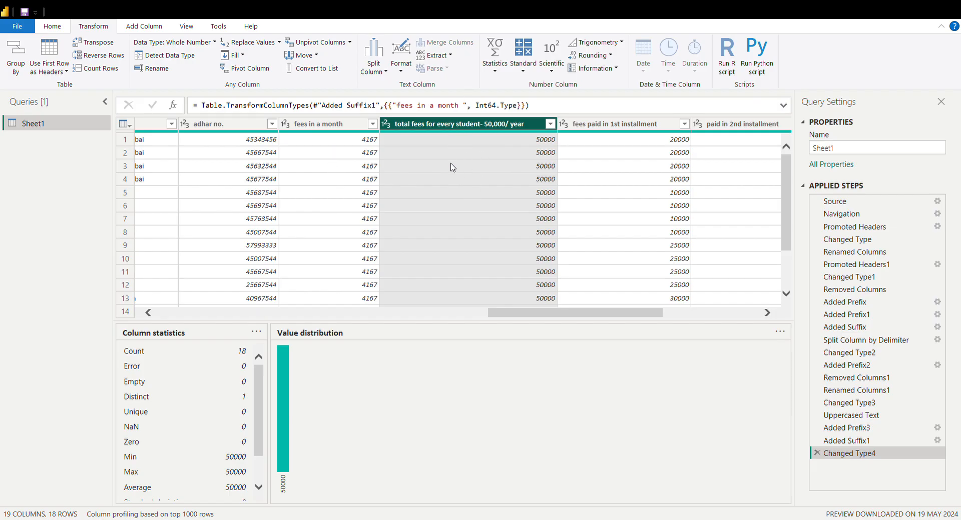
# Rename the monthly fees column as "fees in a month" without the trailing space
pyautogui.doubleClick(352, 125)
pyautogui.click(352, 127)
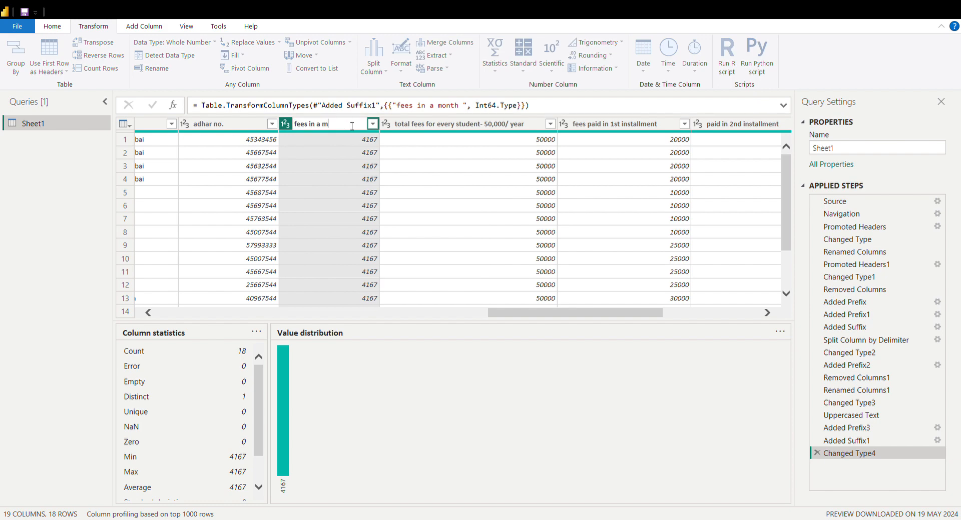
pyautogui.press('Return')
# Rename the column for total yearly fees per student as "fees in a year"
pyautogui.doubleClick(441, 125)
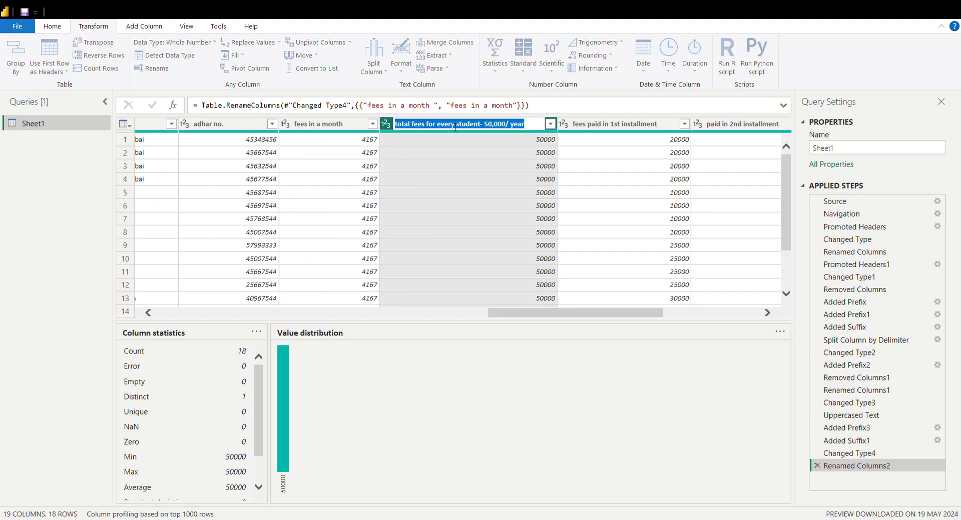
pyautogui.press('BackSpace')
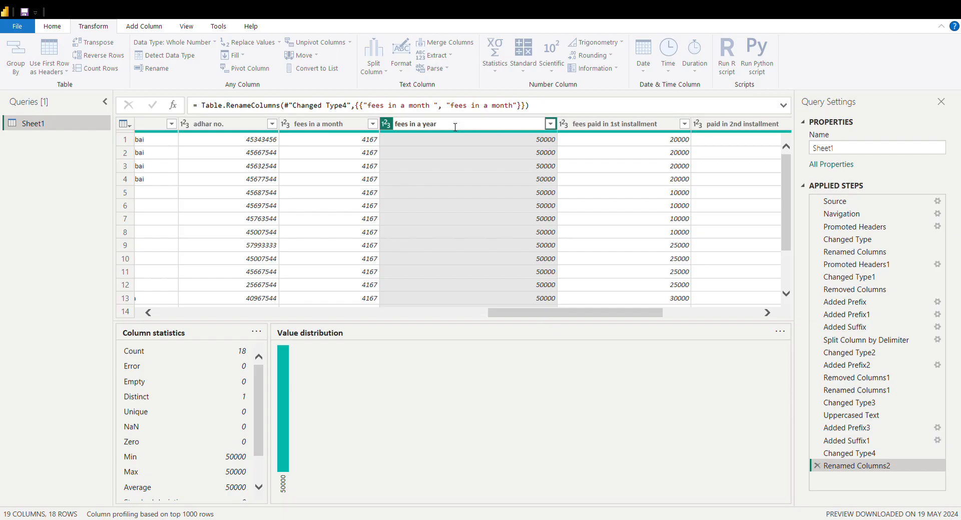
pyautogui.press('Return')
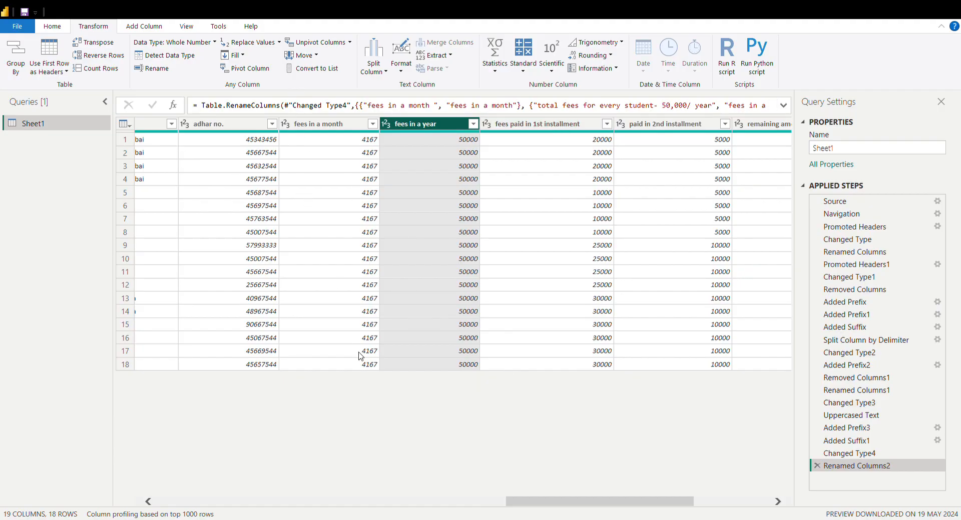
pyautogui.moveTo(549, 508); pyautogui.dragTo(628, 504)
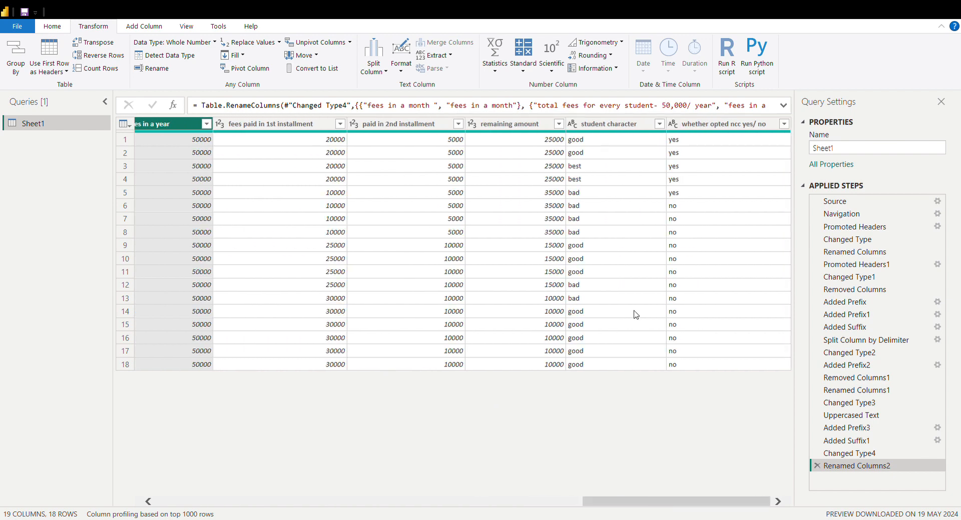
pyautogui.click(611, 124)
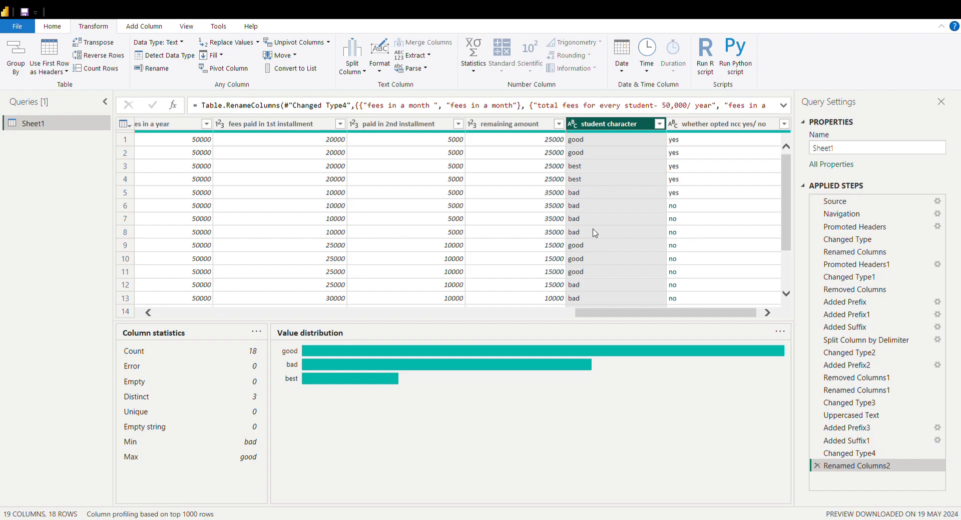
pyautogui.click(523, 126)
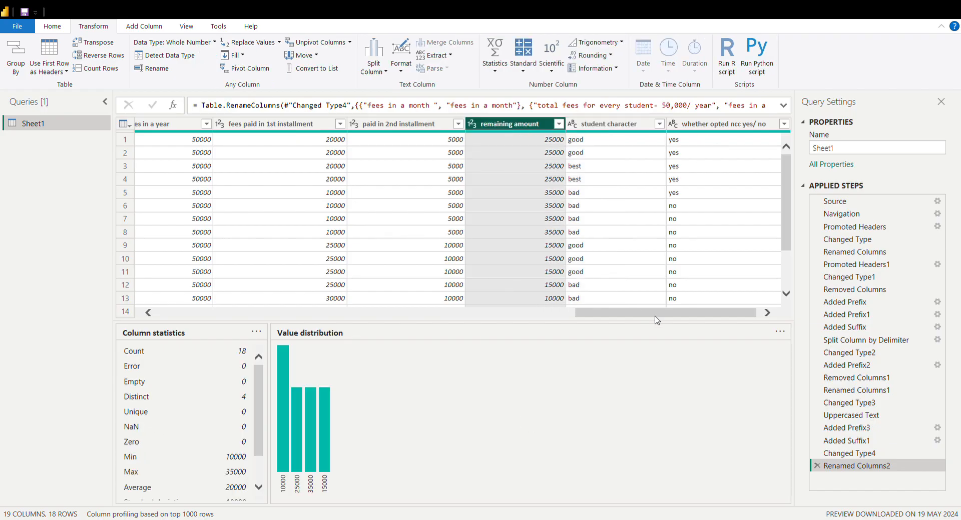
# Move the fees in a month column ahead of adhar no. and return it to its original place
pyautogui.moveTo(664, 317); pyautogui.dragTo(584, 316)
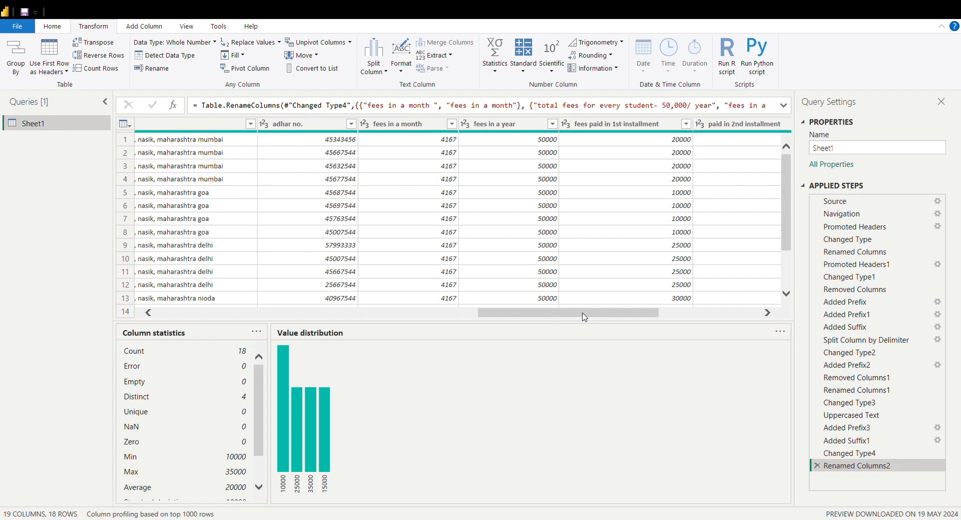
pyautogui.click(419, 124)
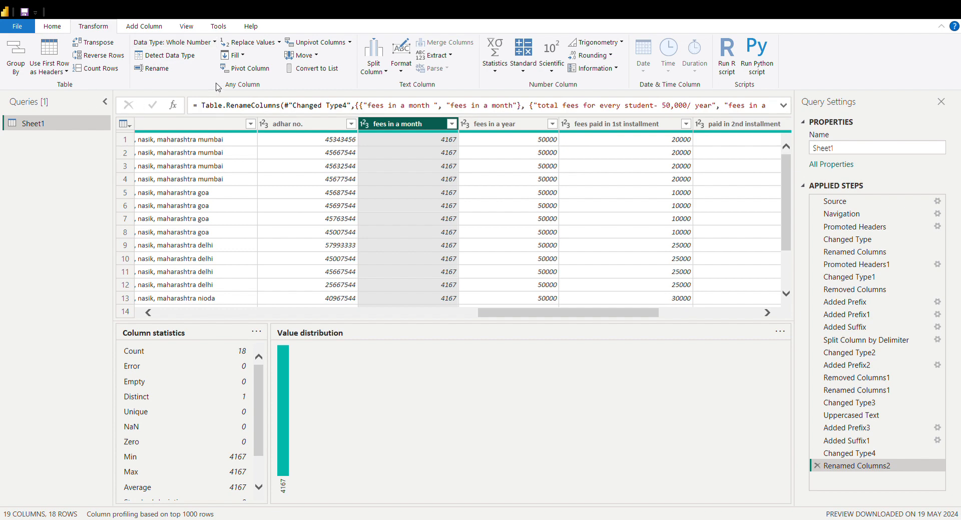
pyautogui.click(309, 66)
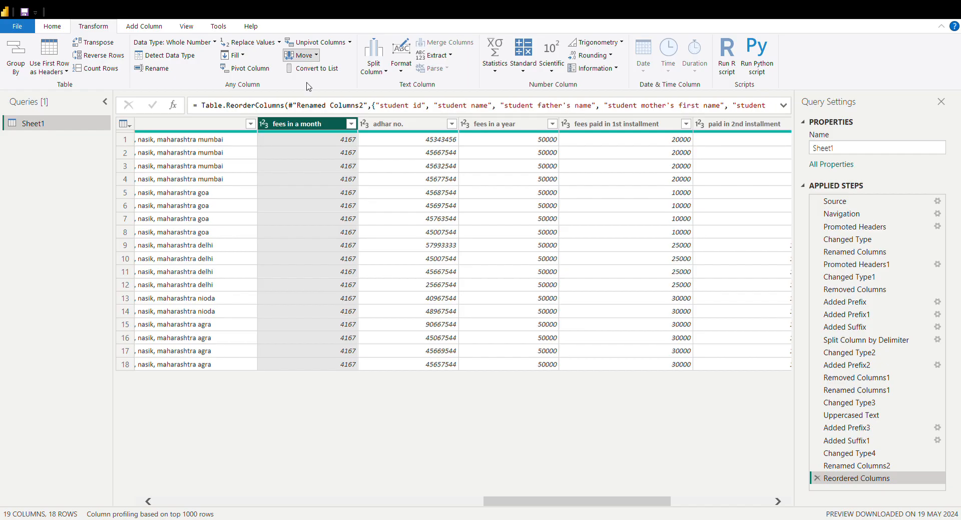
pyautogui.hotkey('ctrl', 'Right')
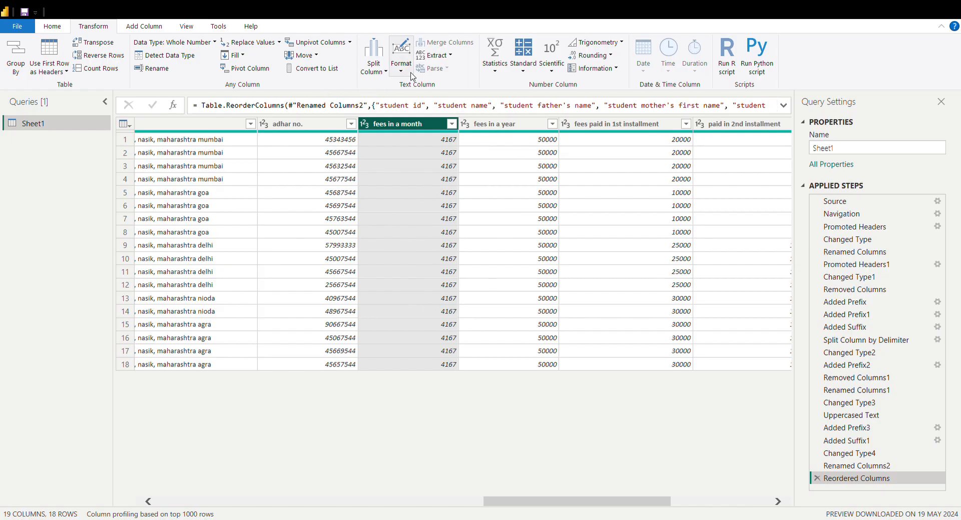
# Add 5000 to every value in the fees in a year column
pyautogui.click(516, 153)
pyautogui.click(511, 125)
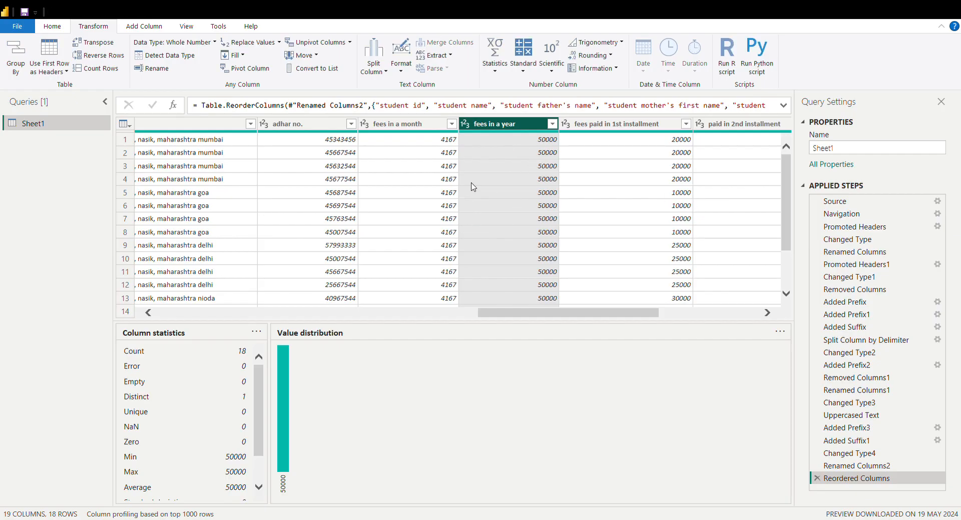
pyautogui.click(524, 85)
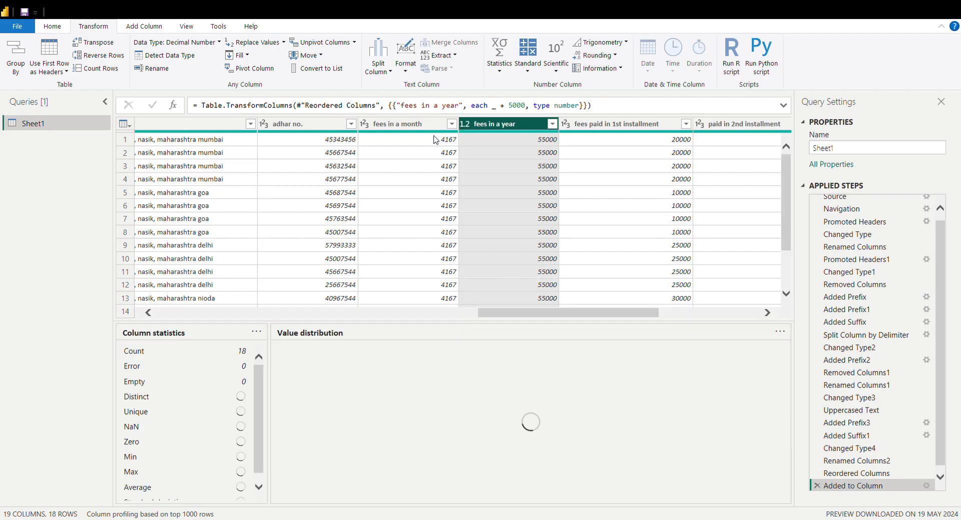
pyautogui.click(528, 64)
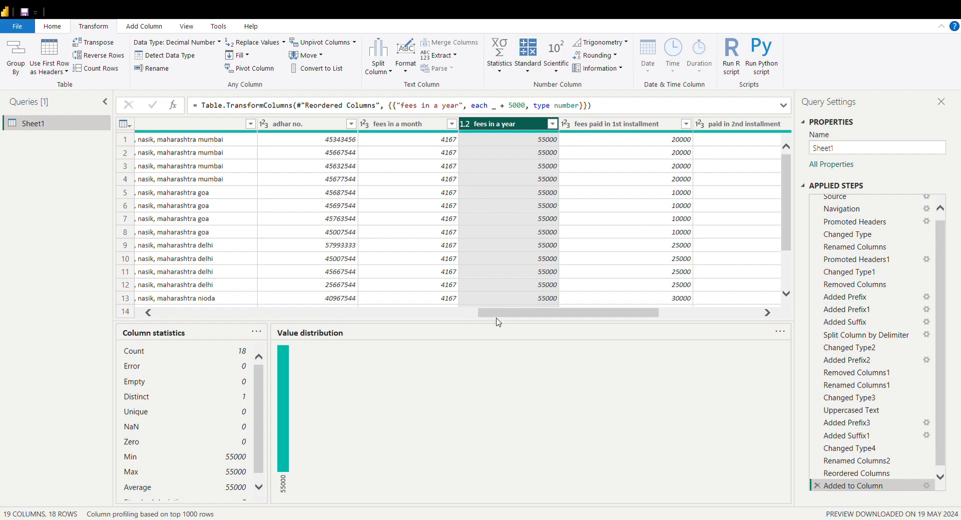
pyautogui.moveTo(651, 319); pyautogui.dragTo(700, 320)
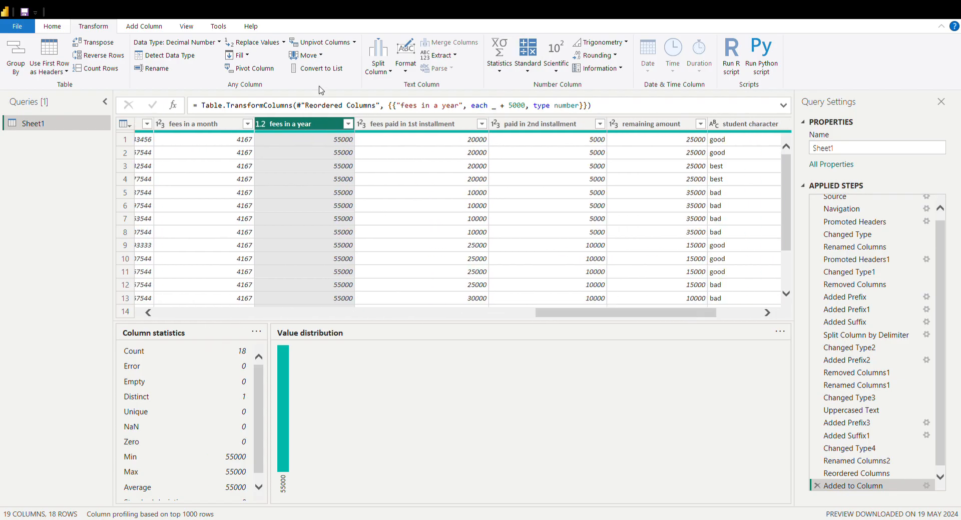
pyautogui.click(455, 129)
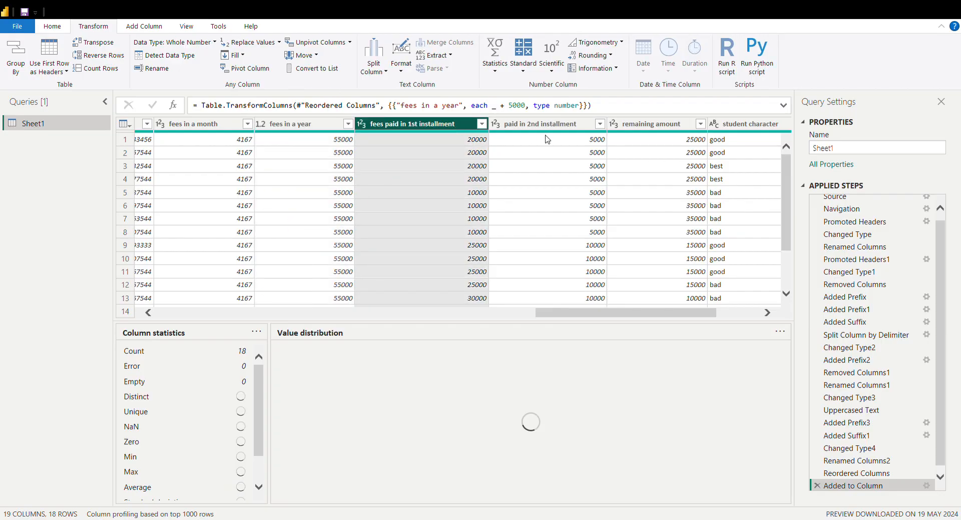
pyautogui.click(548, 125)
pyautogui.click(637, 128)
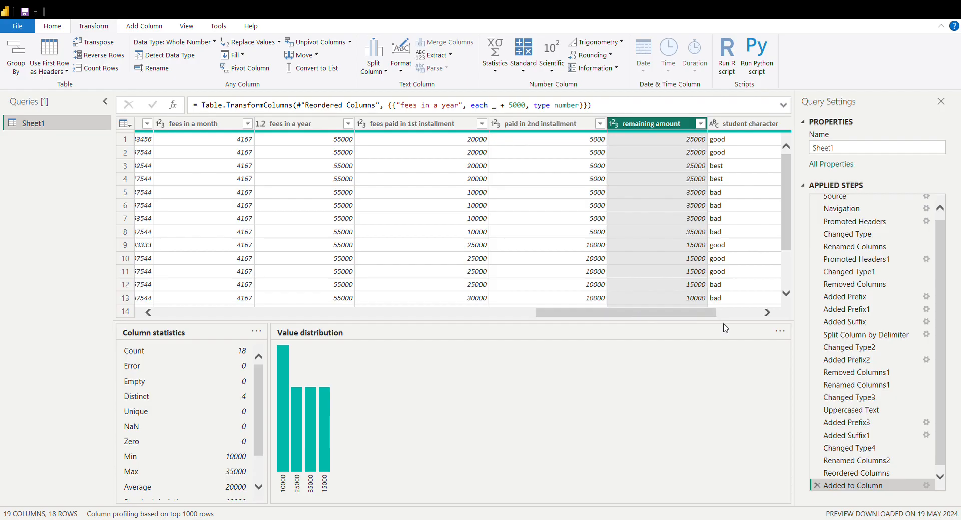
pyautogui.moveTo(707, 315); pyautogui.dragTo(750, 314)
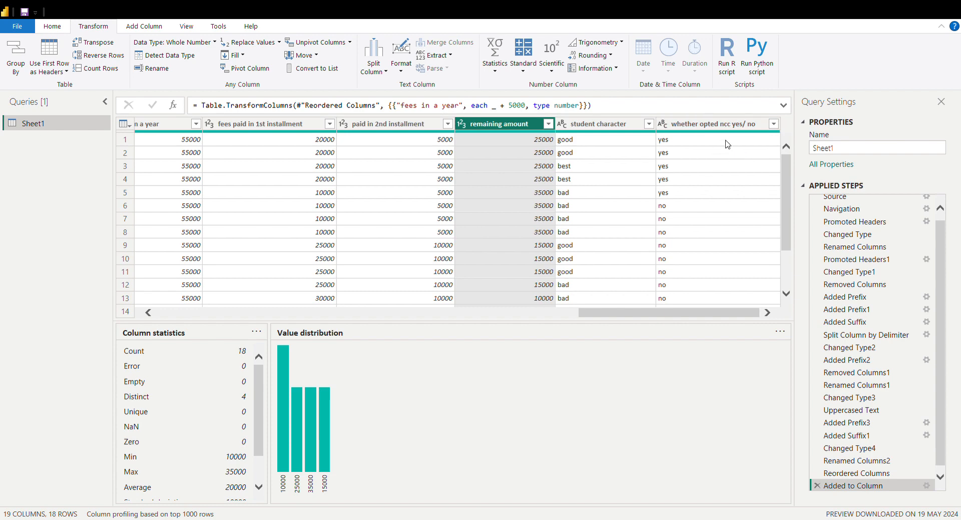
pyautogui.click(703, 125)
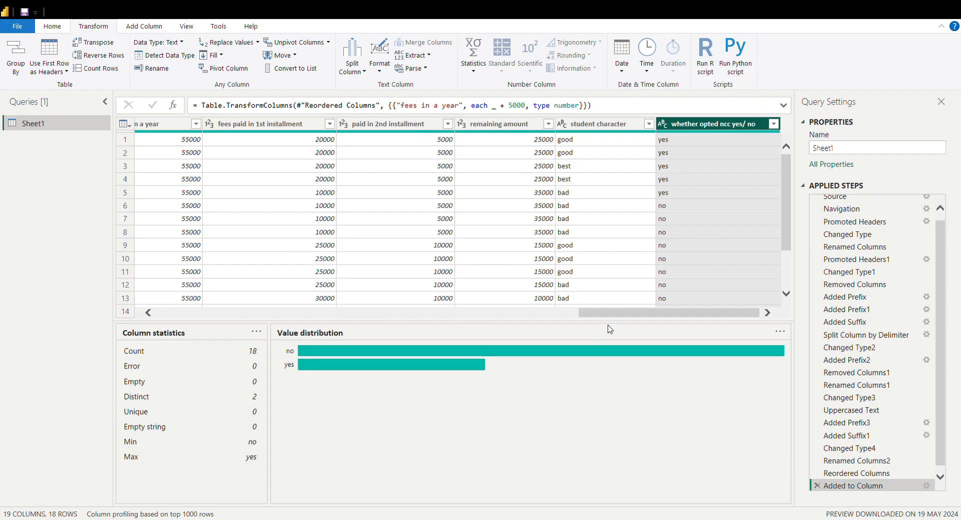
# Convert the values in the student name column to uppercase
pyautogui.moveTo(624, 319); pyautogui.dragTo(202, 323)
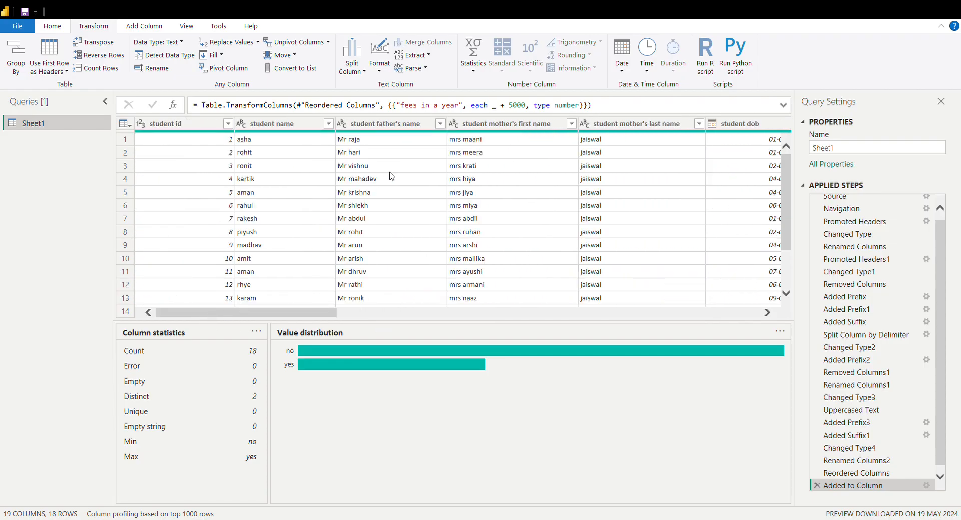
pyautogui.click(270, 129)
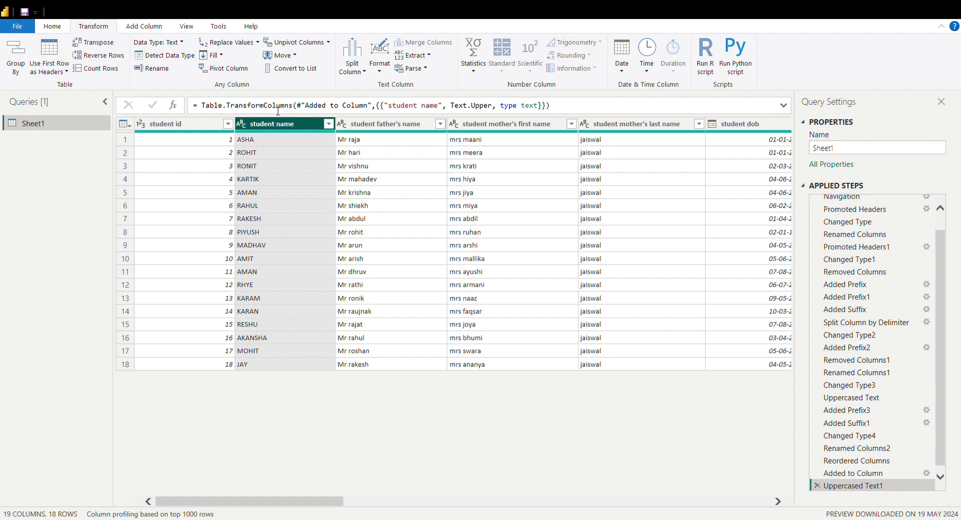
pyautogui.click(282, 179)
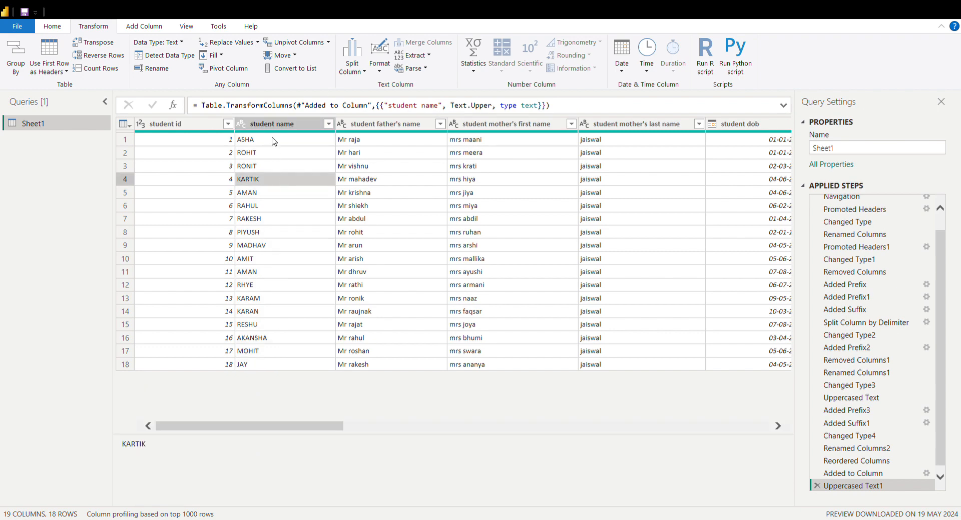
pyautogui.click(279, 124)
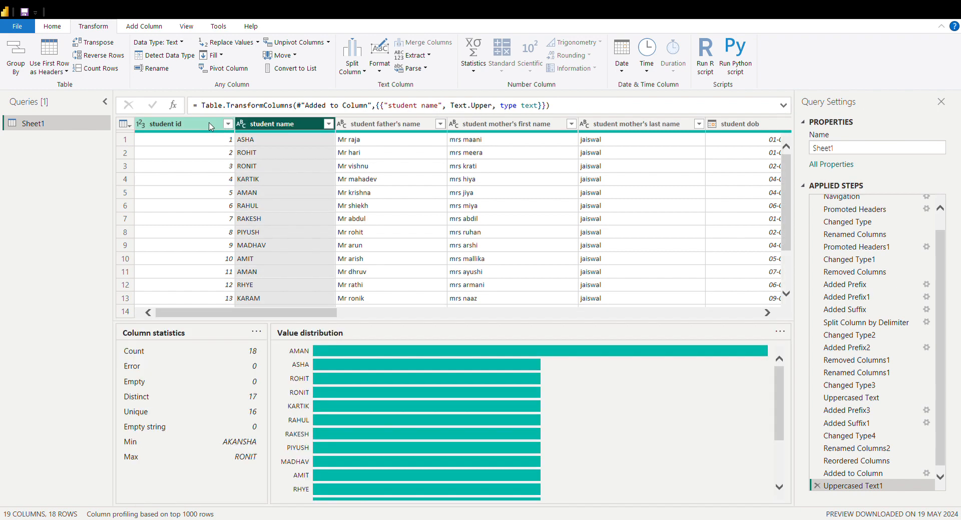
# Examine the number filter conditions available for the student id column
pyautogui.click(211, 127)
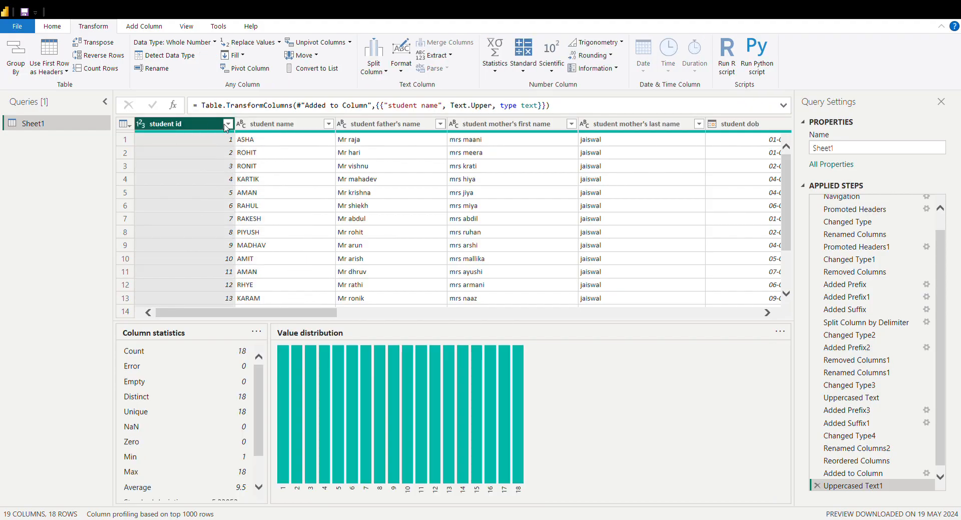
pyautogui.click(227, 124)
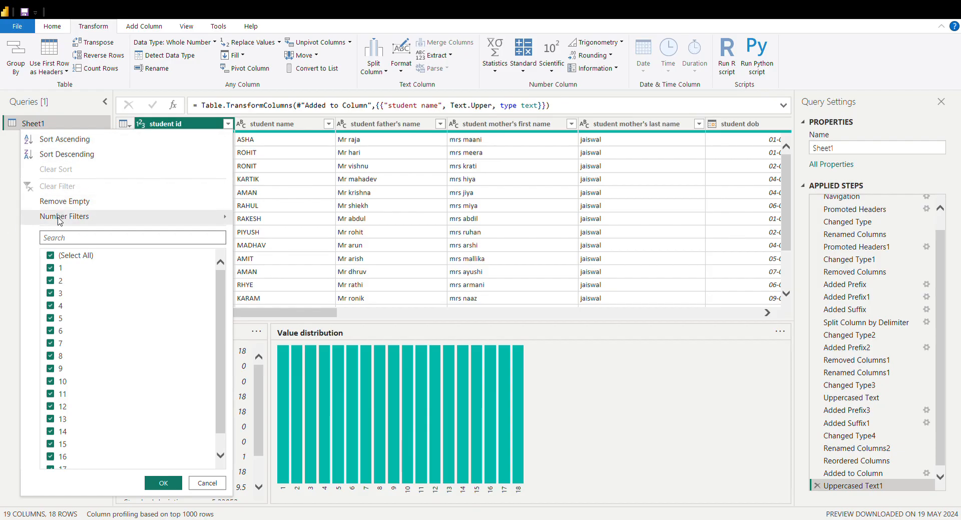
pyautogui.moveTo(60, 220)
pyautogui.moveTo(166, 221)
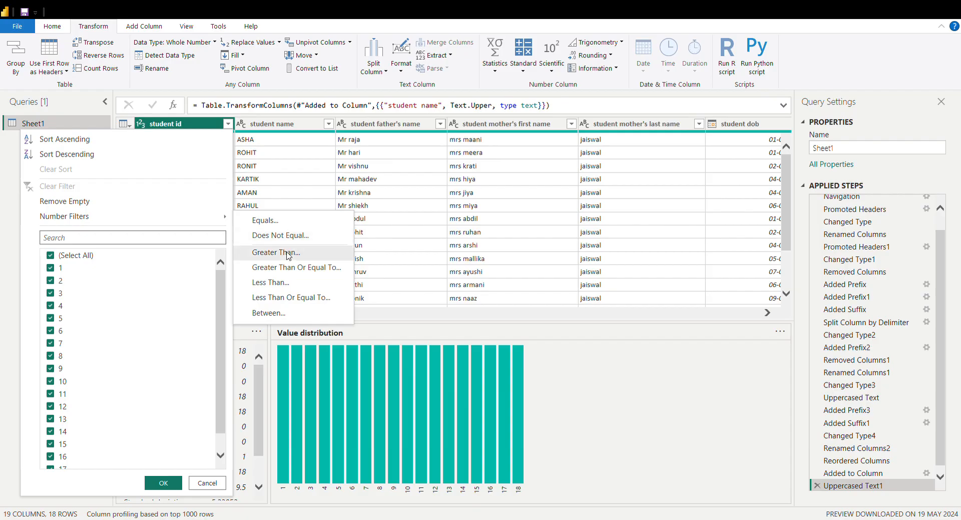
pyautogui.click(289, 194)
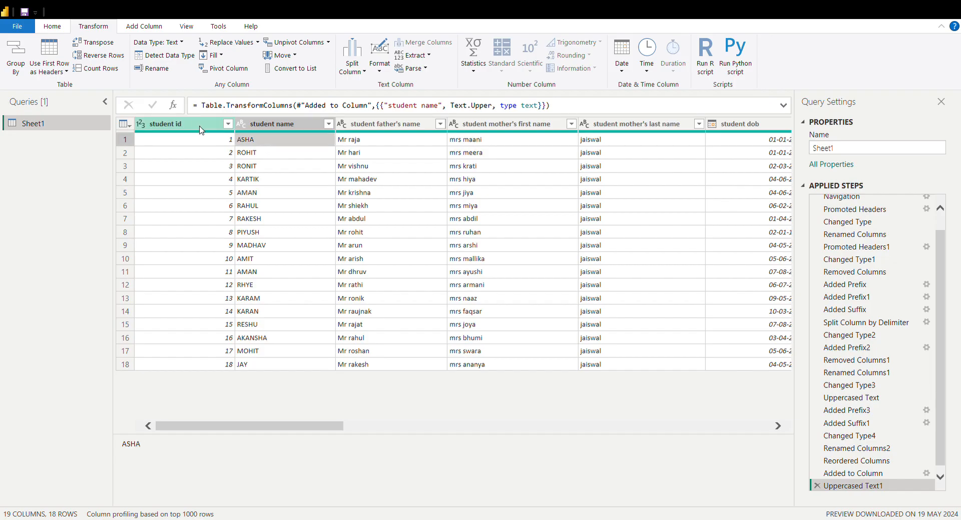
pyautogui.click(196, 128)
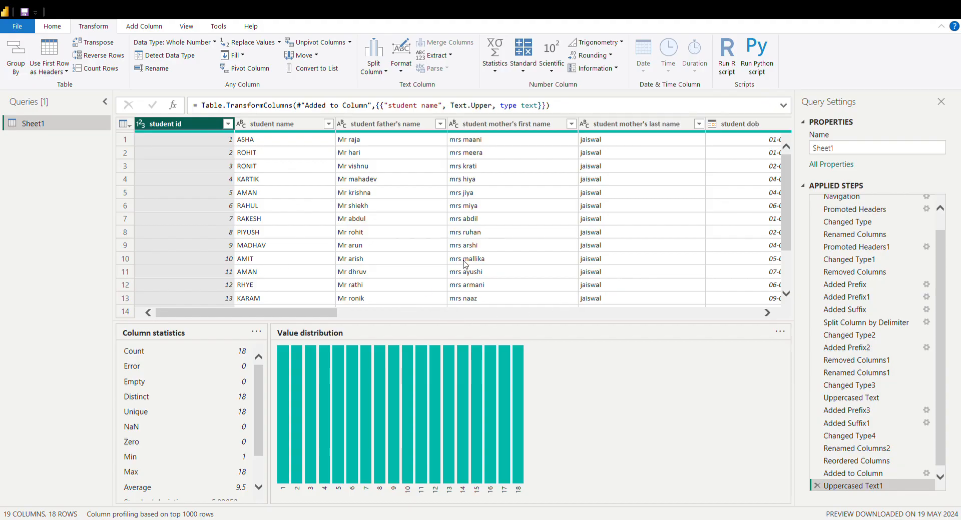
pyautogui.click(467, 195)
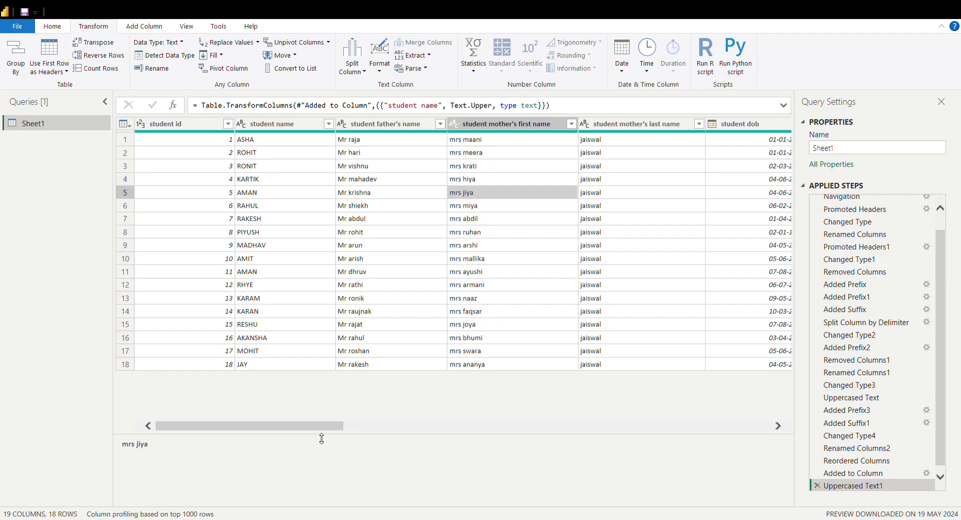
# Filter the class column to rows with values greater than 2 and less than 6
pyautogui.moveTo(332, 426); pyautogui.dragTo(491, 434)
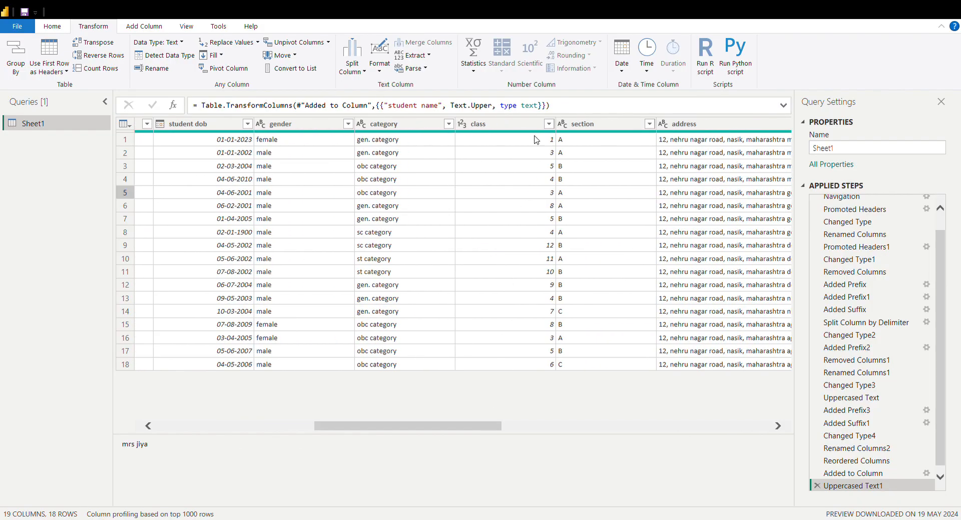
pyautogui.click(522, 125)
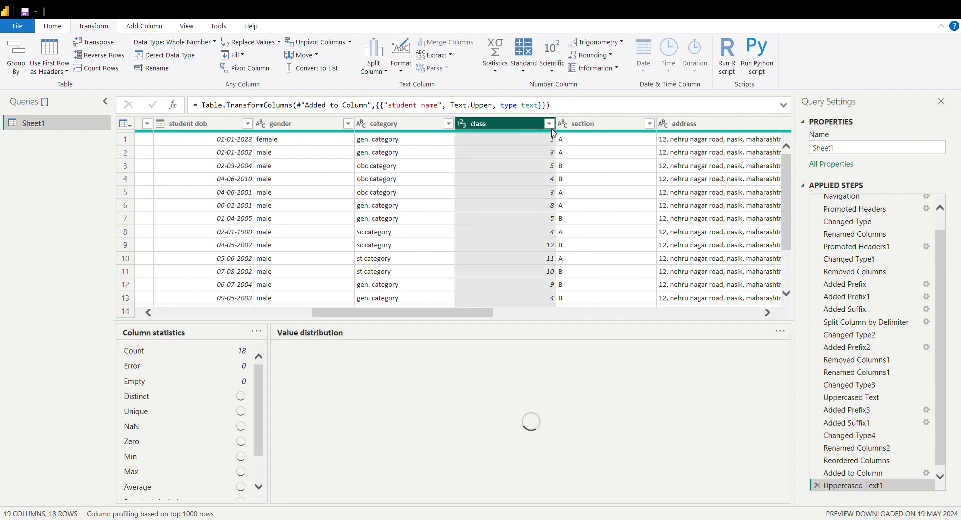
pyautogui.click(549, 124)
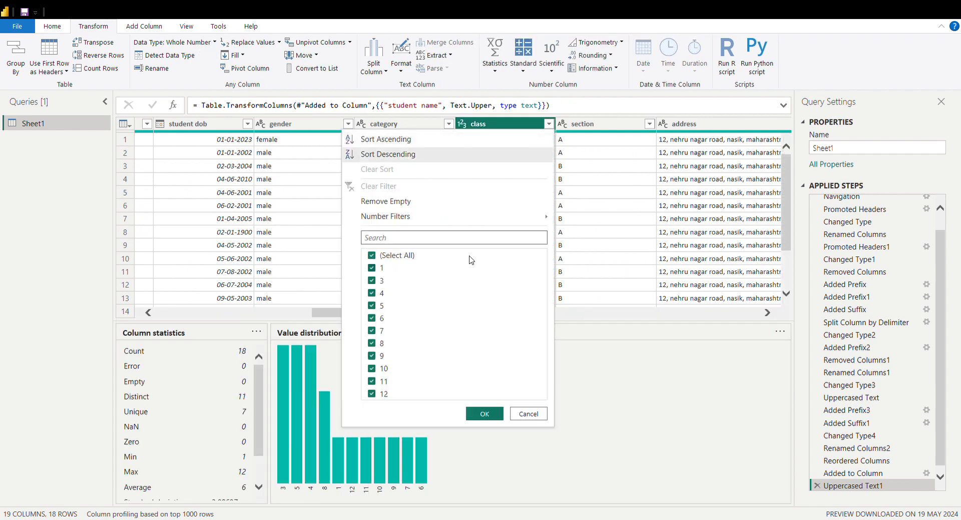
pyautogui.click(642, 191)
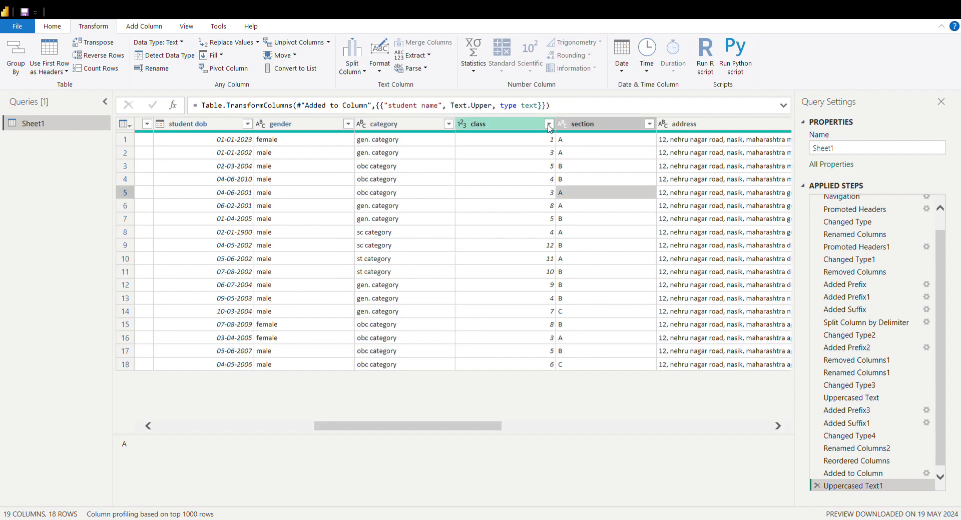
pyautogui.click(549, 125)
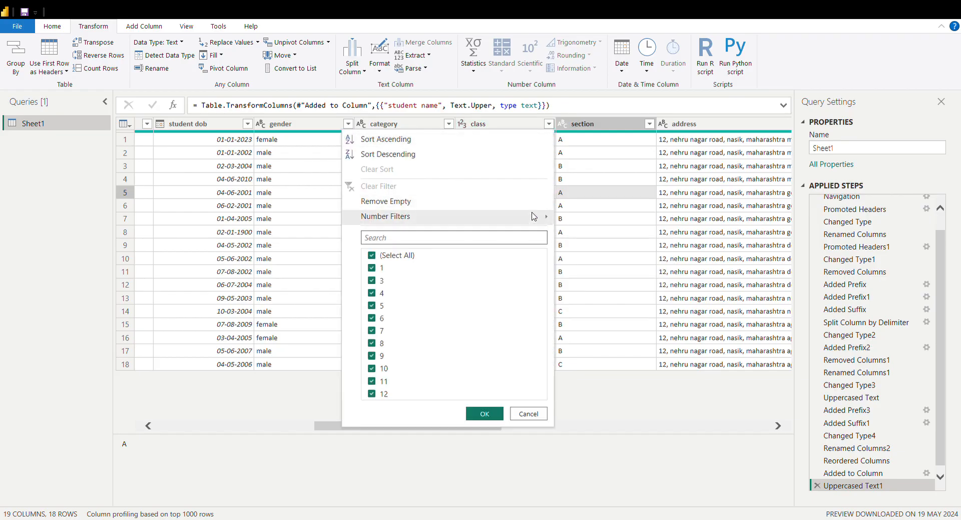
pyautogui.moveTo(534, 216)
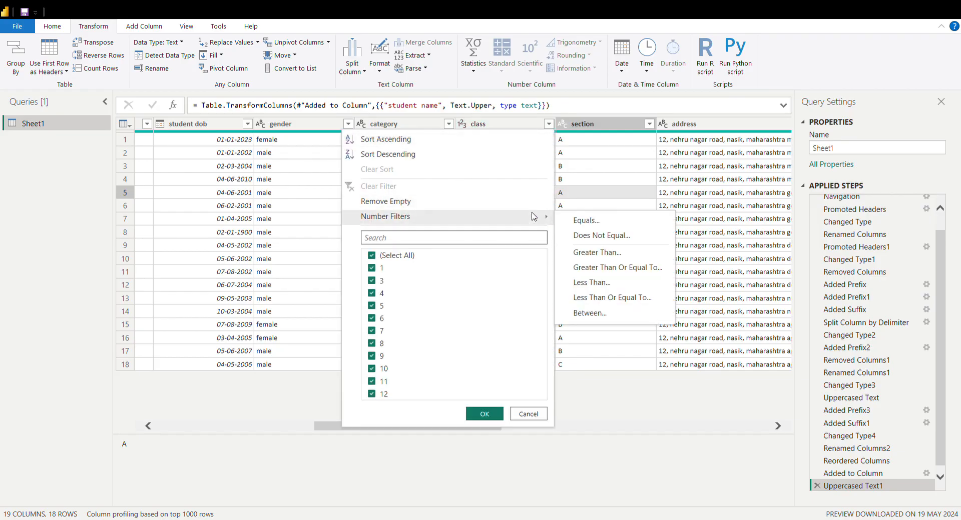
pyautogui.click(602, 256)
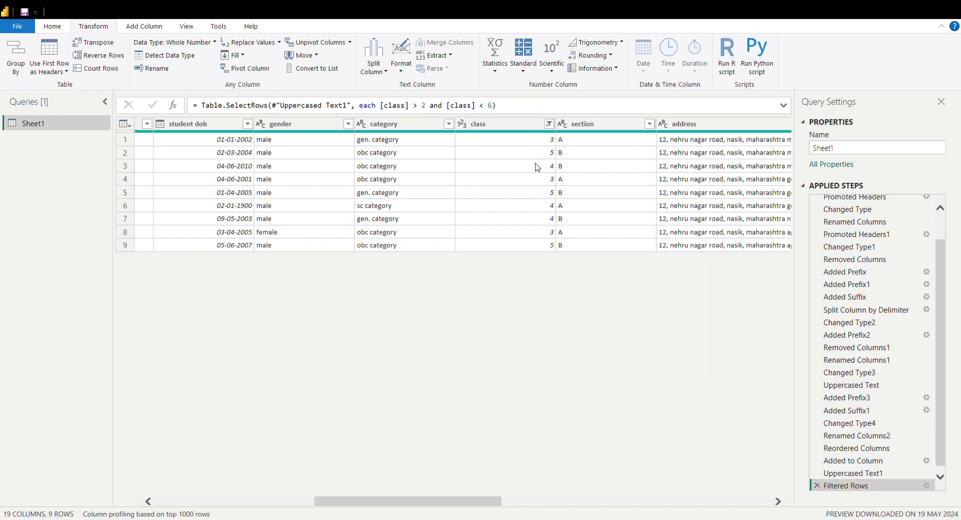
# Check the filtered class values, and remove the class filter from the query's applied steps
pyautogui.click(535, 166)
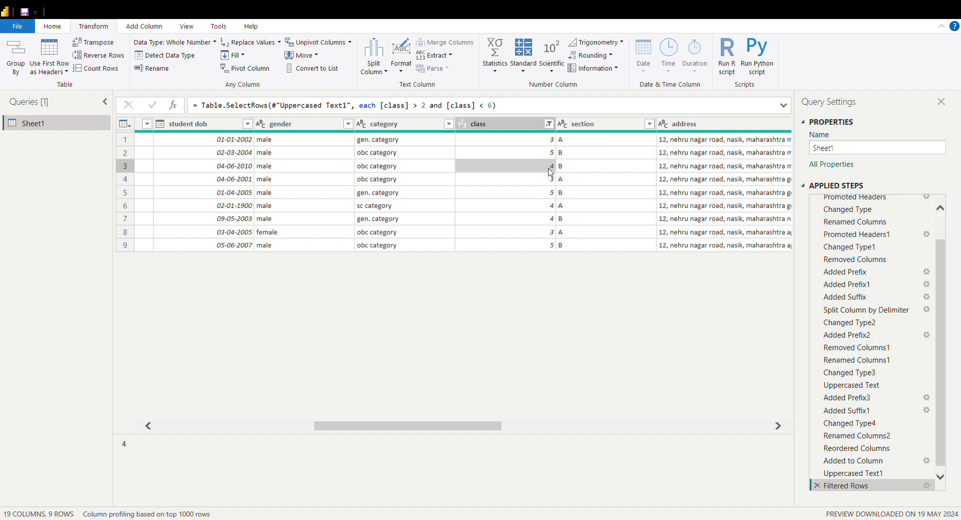
pyautogui.click(544, 142)
pyautogui.click(542, 154)
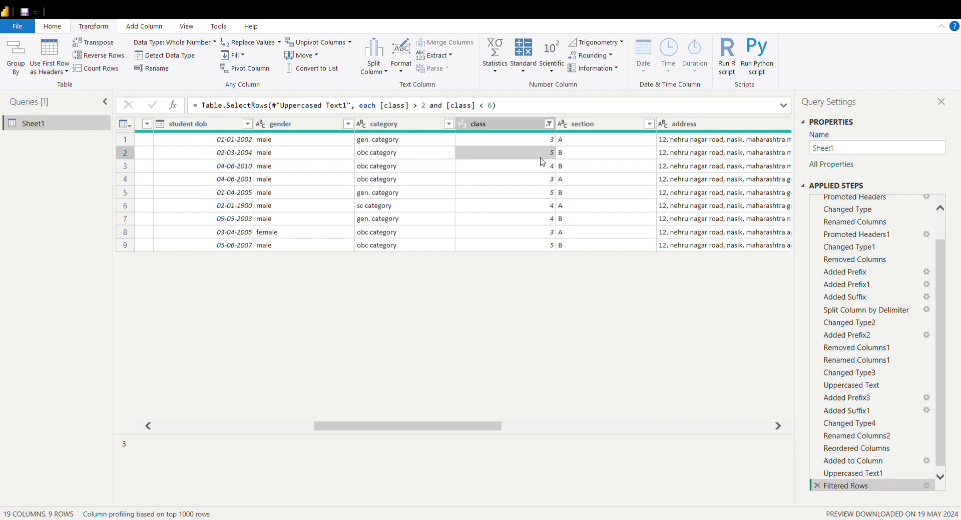
pyautogui.click(541, 167)
pyautogui.click(538, 183)
pyautogui.click(527, 233)
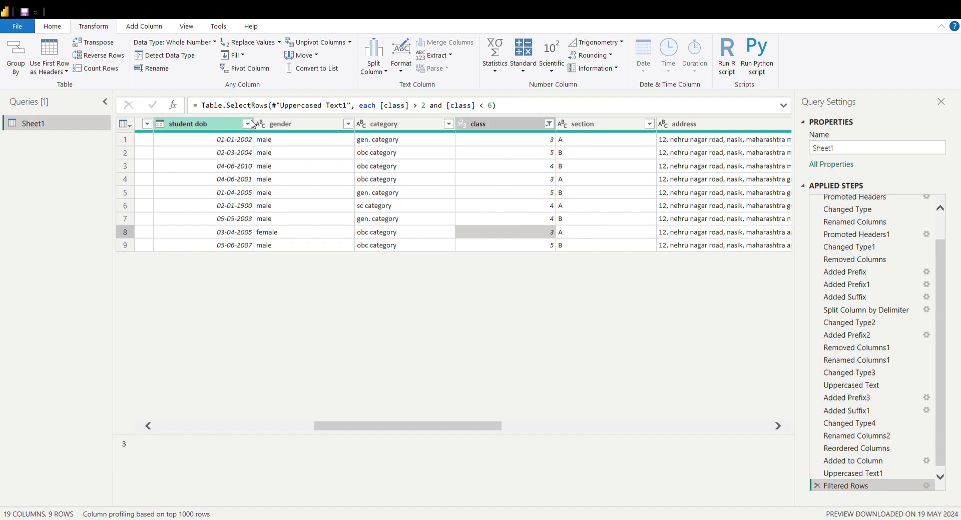
pyautogui.click(816, 486)
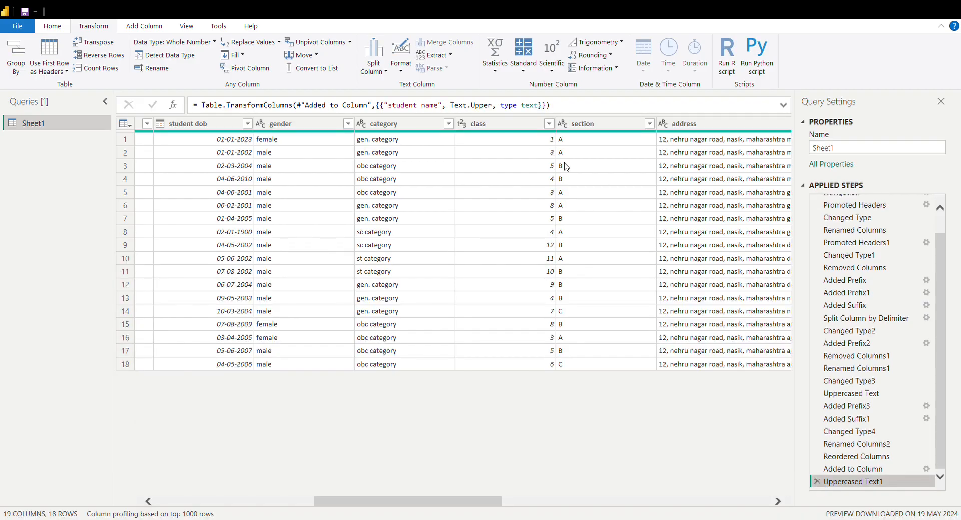
pyautogui.click(529, 195)
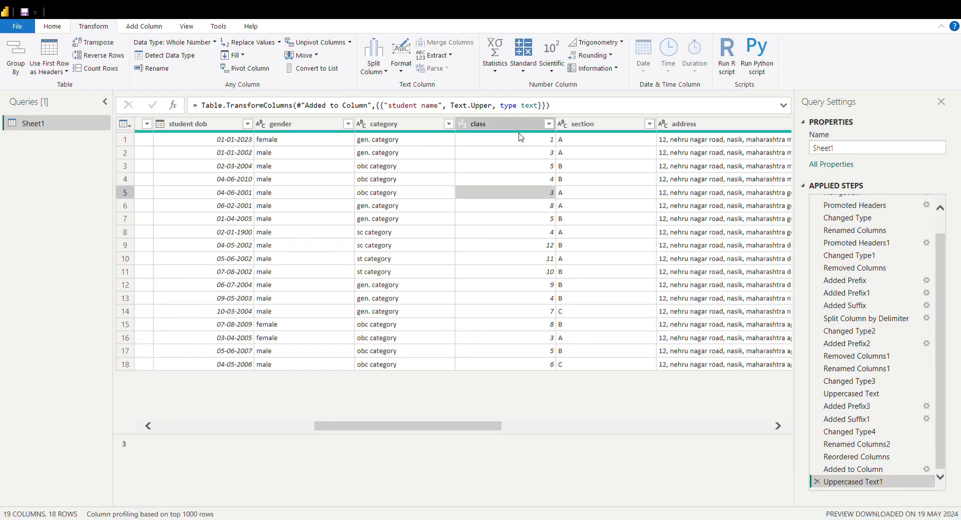
pyautogui.click(495, 180)
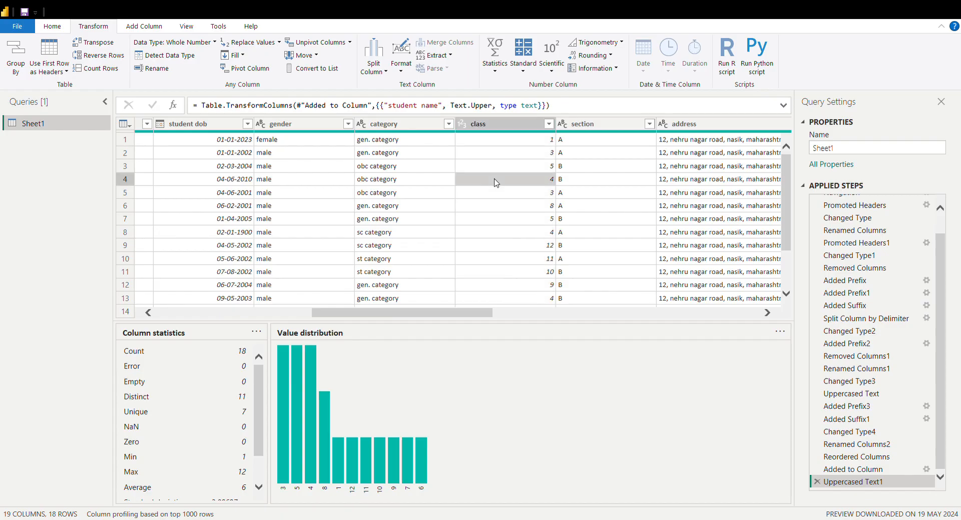
pyautogui.click(506, 145)
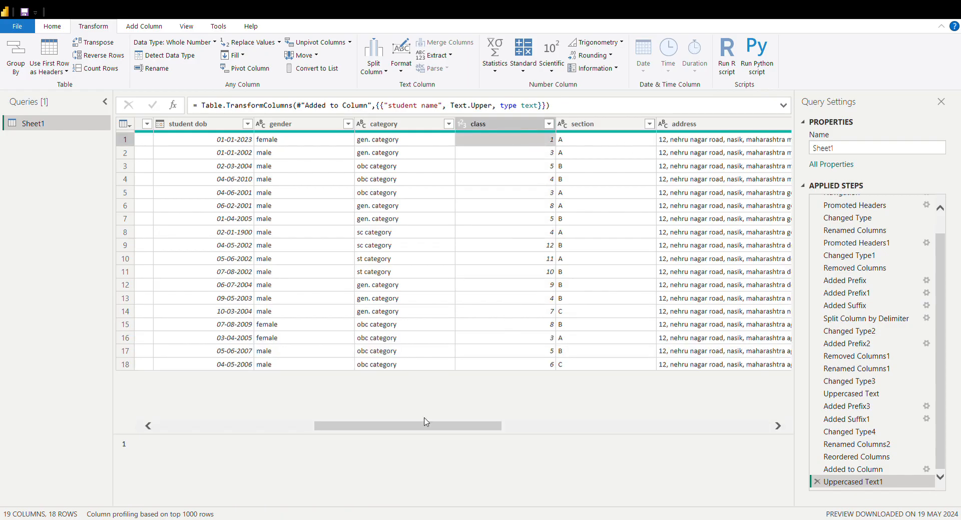
pyautogui.hscroll(5, 445, 430)
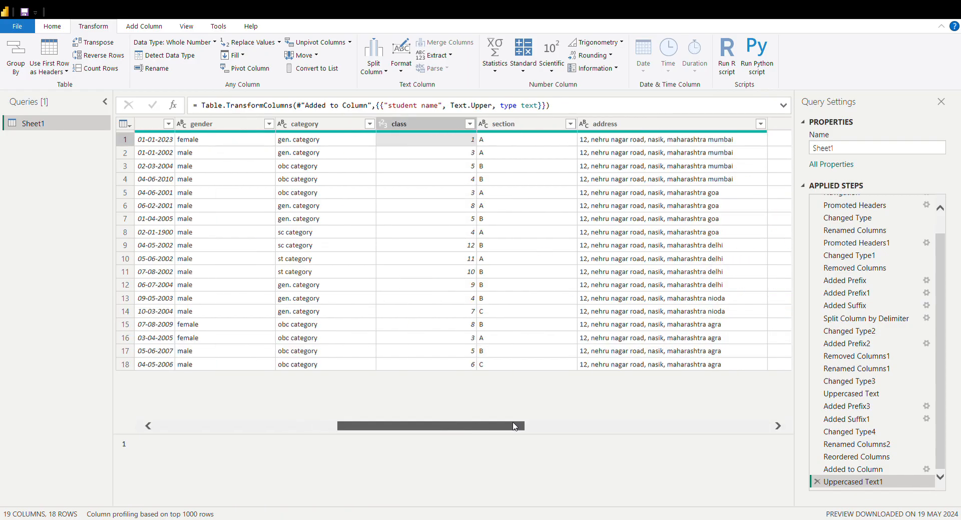
pyautogui.click(601, 166)
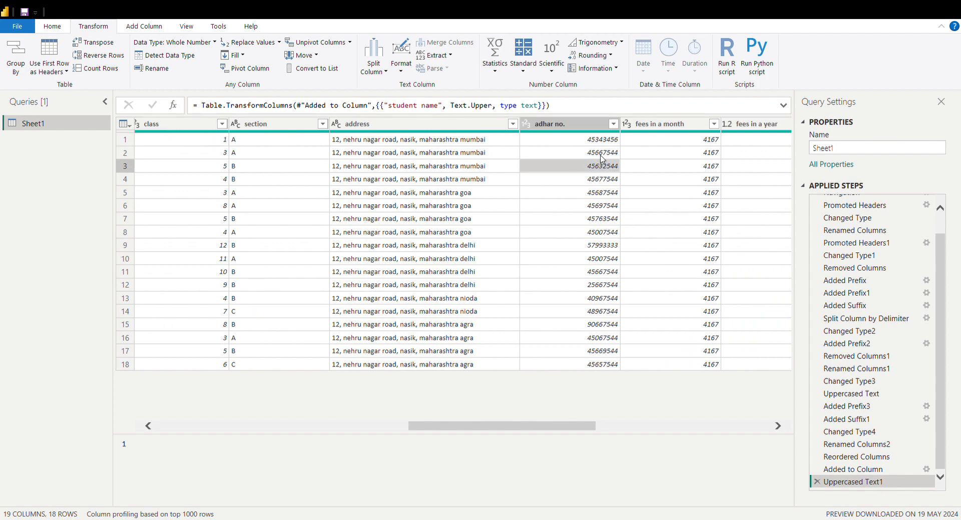
pyautogui.click(594, 125)
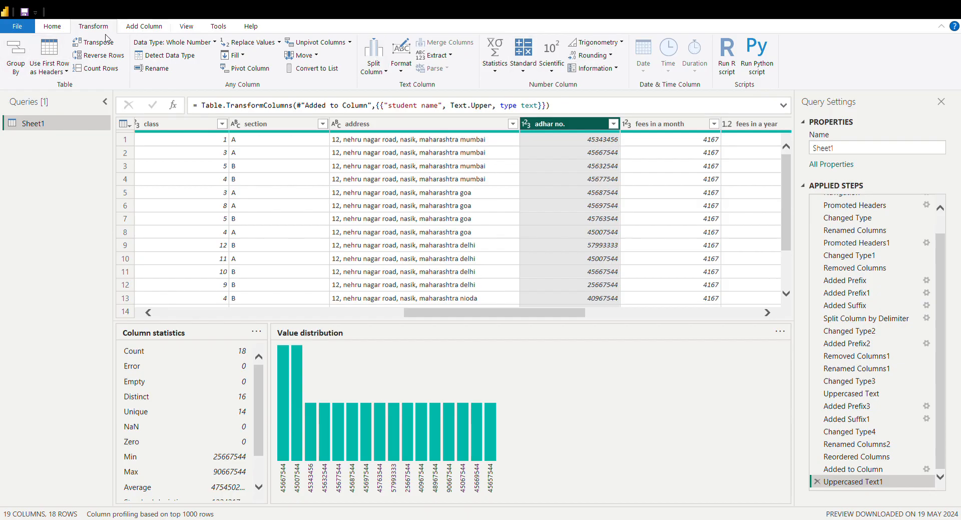
pyautogui.click(53, 28)
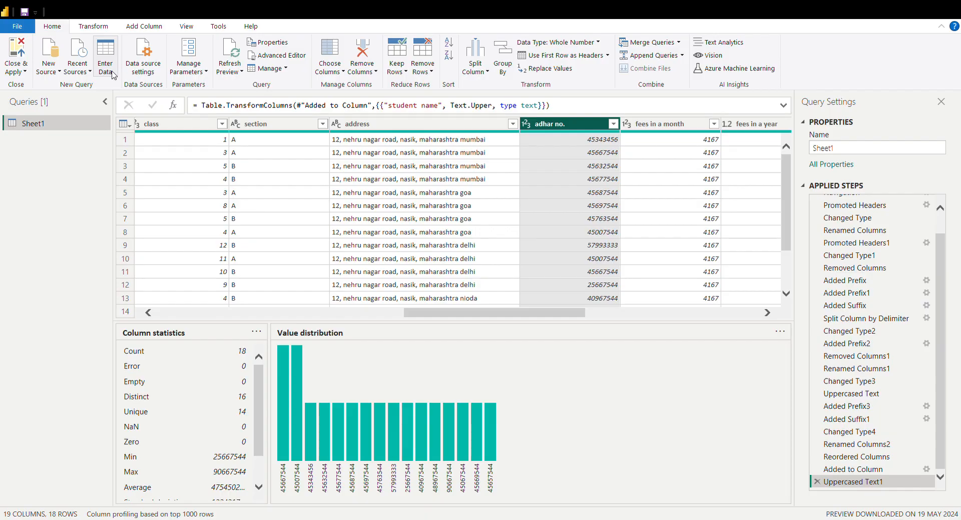
pyautogui.click(283, 149)
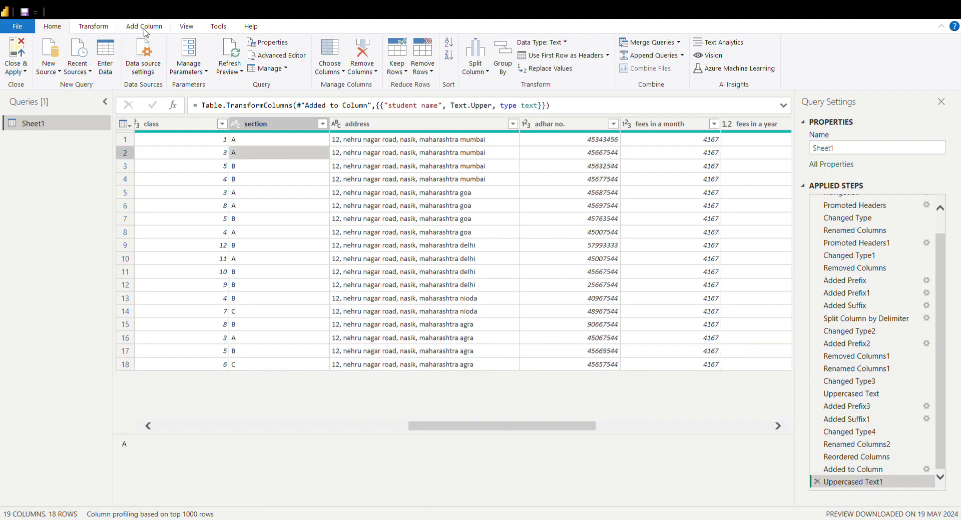
pyautogui.click(145, 28)
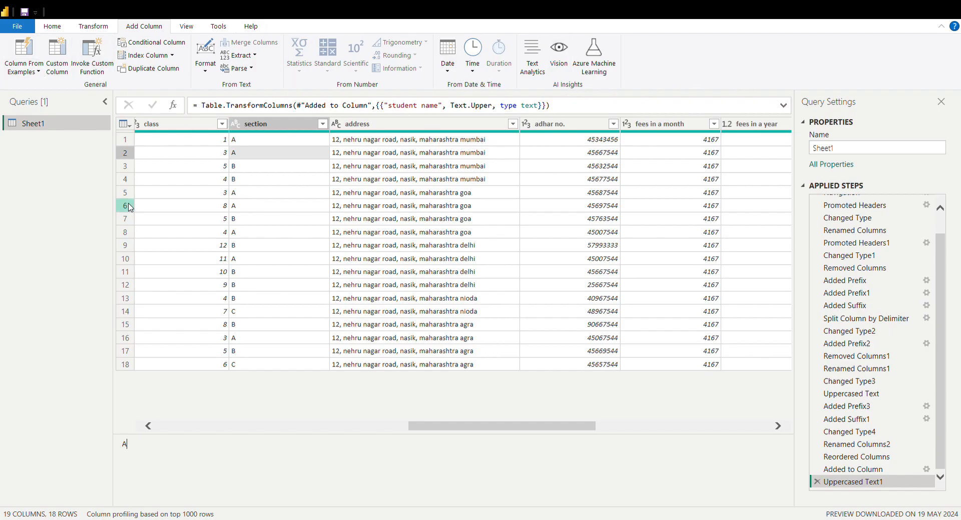
# Copy the address column and enter it as a new table named "sheet 2"
pyautogui.click(413, 229)
pyautogui.click(403, 125)
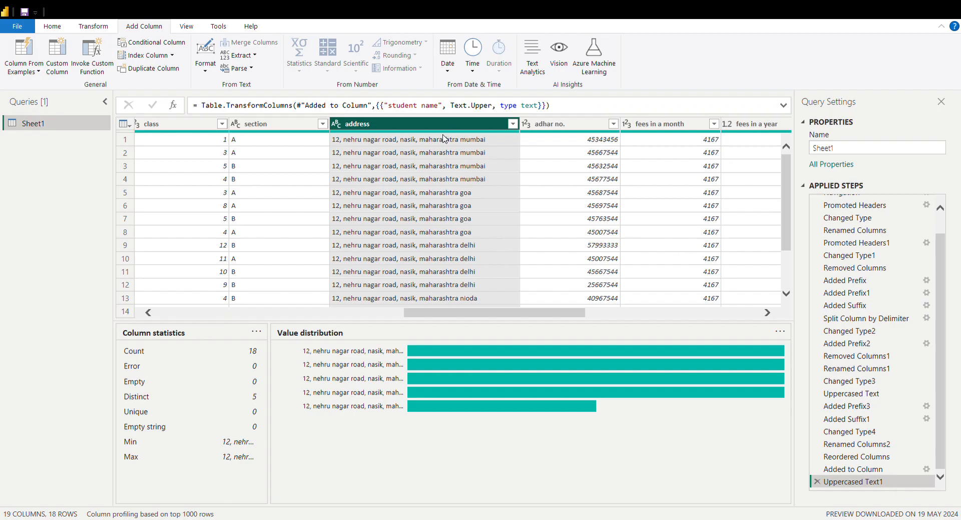
pyautogui.click(419, 153)
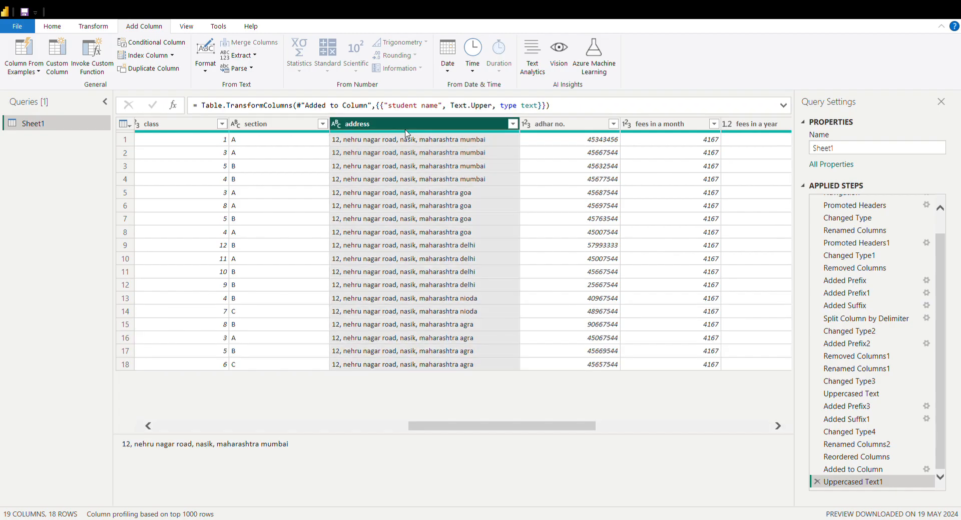
pyautogui.click(407, 131)
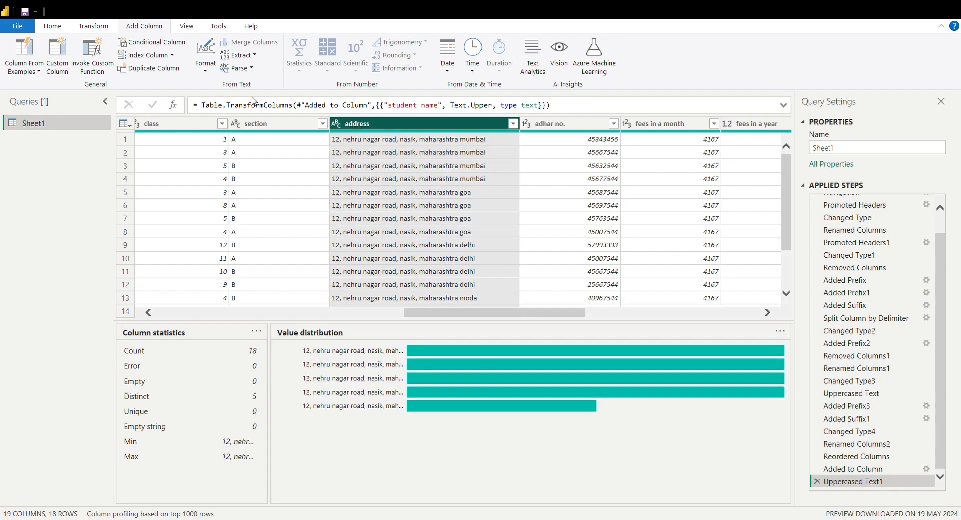
pyautogui.click(64, 65)
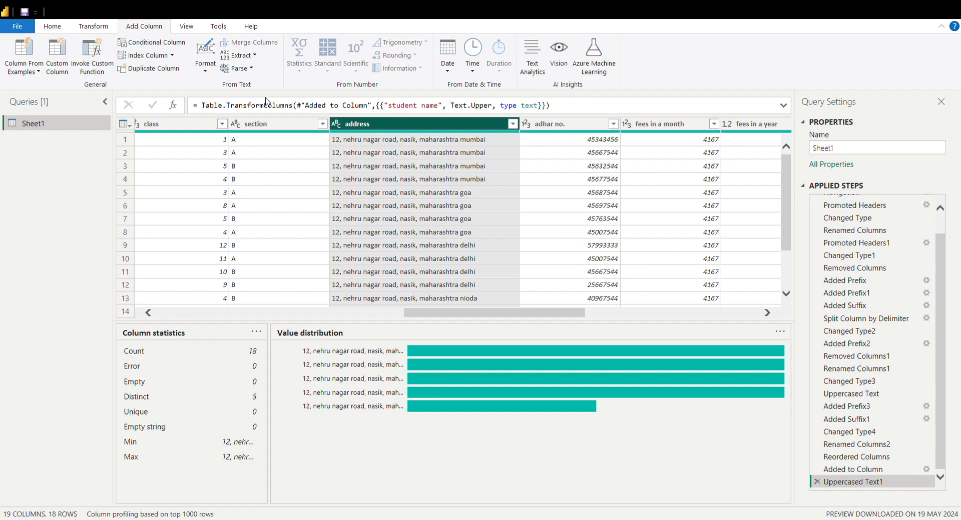
pyautogui.click(52, 28)
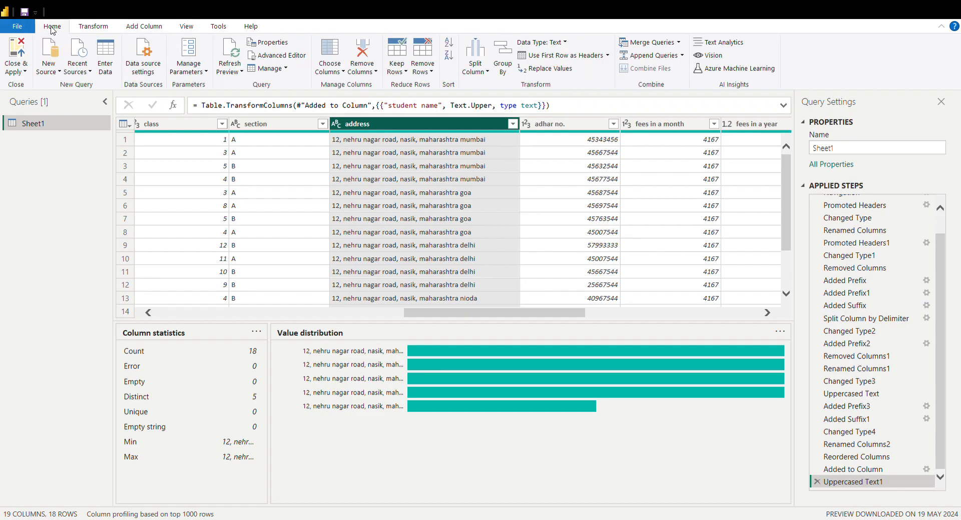
pyautogui.click(107, 71)
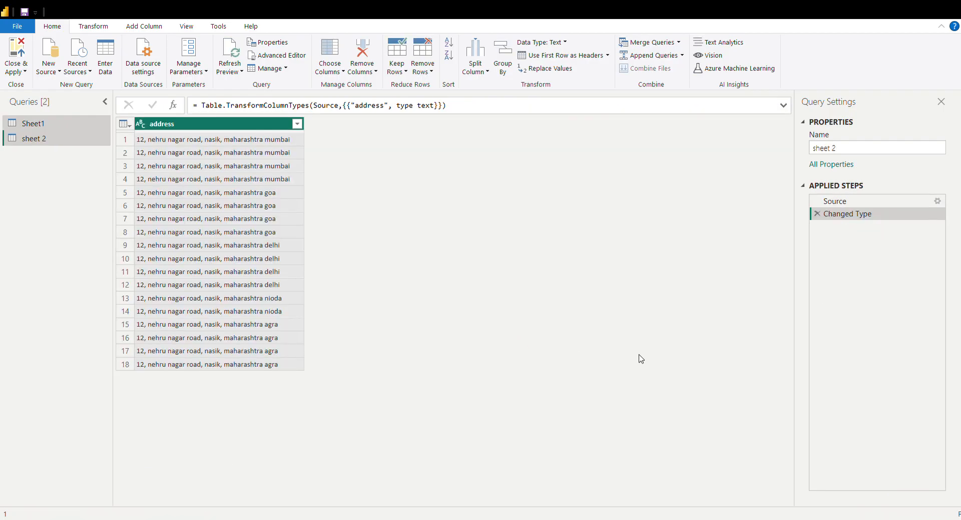
pyautogui.click(267, 168)
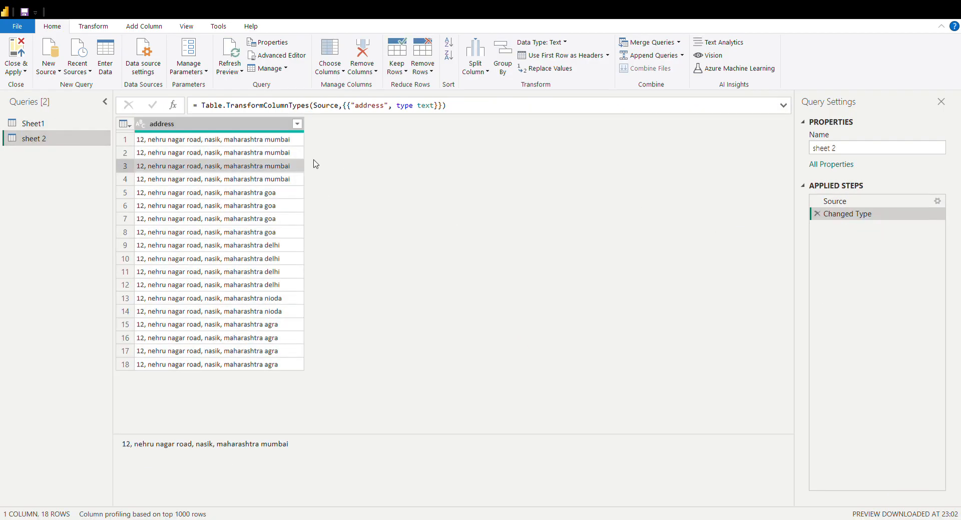
# Rename the Sheet1 query as "Students data shanti niketan higher secondary school"
pyautogui.click(71, 122)
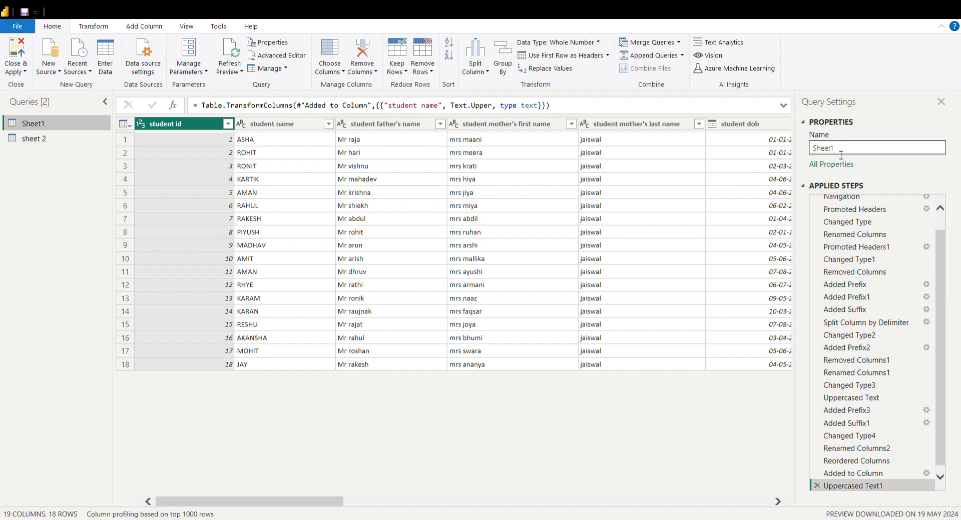
pyautogui.click(849, 150)
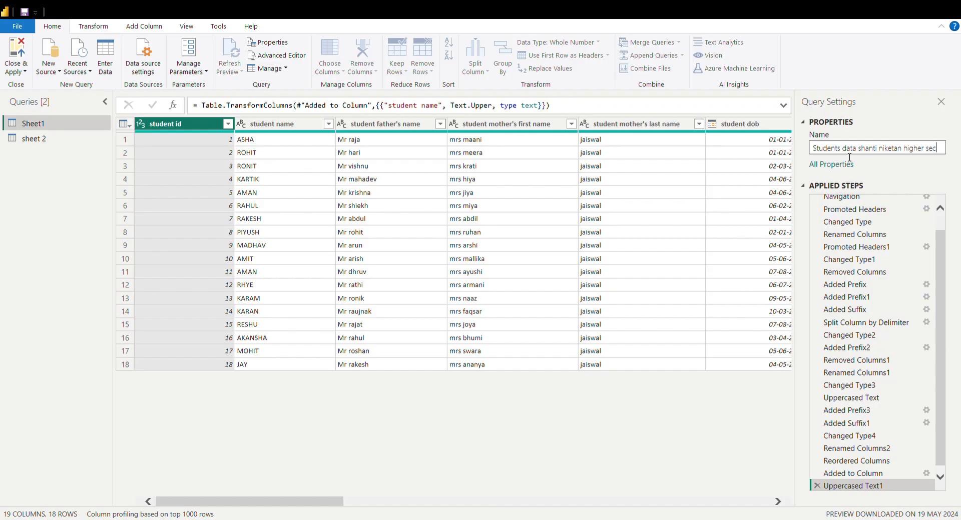
pyautogui.write('ondary school')
pyautogui.press('Return')
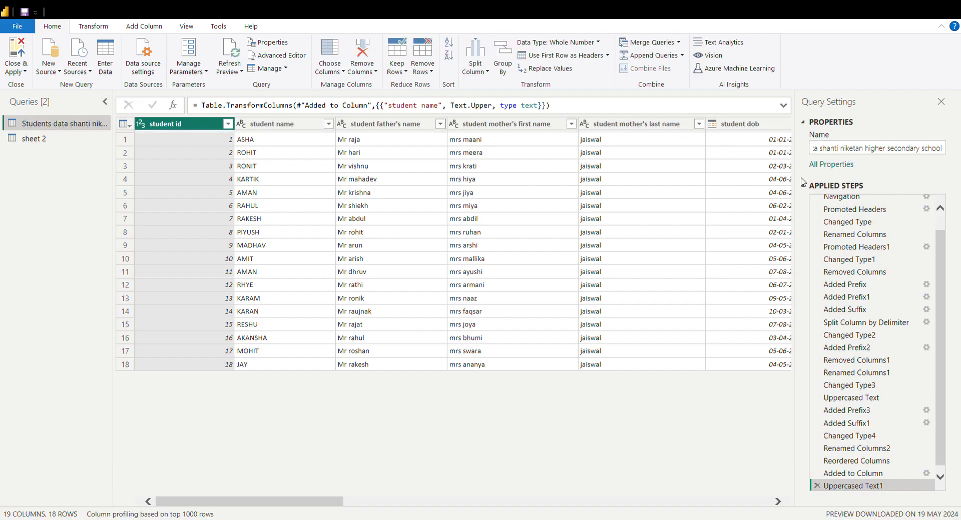
pyautogui.click(939, 214)
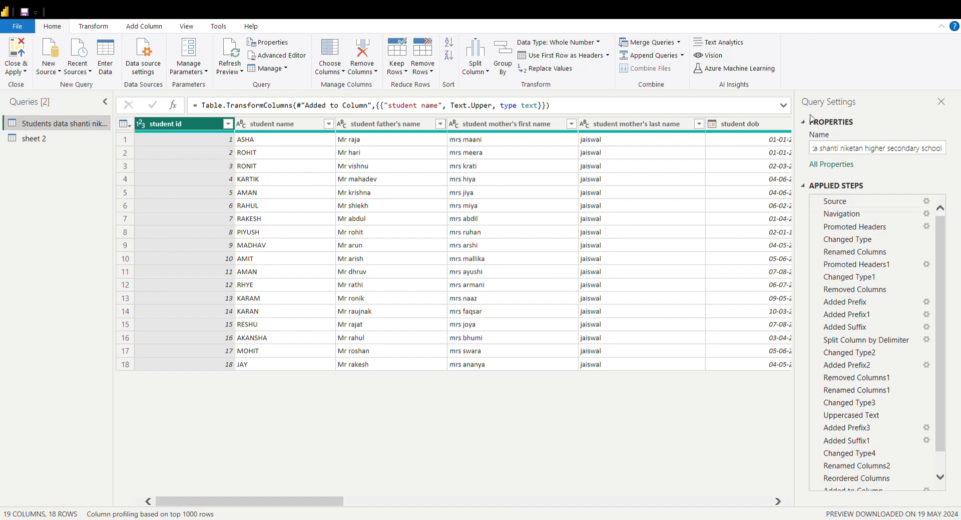
# Keep only the first 10 rows of the students table, and return to the Uppercased Text1 applied step
pyautogui.click(534, 207)
pyautogui.click(264, 180)
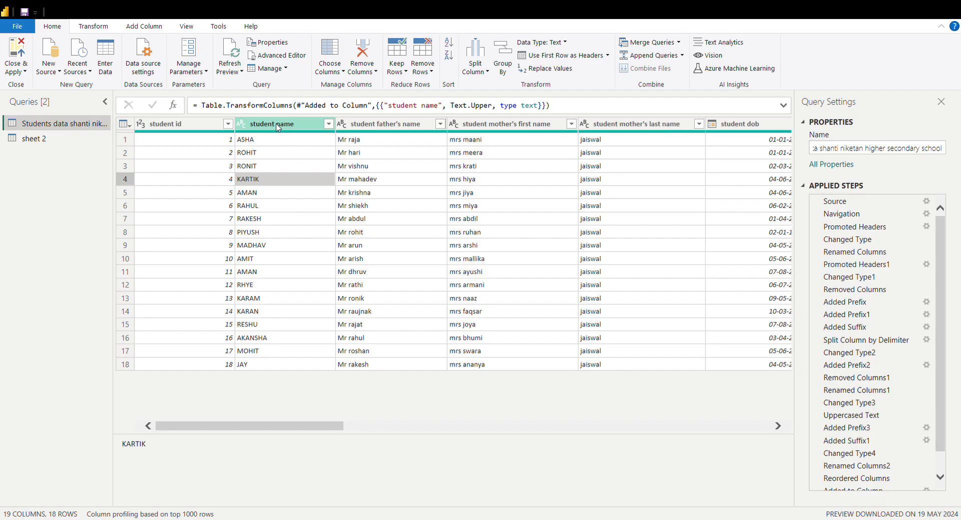
pyautogui.click(279, 124)
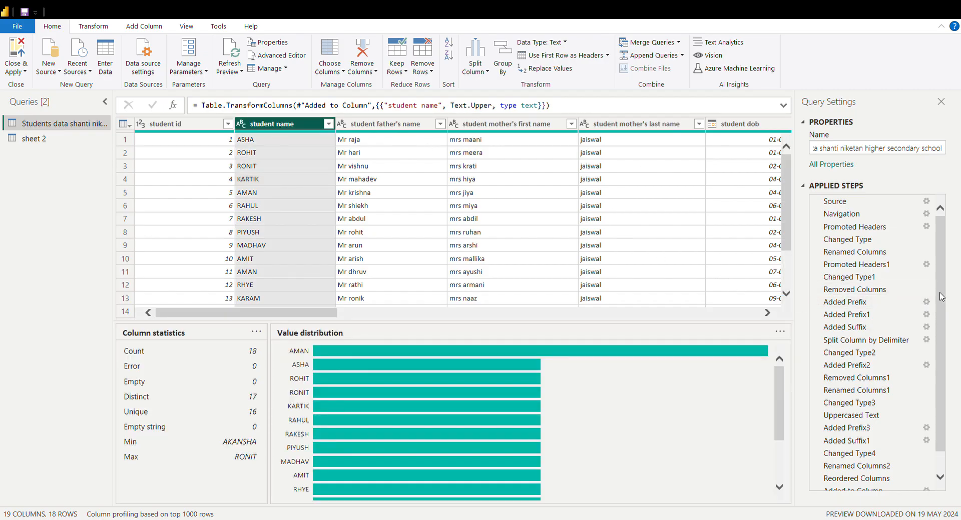
pyautogui.moveTo(941, 297); pyautogui.dragTo(942, 350)
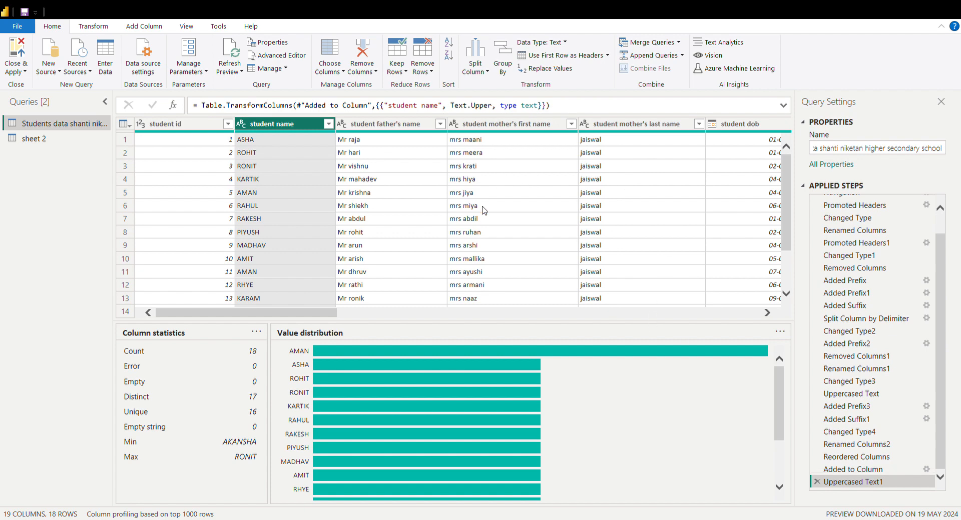
pyautogui.click(396, 65)
pyautogui.scroll(-2, 787, 210)
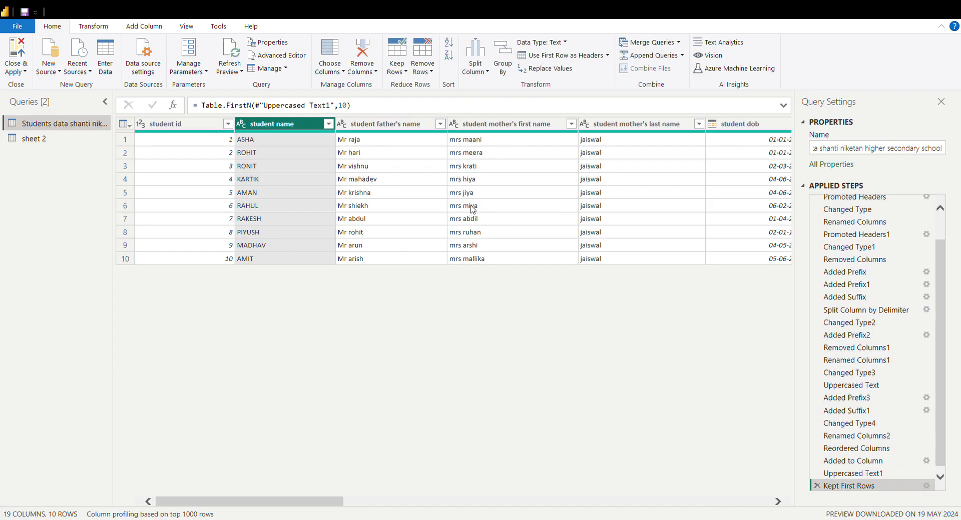
pyautogui.click(215, 197)
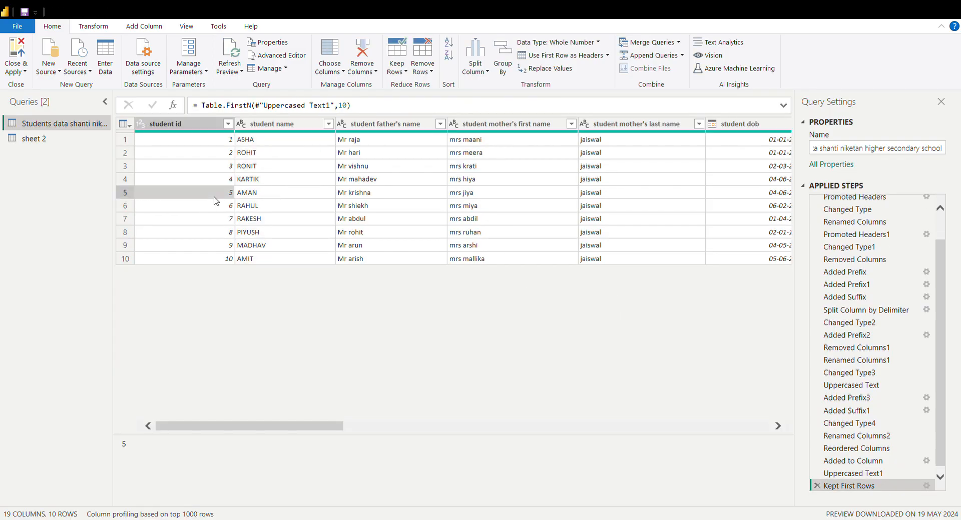
pyautogui.click(267, 170)
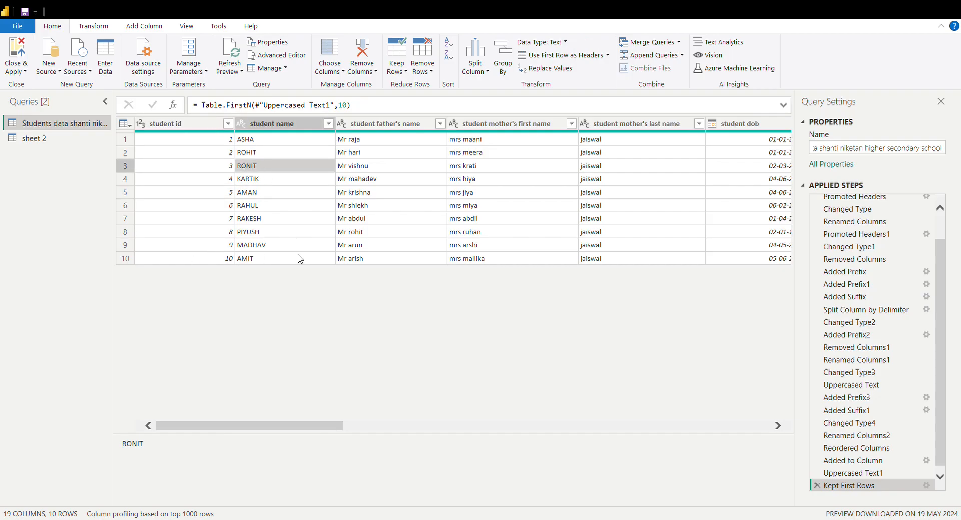
pyautogui.click(269, 192)
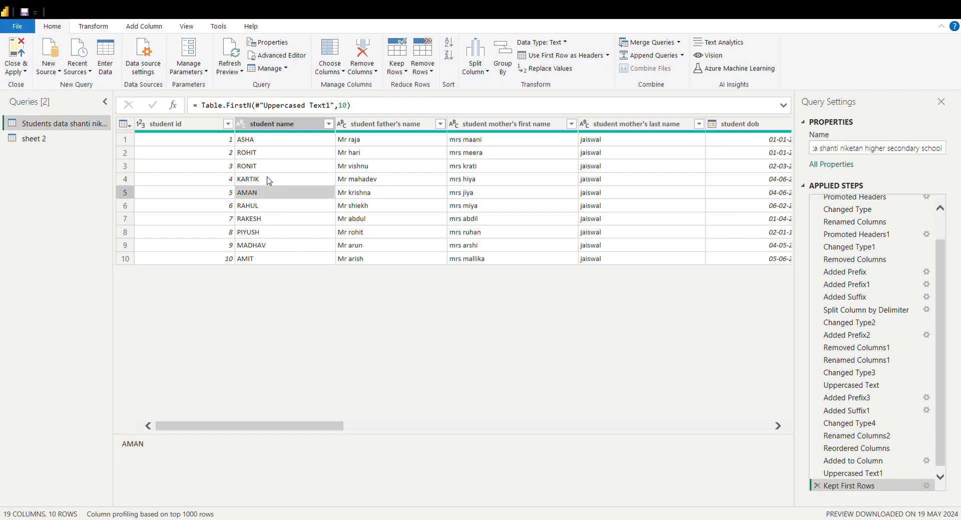
pyautogui.click(278, 143)
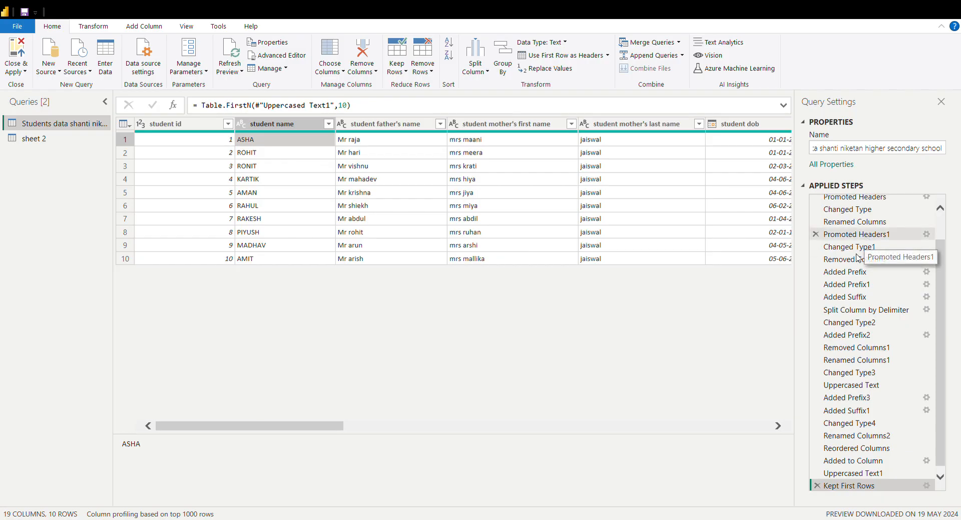
pyautogui.click(849, 475)
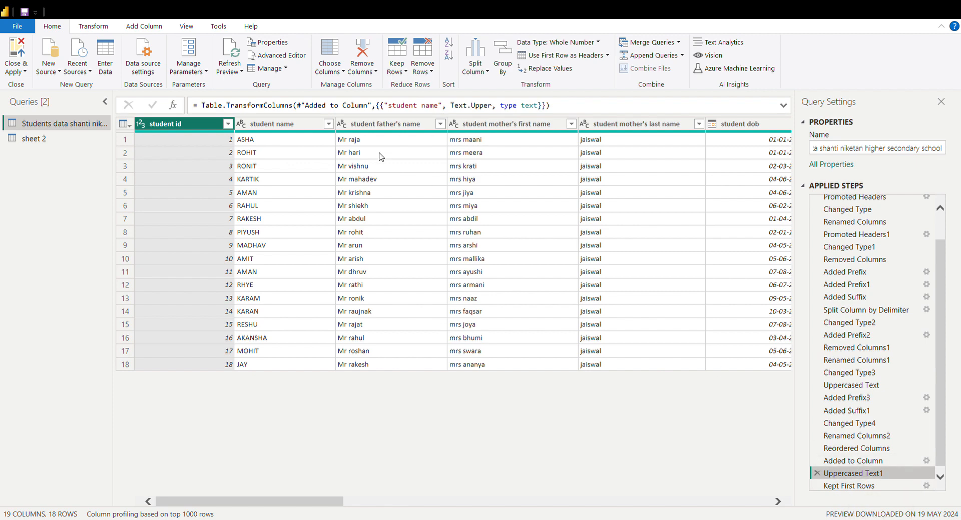
# Remove the top 1 row from the students table, and go back to the Uppercased Text1 applied step
pyautogui.click(339, 169)
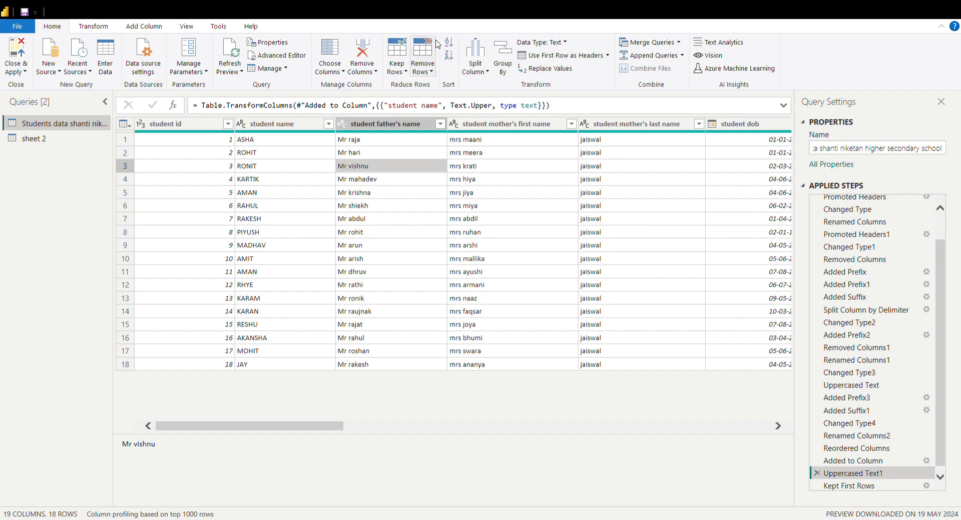
pyautogui.click(421, 124)
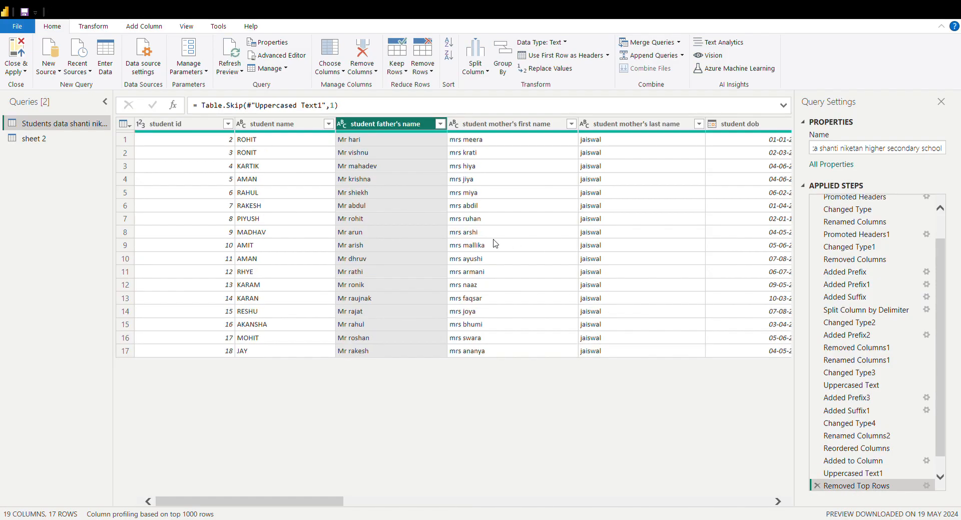
pyautogui.click(444, 192)
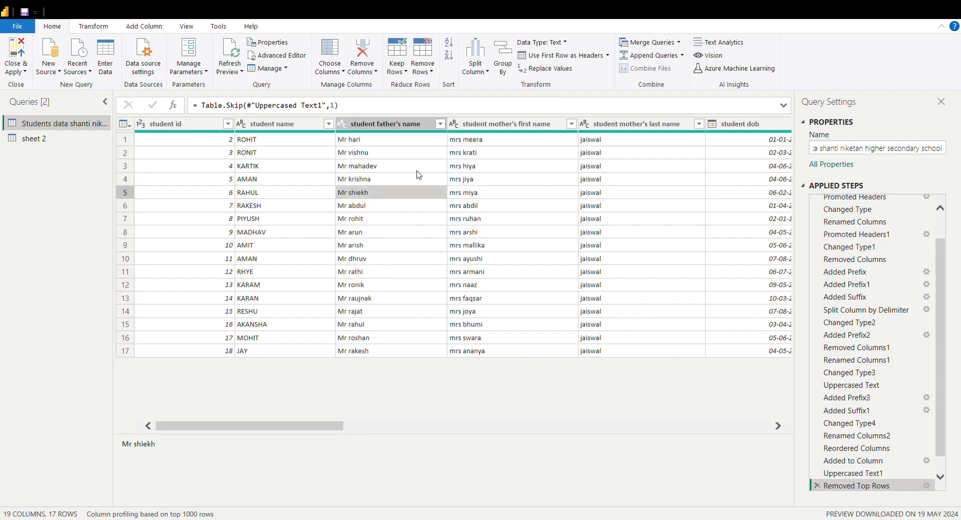
pyautogui.click(392, 168)
pyautogui.click(301, 208)
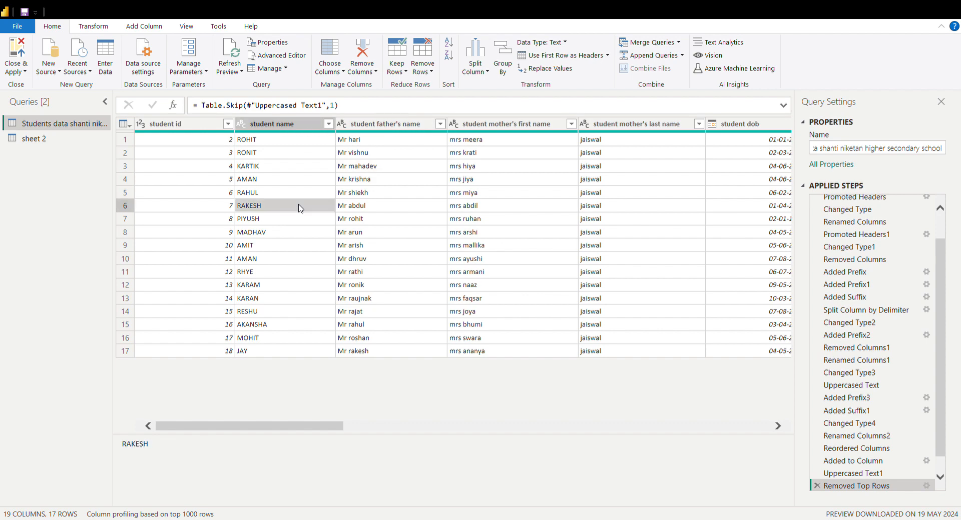
pyautogui.click(376, 143)
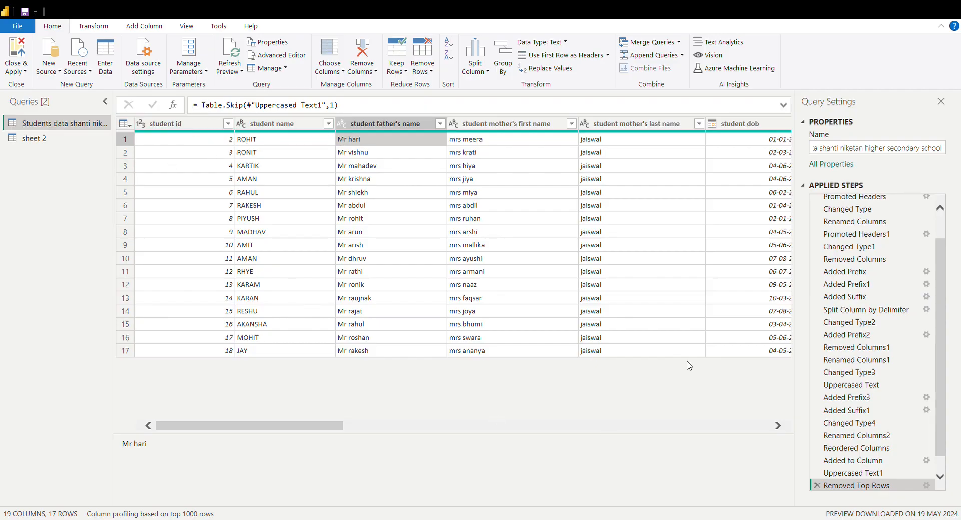
pyautogui.click(849, 474)
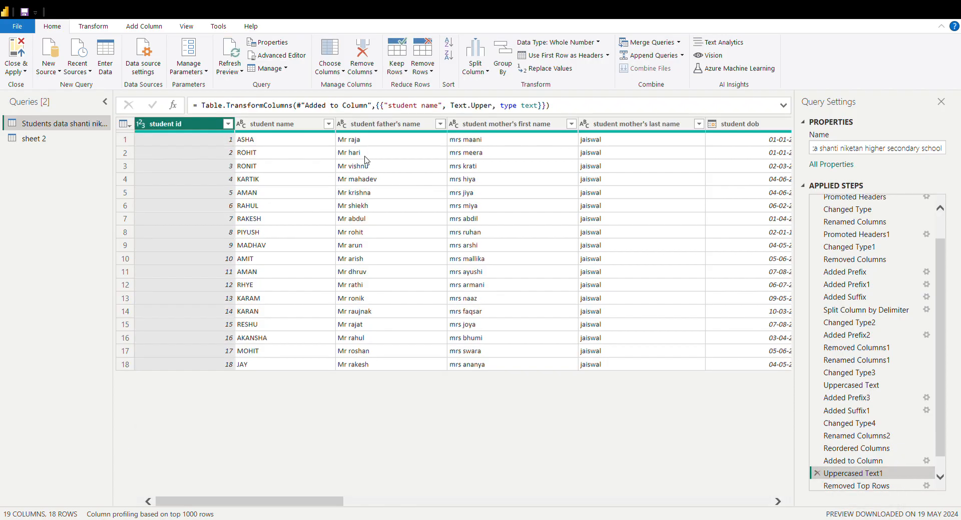
# Review the recent sources and the new source options available for loading further data
pyautogui.click(374, 193)
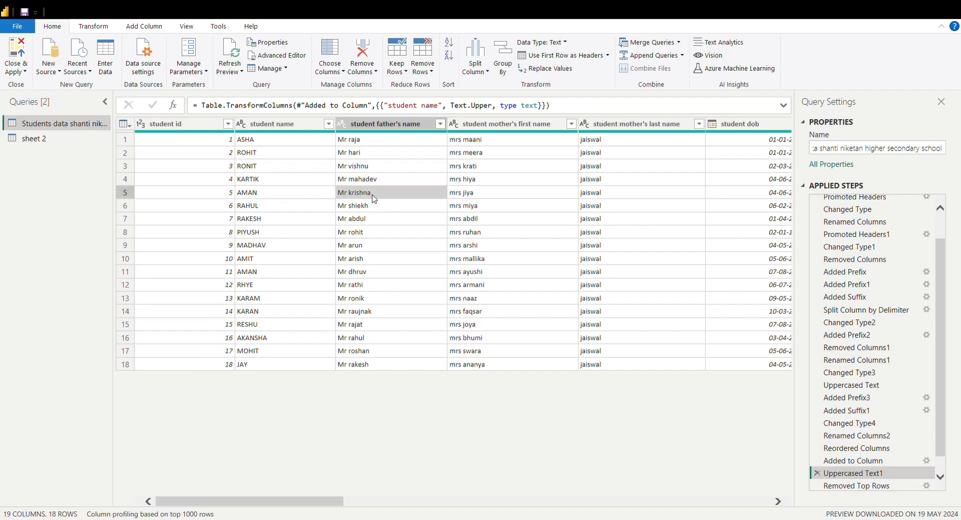
pyautogui.click(393, 123)
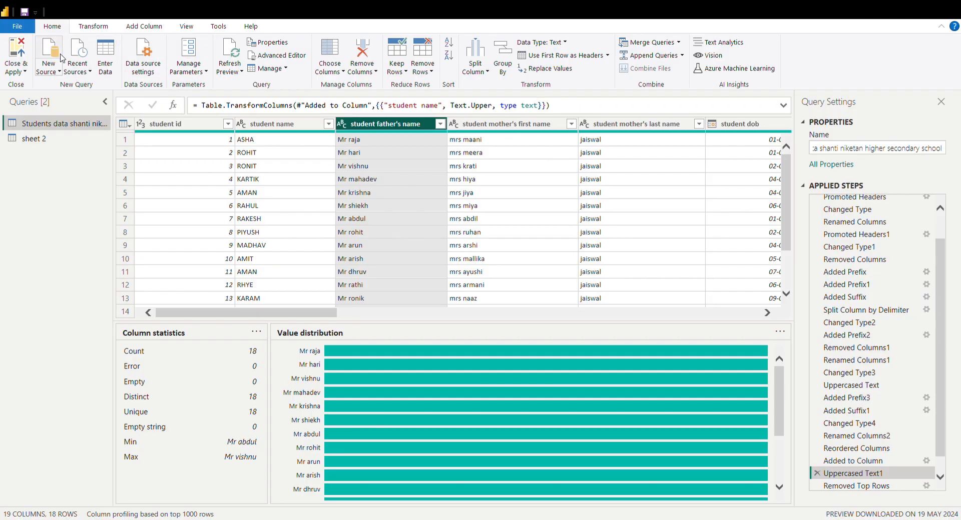
pyautogui.click(75, 61)
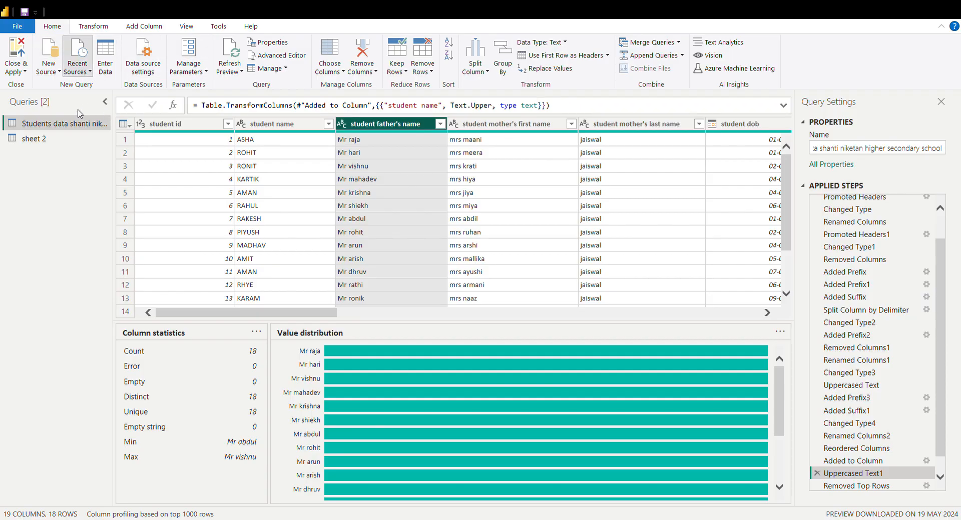
pyautogui.click(97, 267)
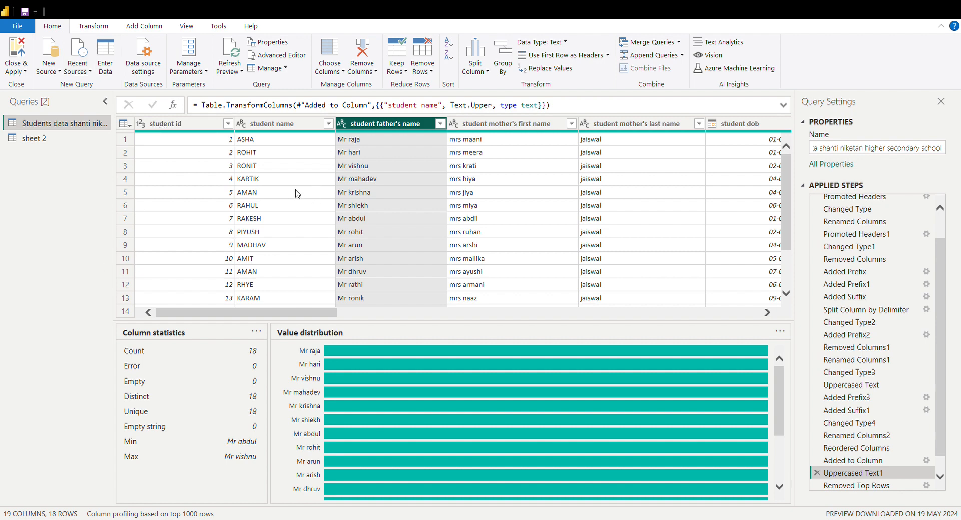
pyautogui.click(41, 70)
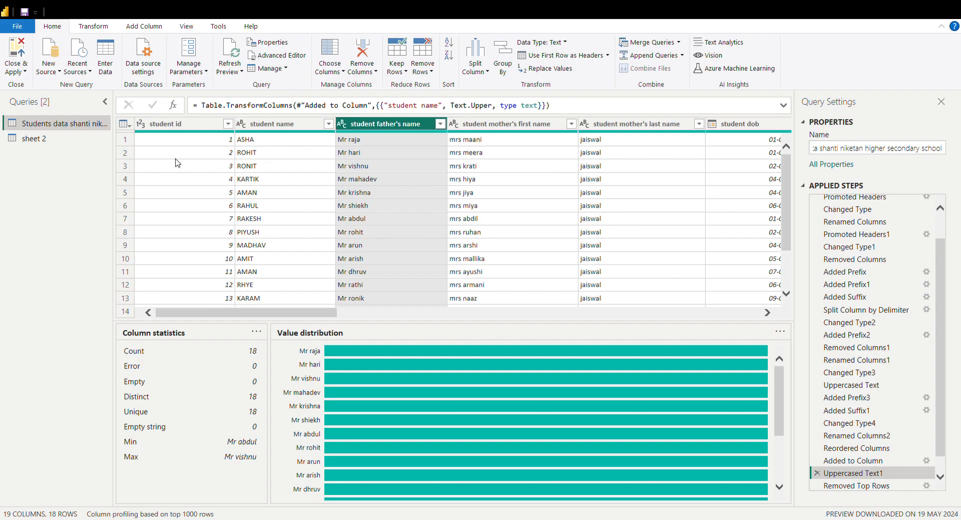
pyautogui.click(313, 182)
pyautogui.click(410, 190)
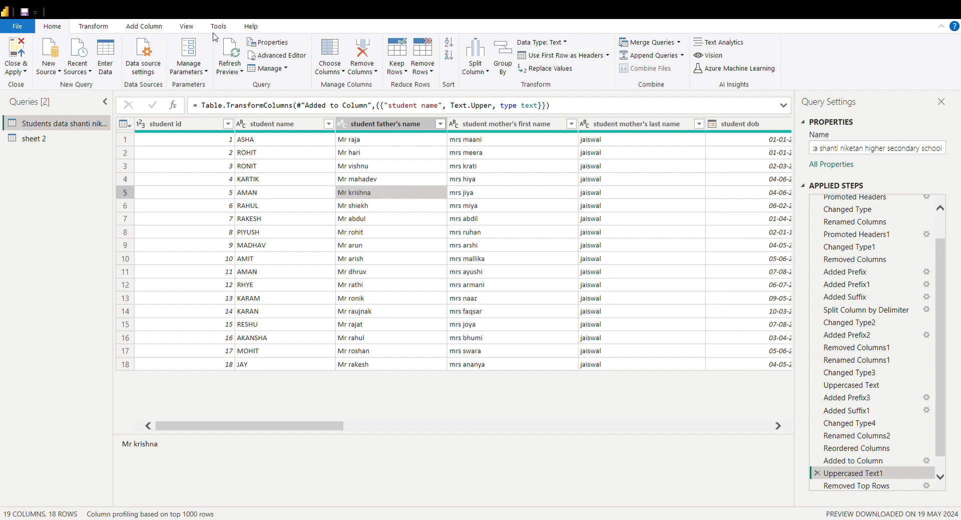
# Add a Year column extracted from the student dob column, and check it at the end of the table
pyautogui.click(145, 27)
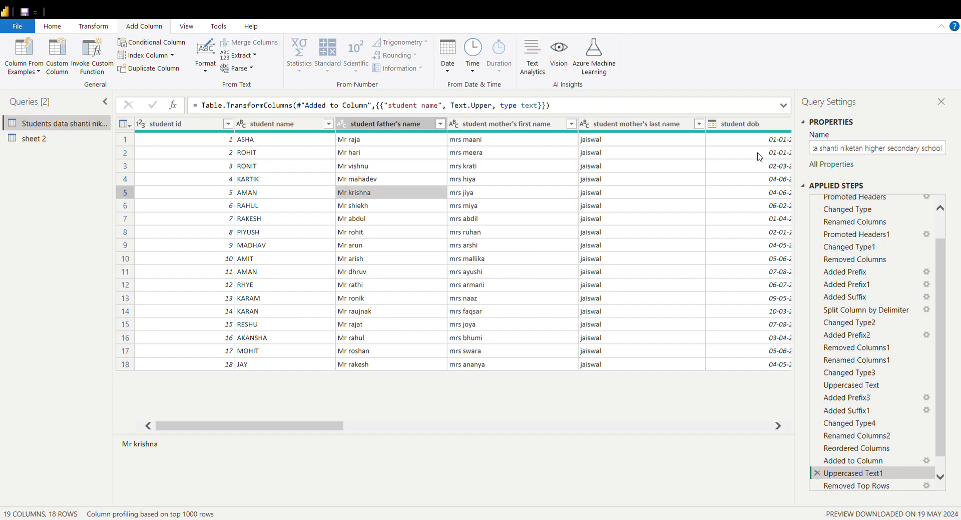
pyautogui.click(750, 124)
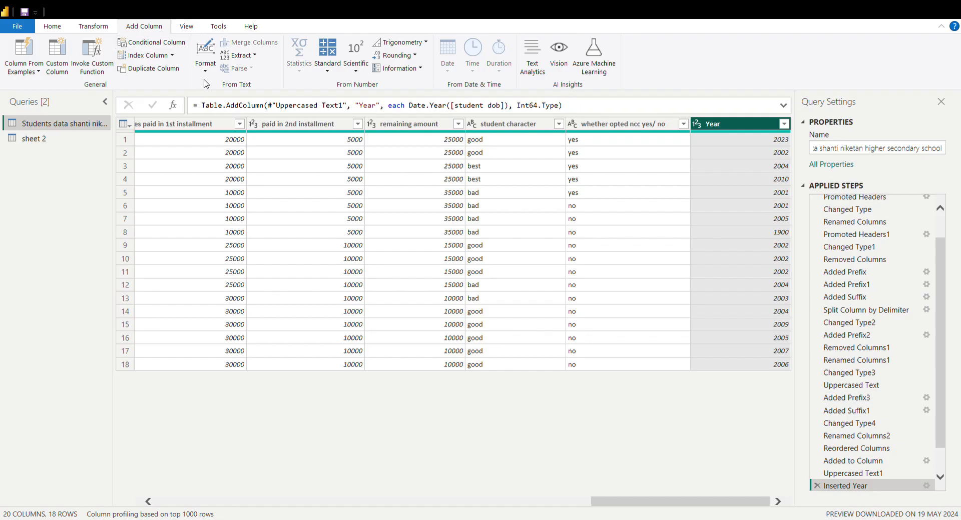
pyautogui.click(92, 27)
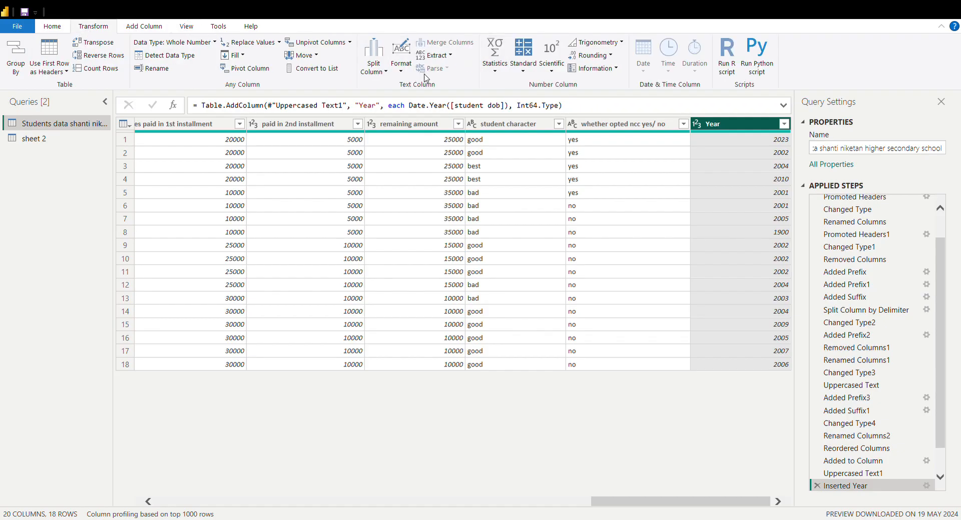
pyautogui.click(729, 170)
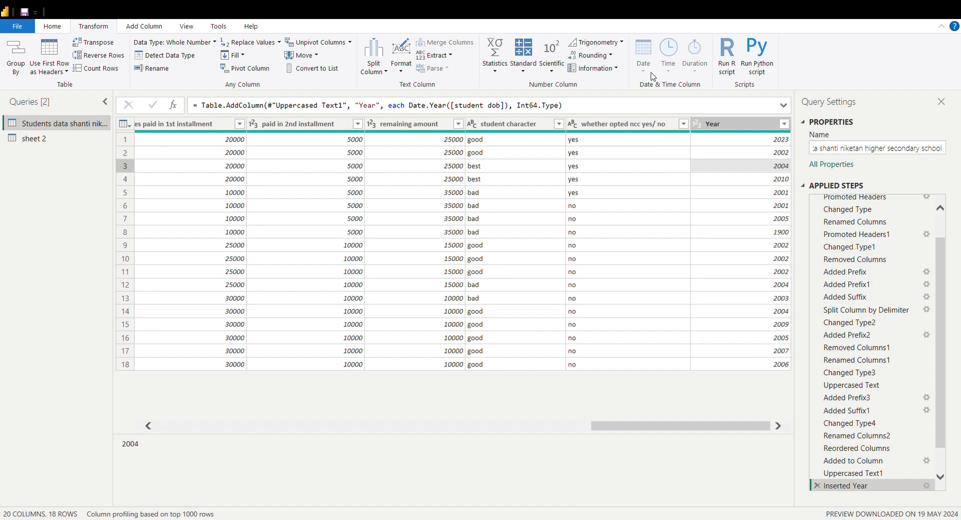
pyautogui.click(718, 124)
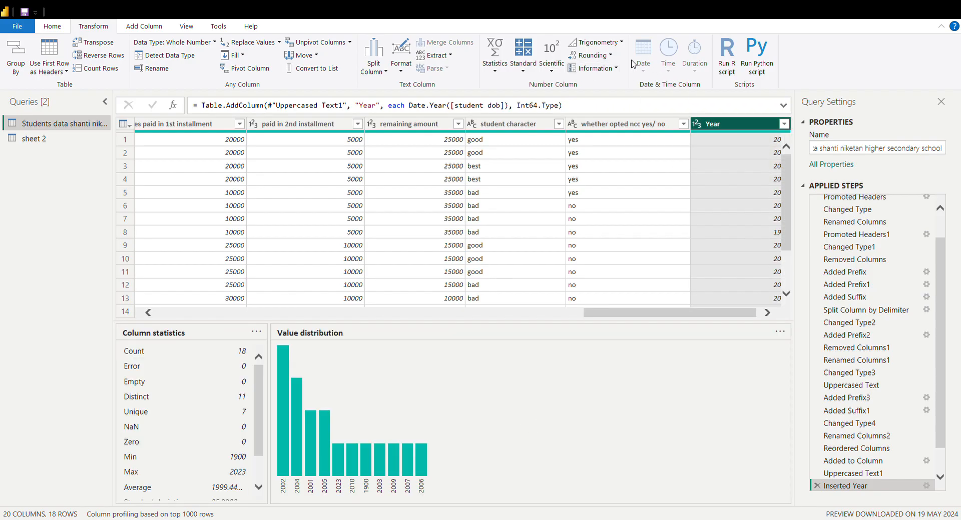
pyautogui.click(145, 27)
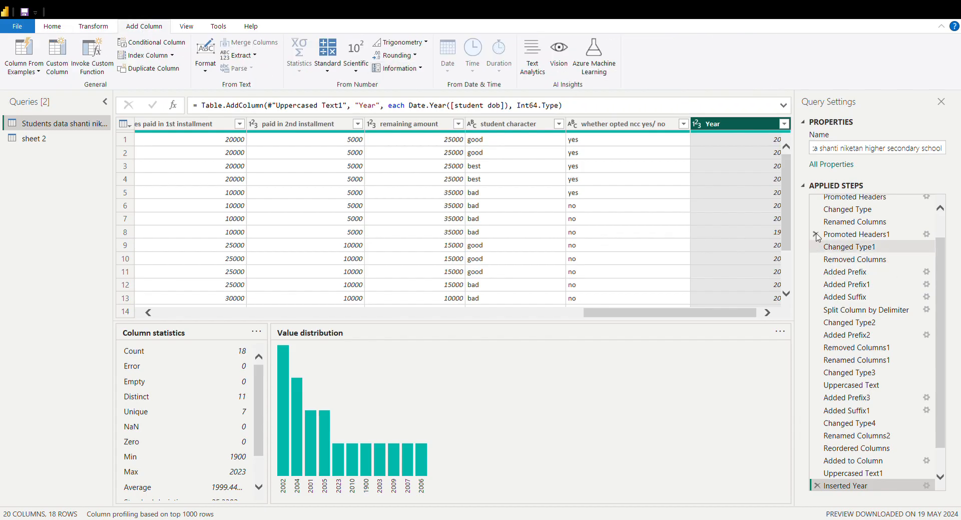
pyautogui.click(736, 195)
pyautogui.click(728, 129)
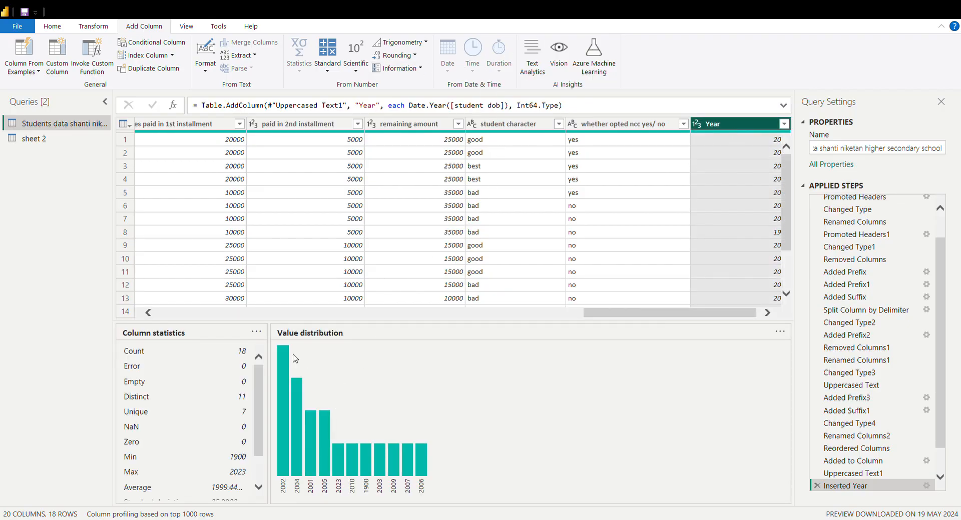
# Return to the Uppercased Text1 applied step and select the student dob column to view its profile
pyautogui.click(847, 473)
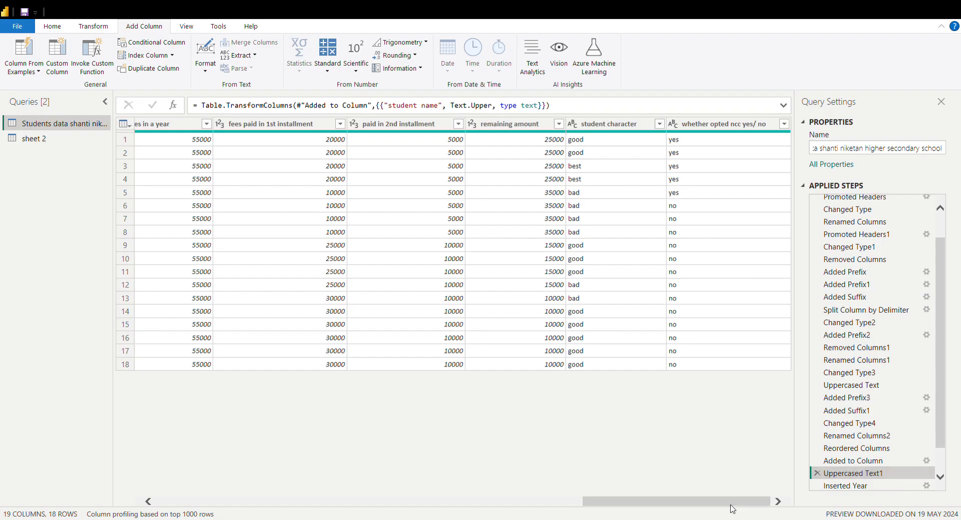
pyautogui.moveTo(666, 503); pyautogui.dragTo(547, 517)
pyautogui.moveTo(482, 514); pyautogui.dragTo(384, 500)
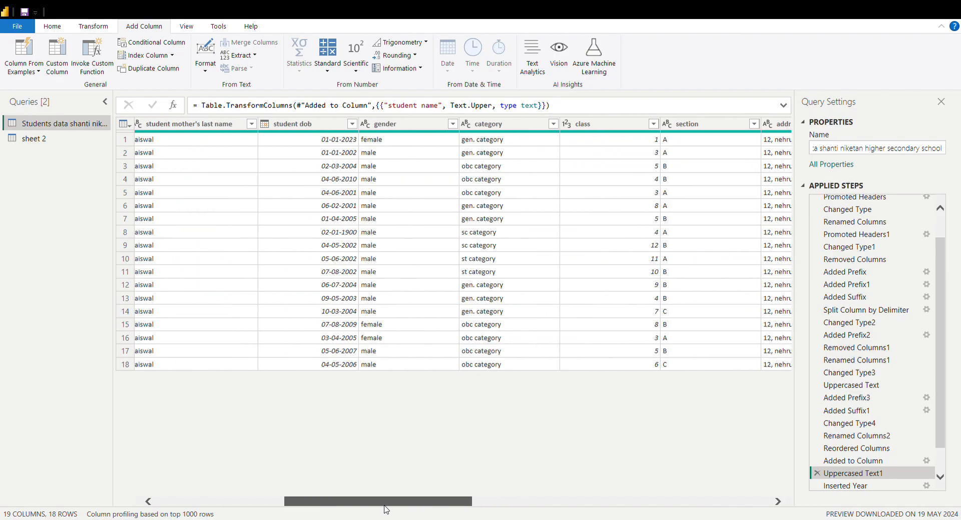
pyautogui.click(314, 125)
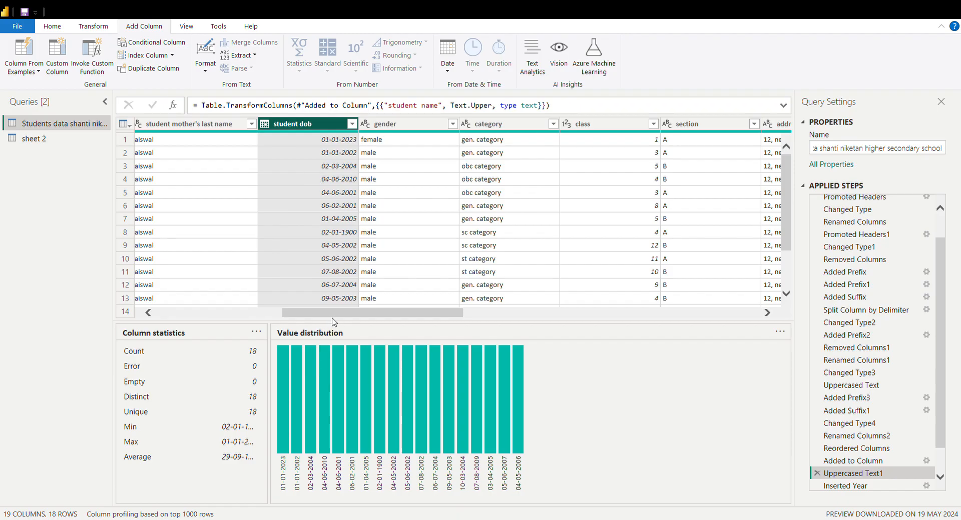
# Examine the category, address and fee columns of the students table, and review the view, help and diagnostics options
pyautogui.moveTo(348, 315); pyautogui.dragTo(418, 315)
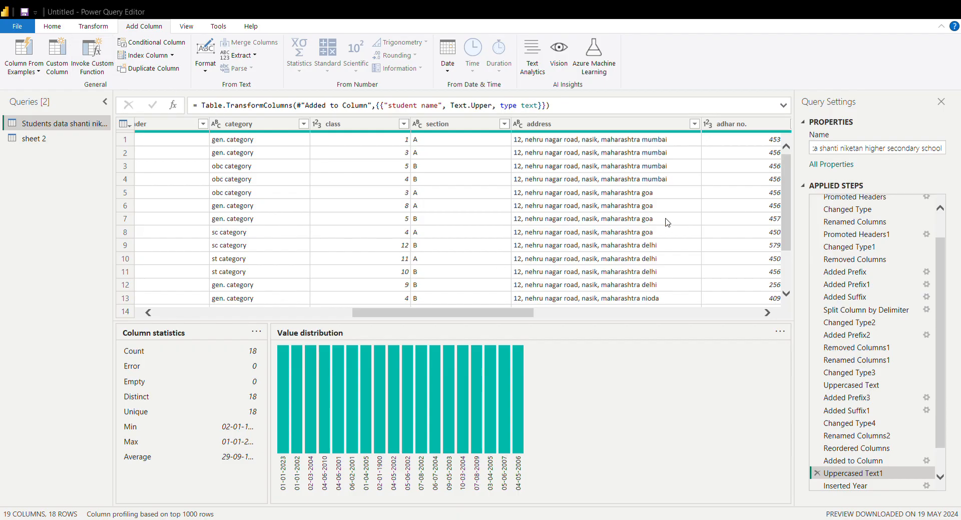
pyautogui.click(288, 185)
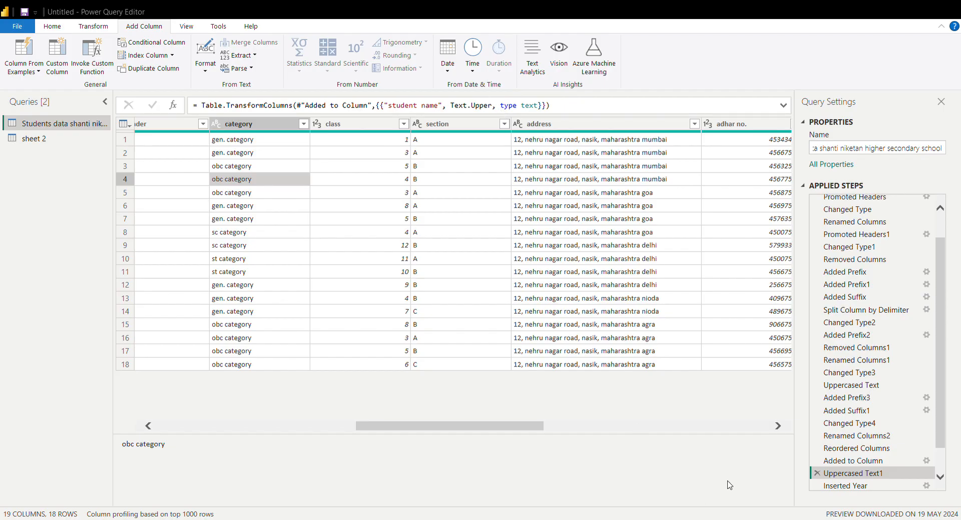
pyautogui.click(664, 218)
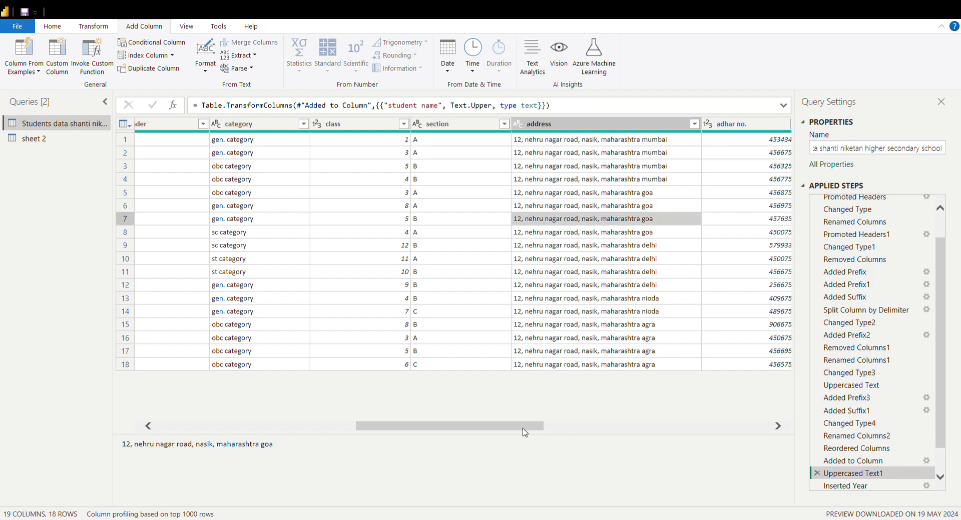
pyautogui.moveTo(524, 432); pyautogui.dragTo(651, 433)
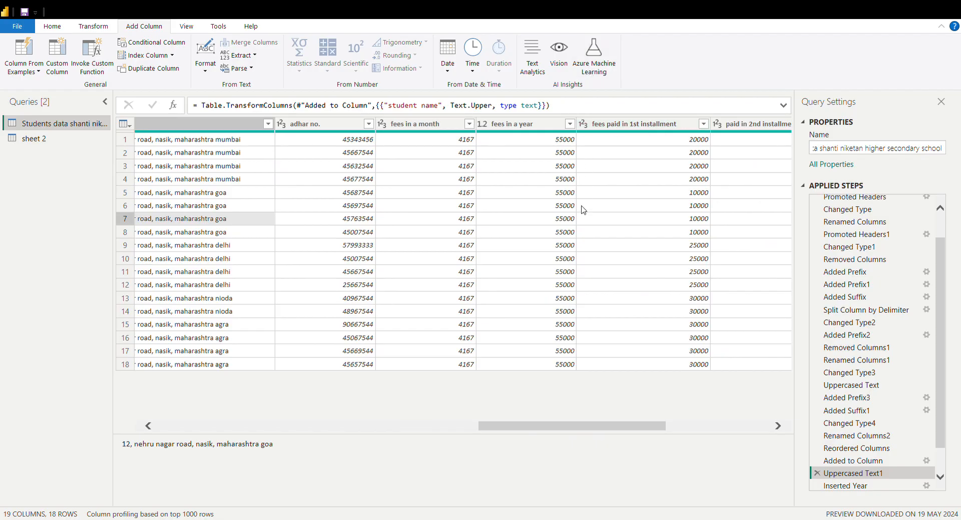
pyautogui.click(199, 30)
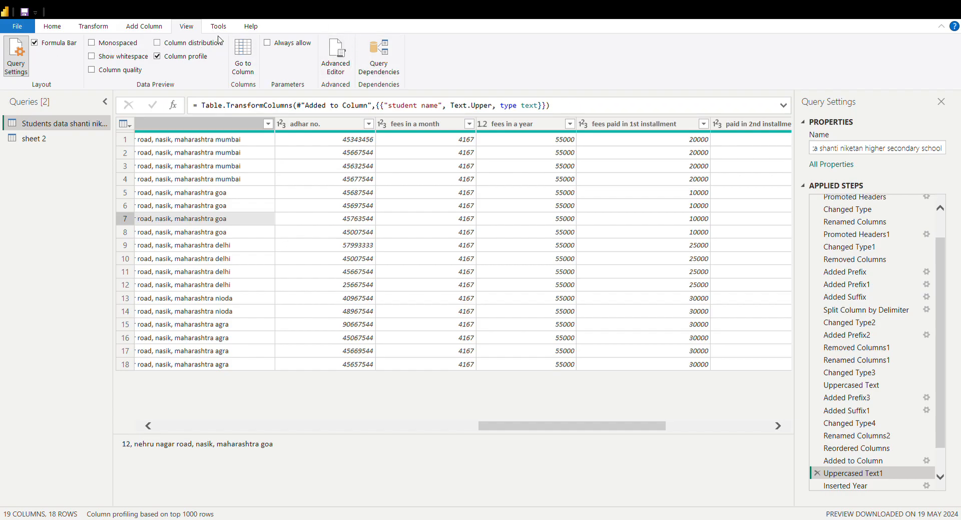
pyautogui.click(247, 26)
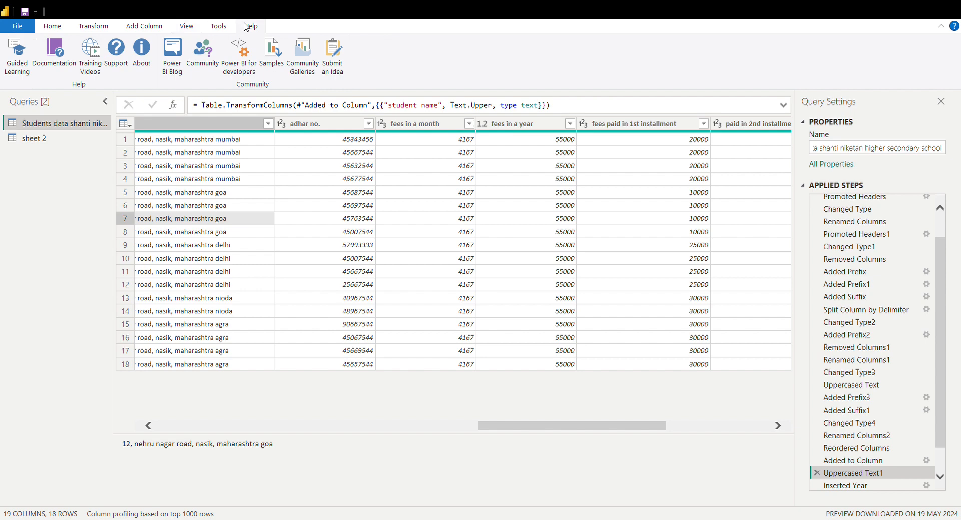
pyautogui.click(223, 28)
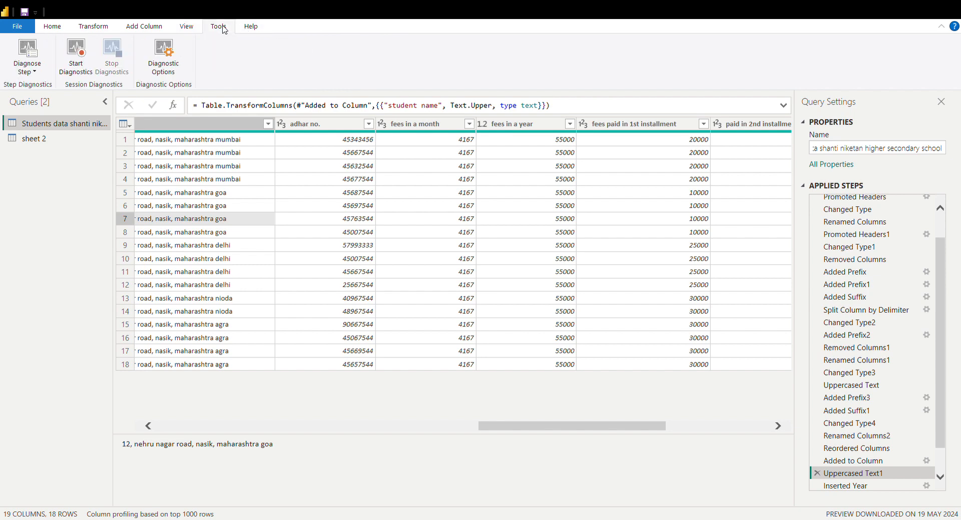
# Try the monospaced font in the data preview, and restore the regular font
pyautogui.click(177, 27)
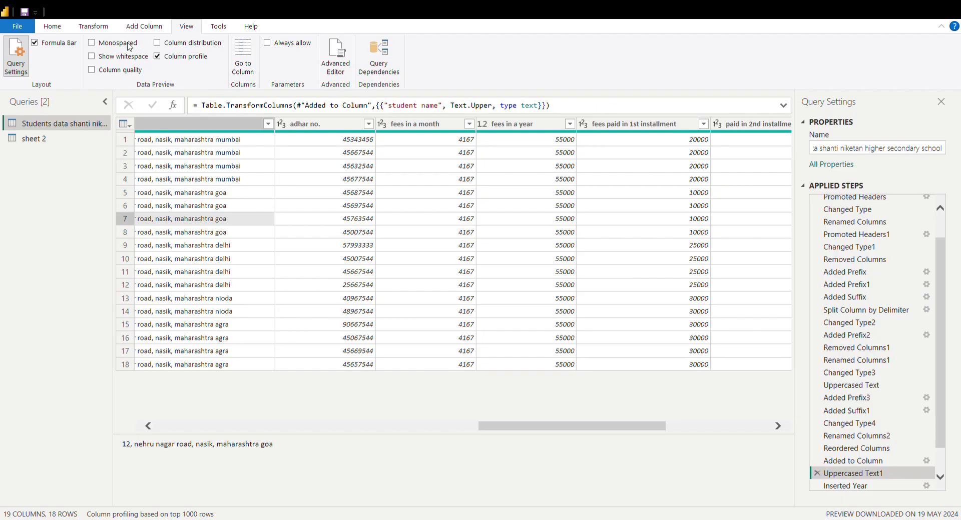
pyautogui.click(109, 44)
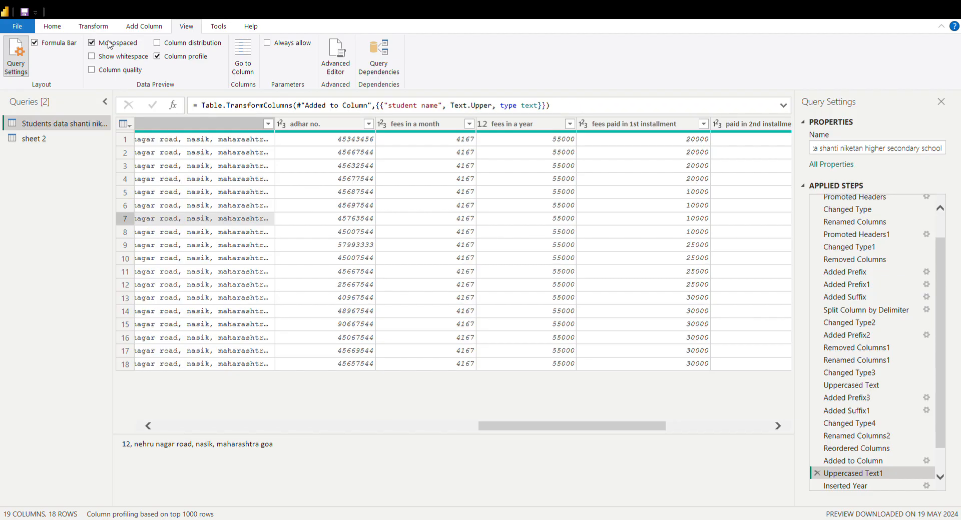
pyautogui.click(110, 44)
pyautogui.click(97, 61)
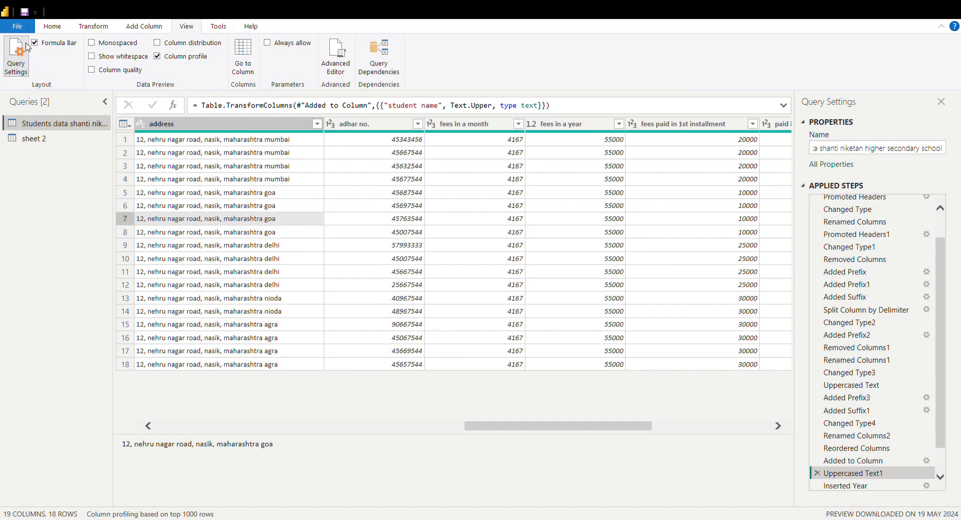
pyautogui.click(59, 28)
pyautogui.click(94, 29)
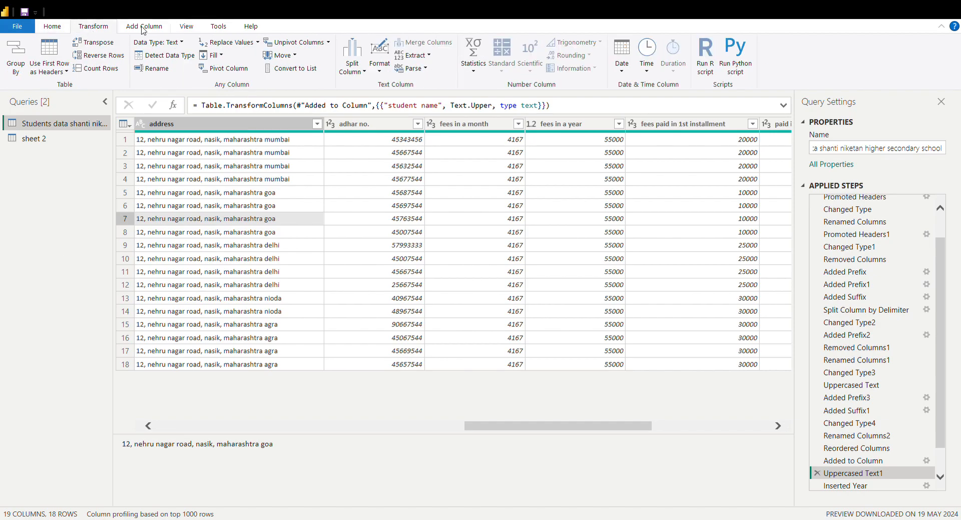
pyautogui.click(144, 28)
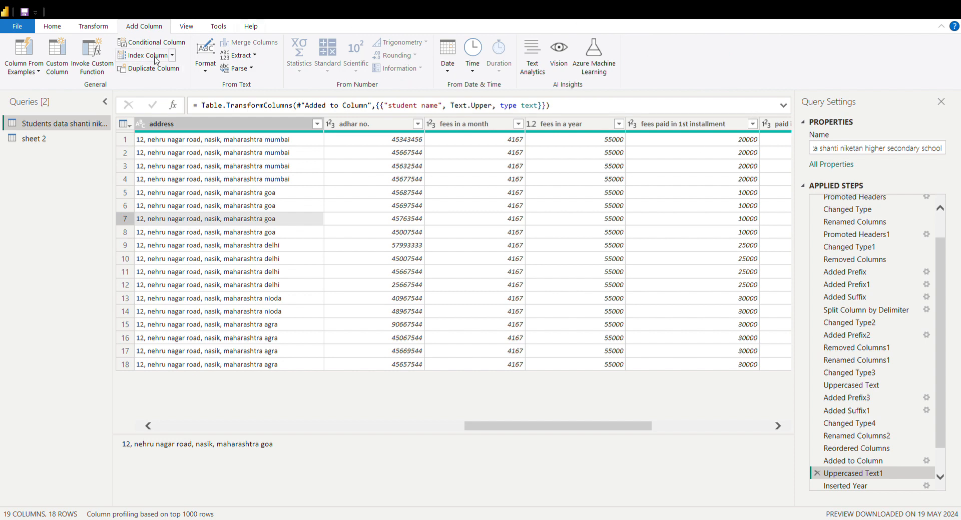